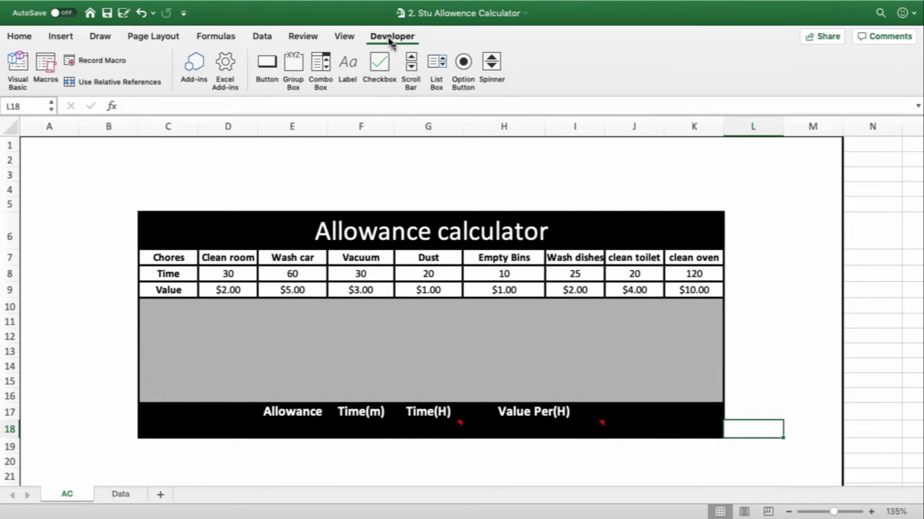
# Examine the ribbon customisation preferences for the Developer entry and close them without changes.
pyautogui.moveTo(22, 3)
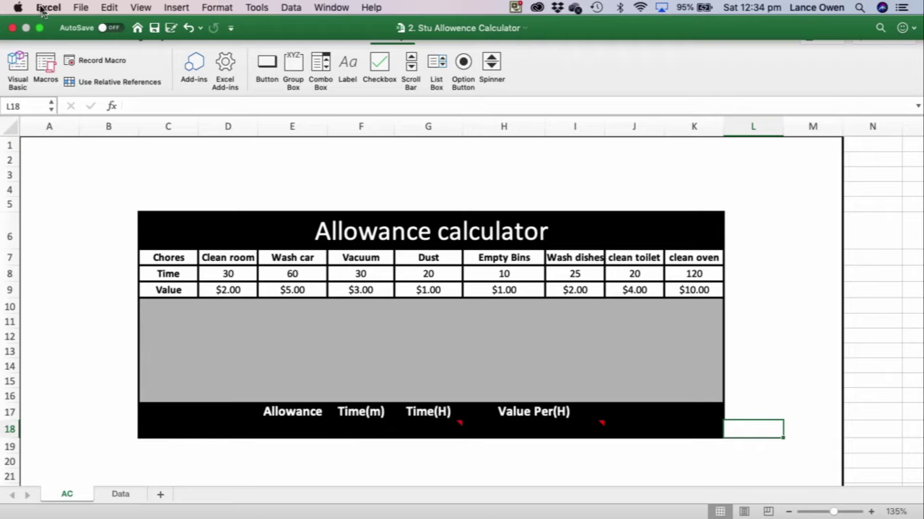
pyautogui.click(46, 7)
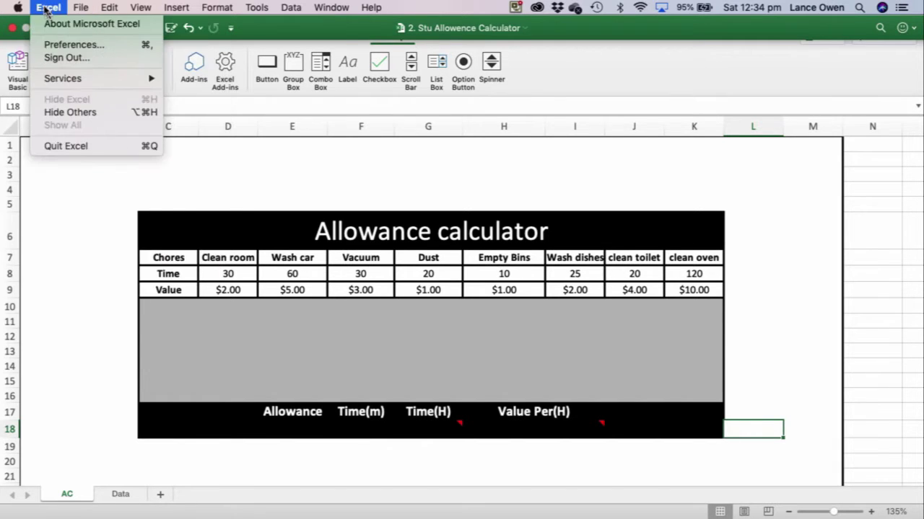
pyautogui.click(63, 44)
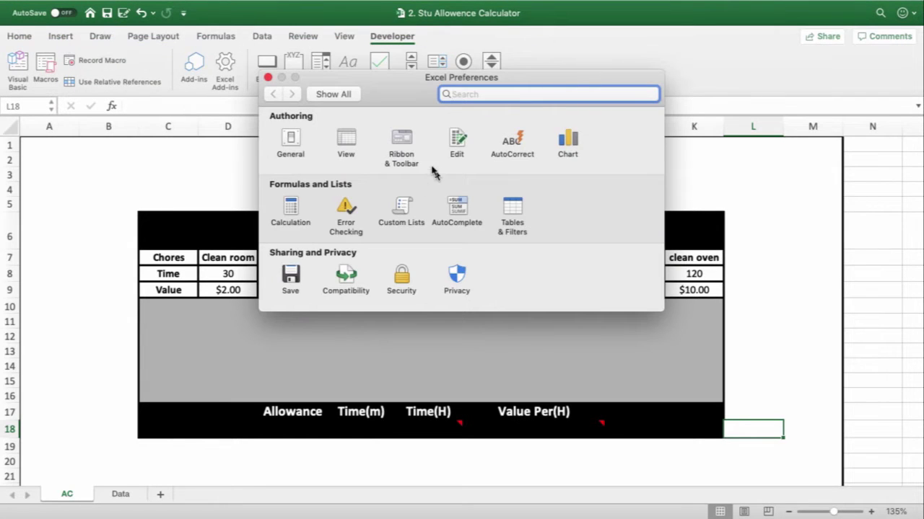
pyautogui.click(397, 143)
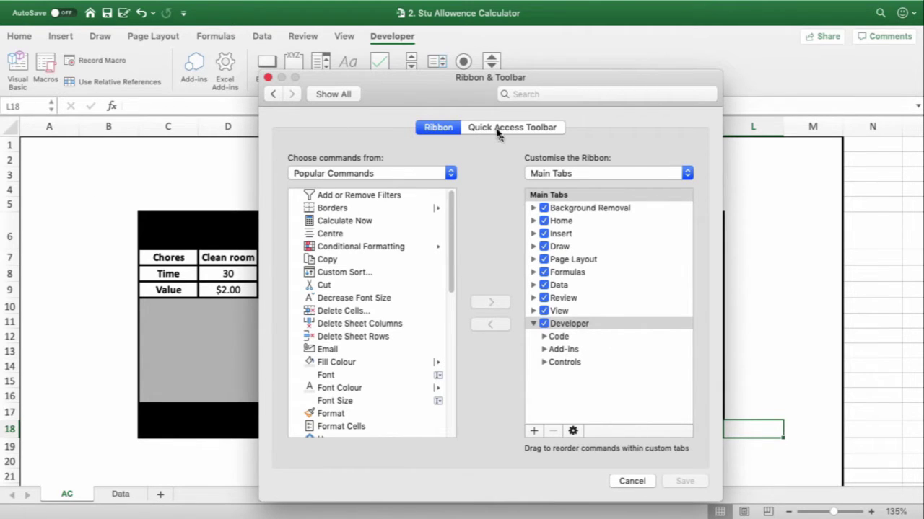
pyautogui.click(268, 77)
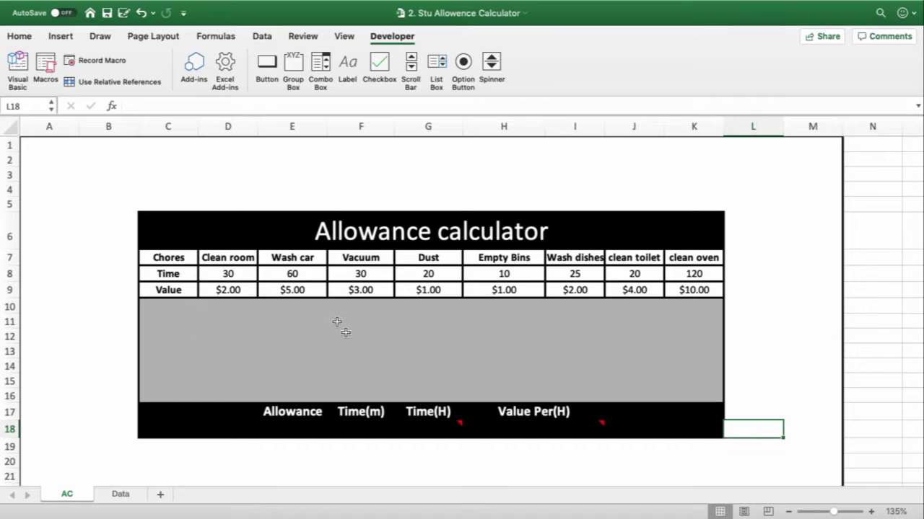
# Add a checkbox in the grey area below the chores table on the AC sheet and label it "Clean room".
pyautogui.click(380, 65)
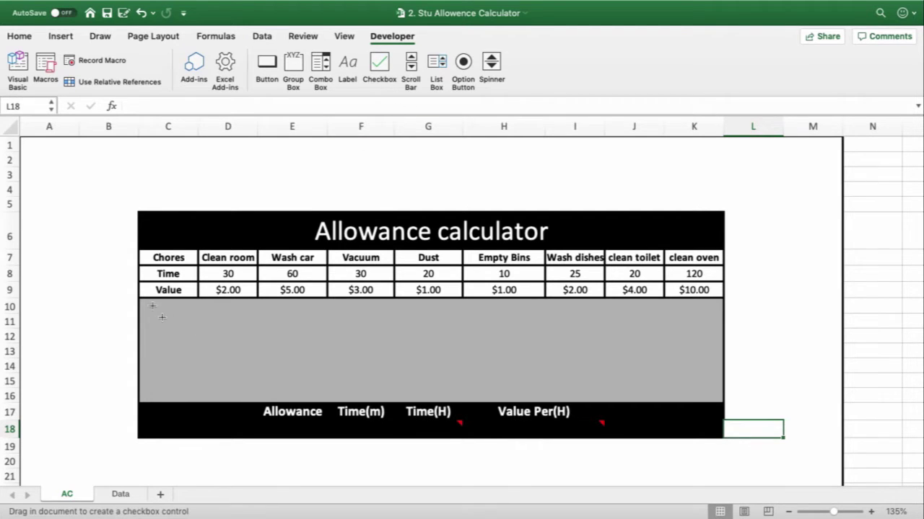
pyautogui.moveTo(167, 316); pyautogui.dragTo(277, 345)
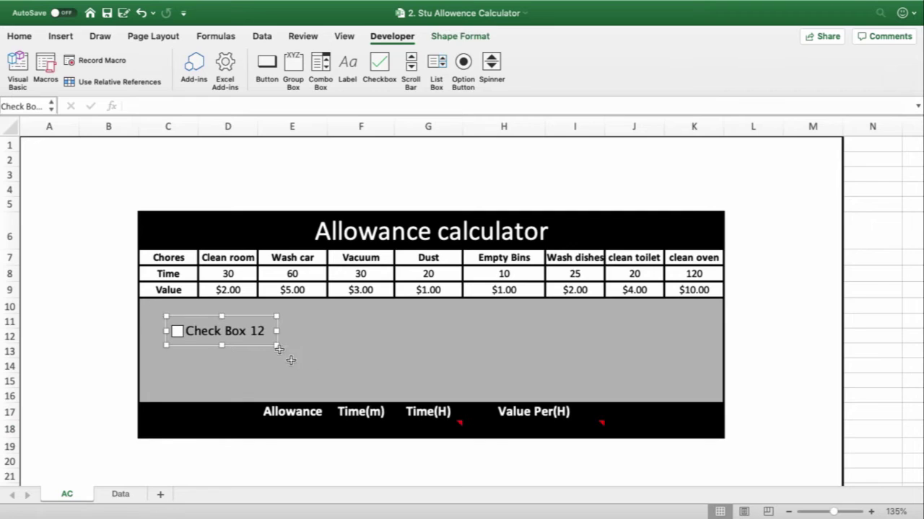
pyautogui.click(261, 325)
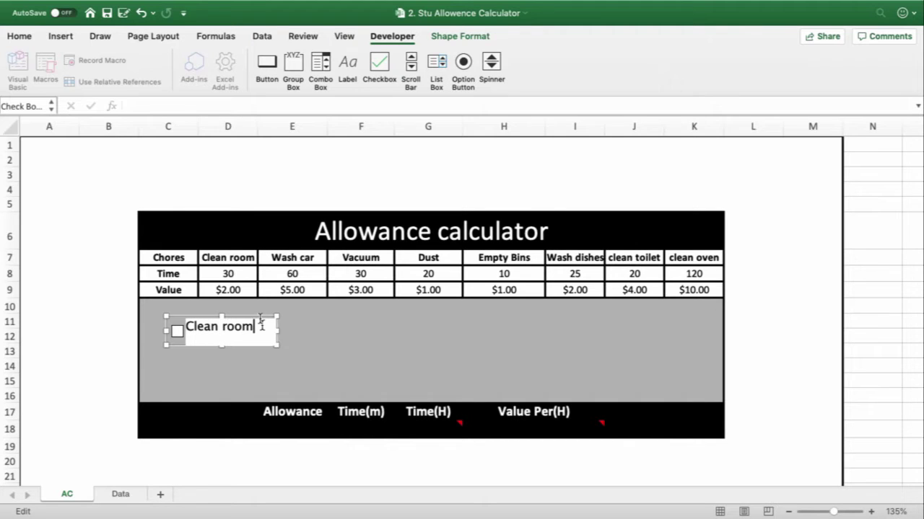
pyautogui.click(340, 353)
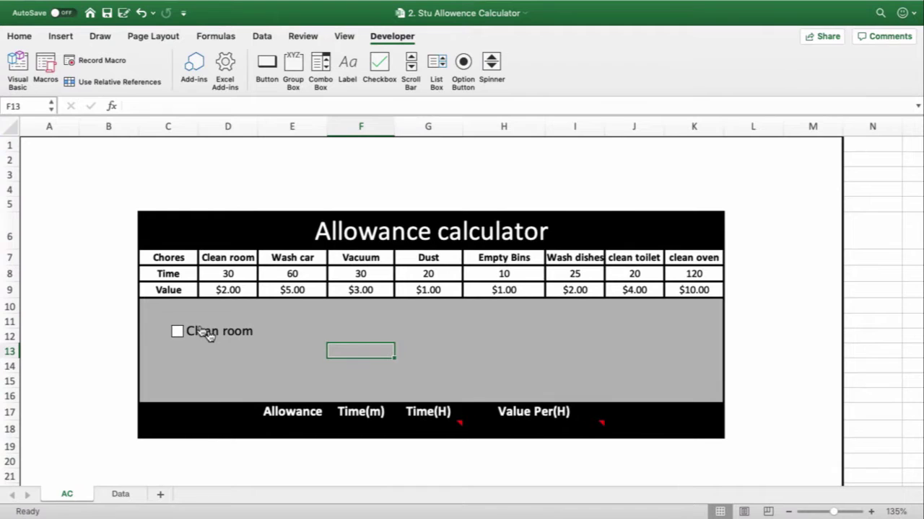
# Link the Clean room checkbox to cell C6 on the Data sheet, keeping its value Unticked.
pyautogui.rightClick(208, 334)
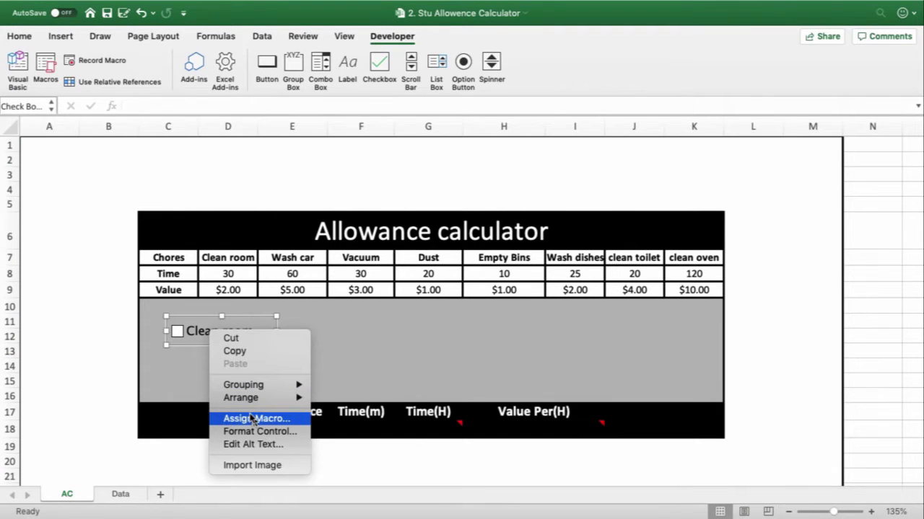
pyautogui.click(254, 432)
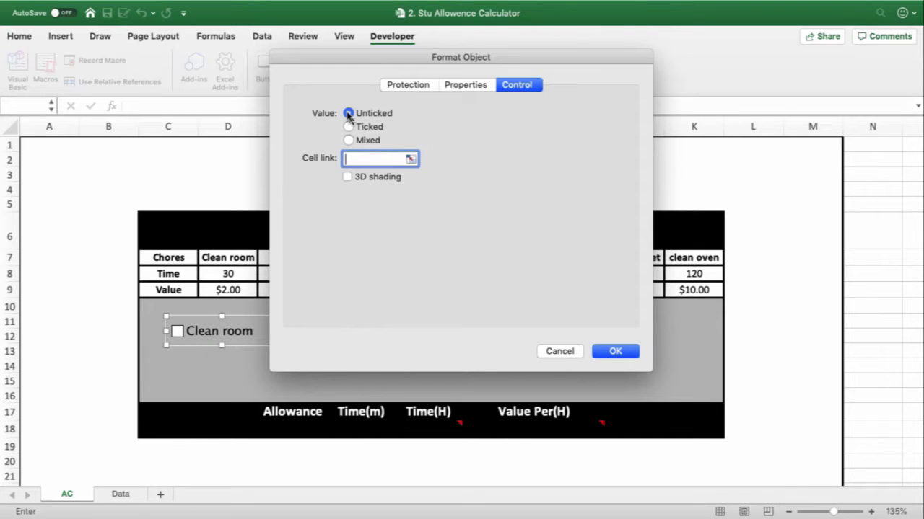
pyautogui.click(410, 158)
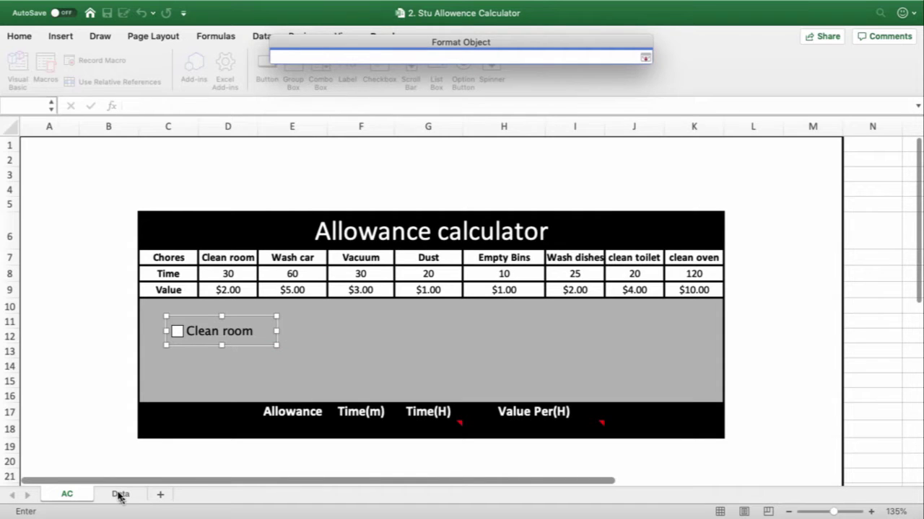
pyautogui.click(120, 495)
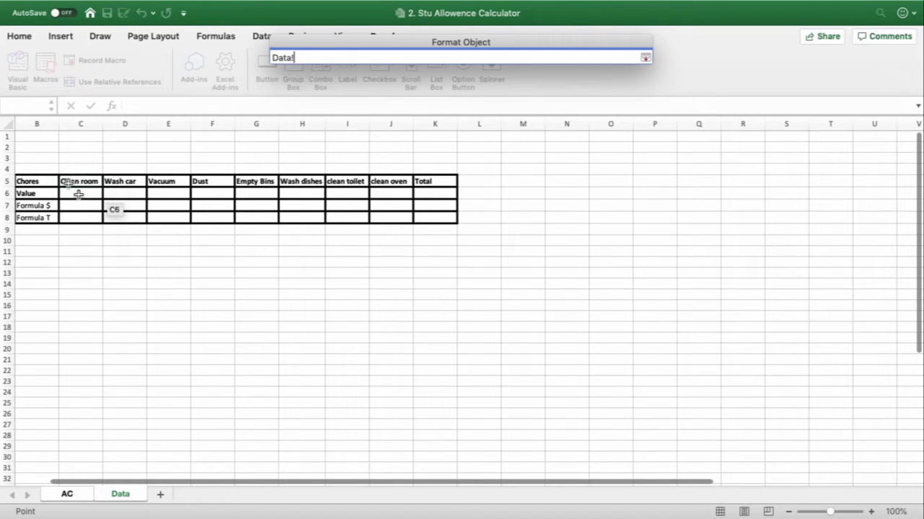
pyautogui.click(80, 194)
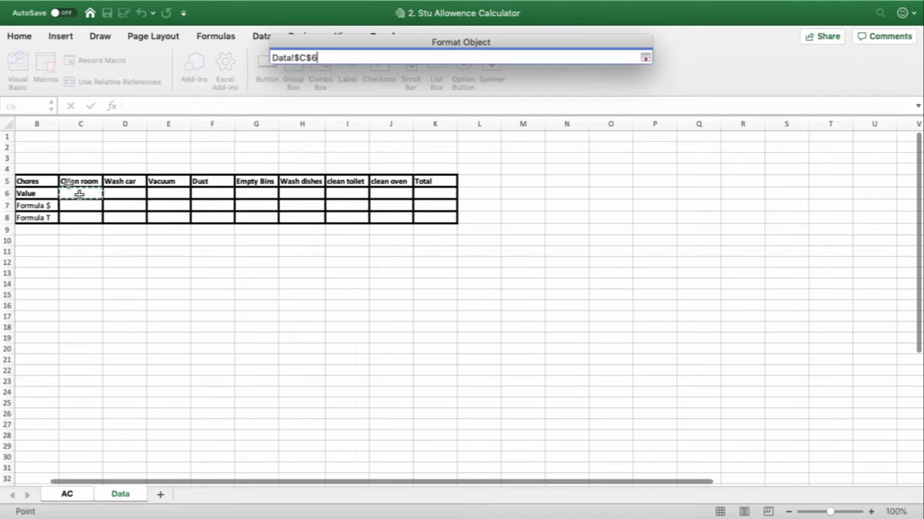
pyautogui.click(645, 57)
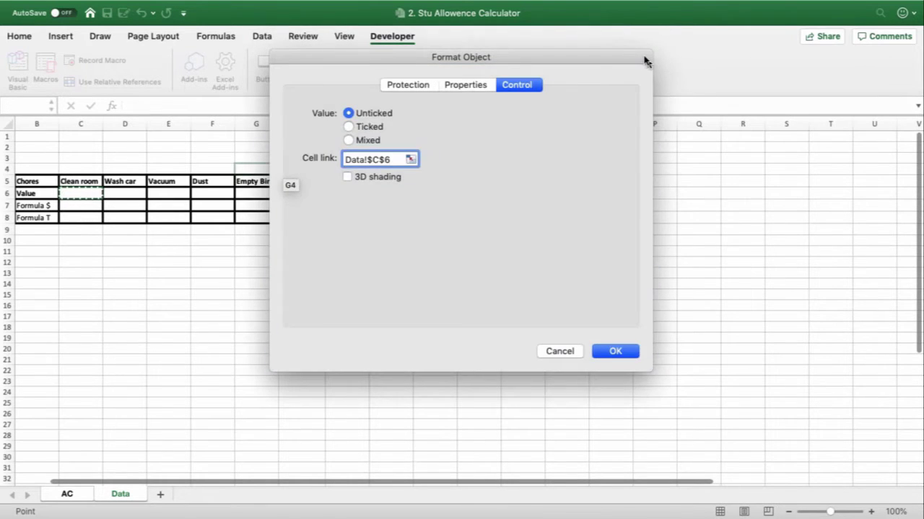
pyautogui.click(614, 352)
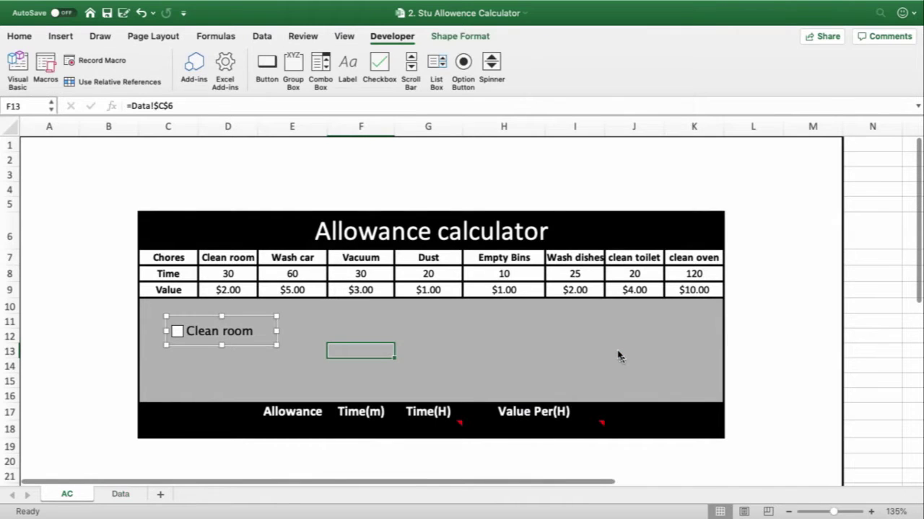
# Tick the Clean room checkbox and check its linked cell on the Data sheet.
pyautogui.click(487, 350)
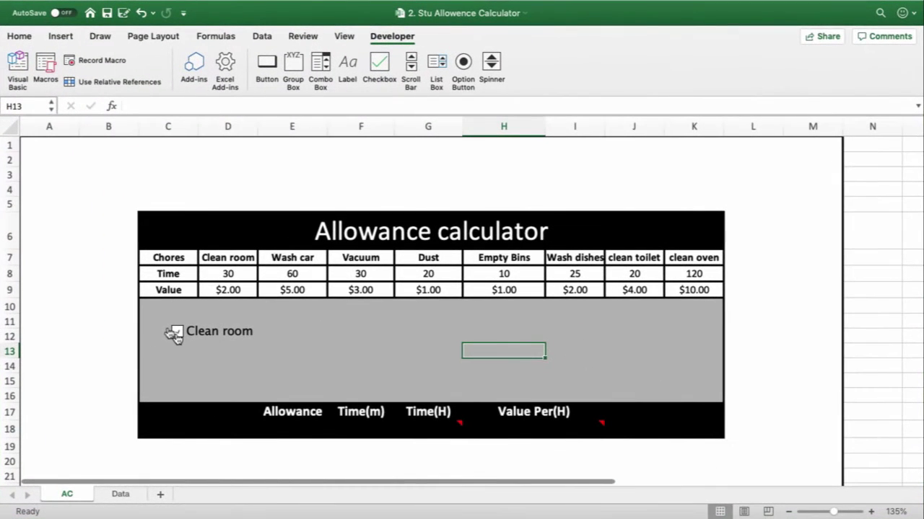
pyautogui.click(316, 315)
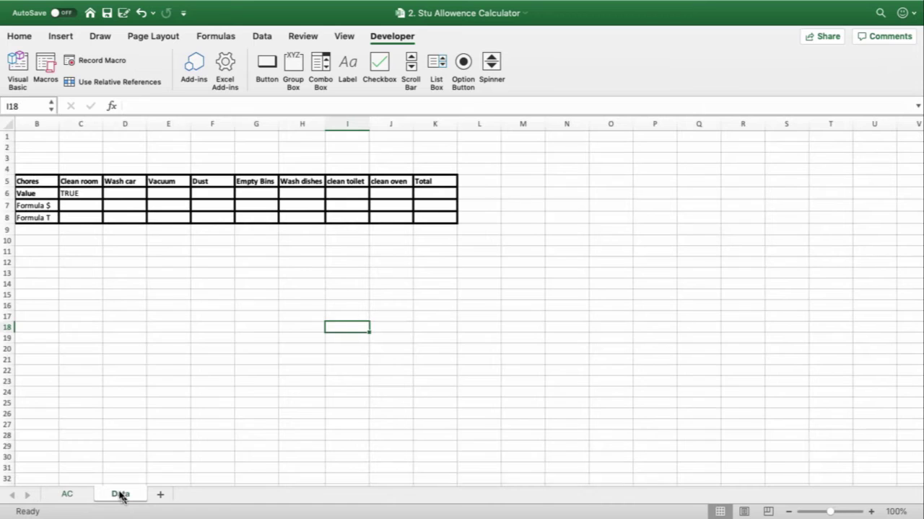
pyautogui.click(120, 495)
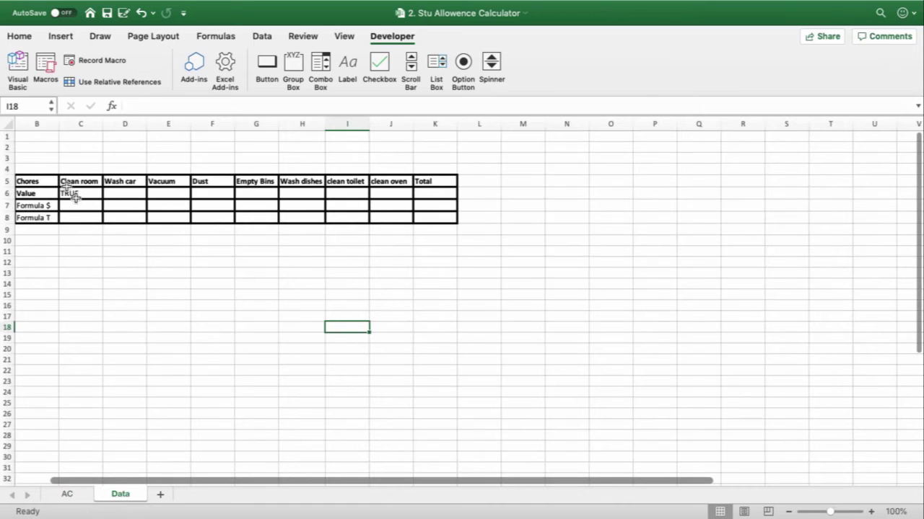
# Centre the Value row horizontally from C6 to K6 on the Data sheet.
pyautogui.moveTo(72, 192); pyautogui.dragTo(422, 191)
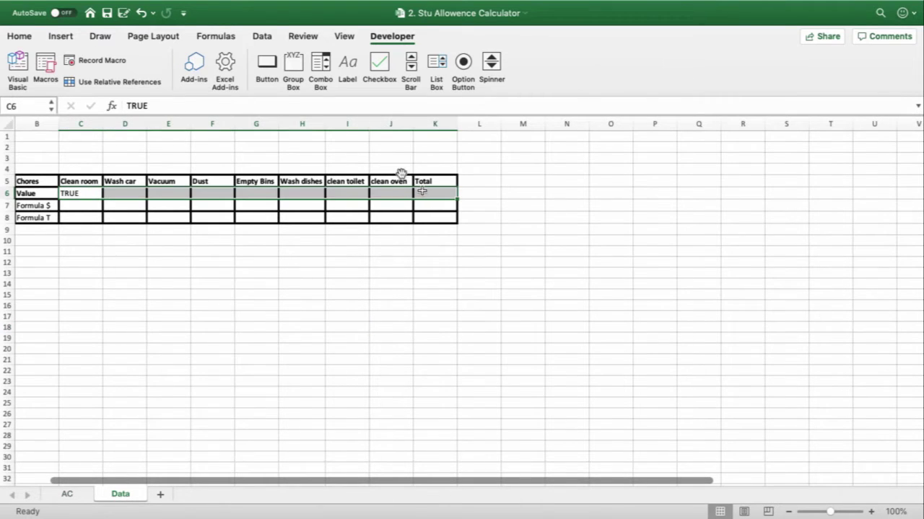
pyautogui.click(19, 38)
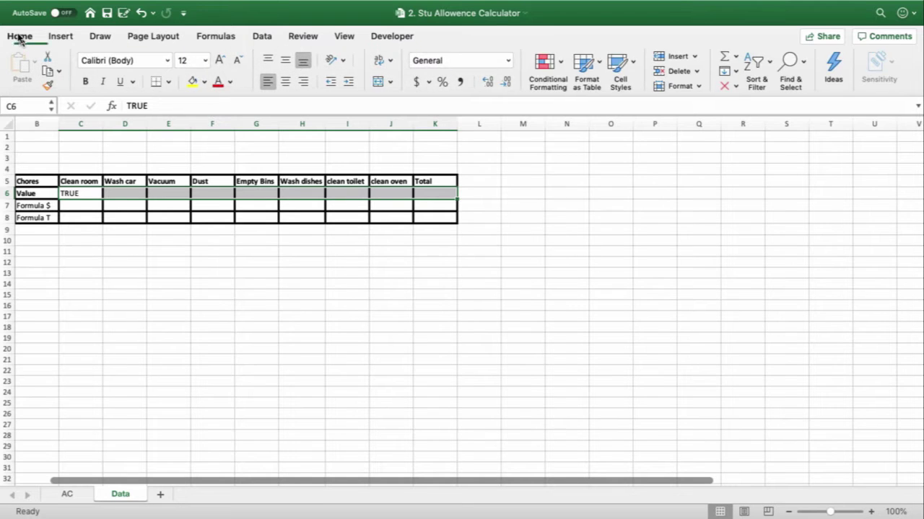
pyautogui.click(286, 81)
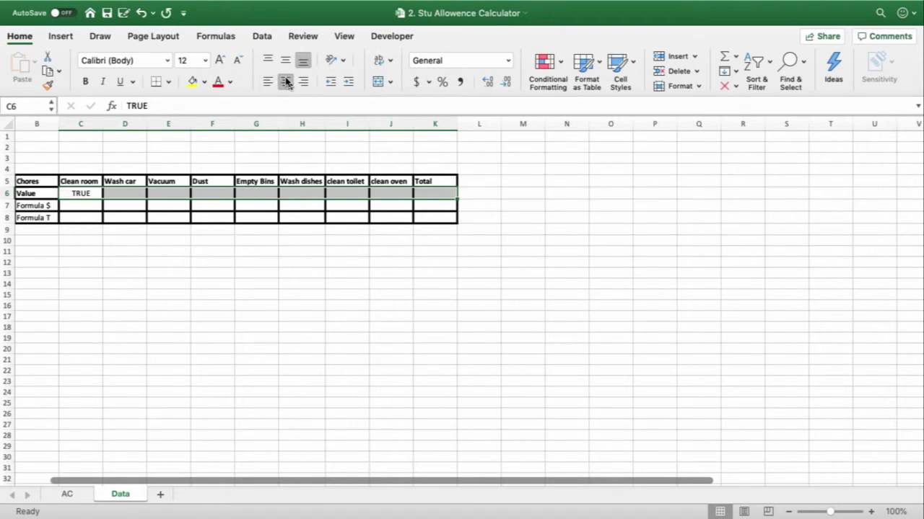
pyautogui.click(380, 36)
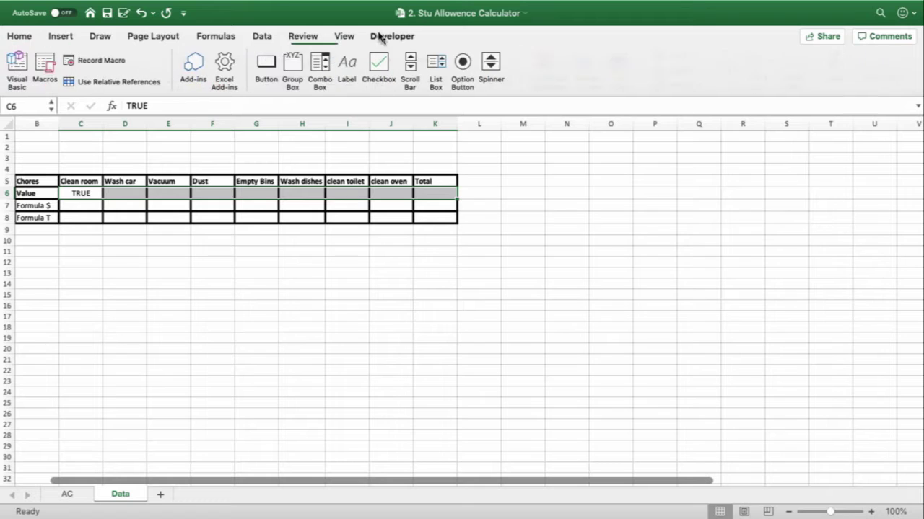
pyautogui.click(140, 249)
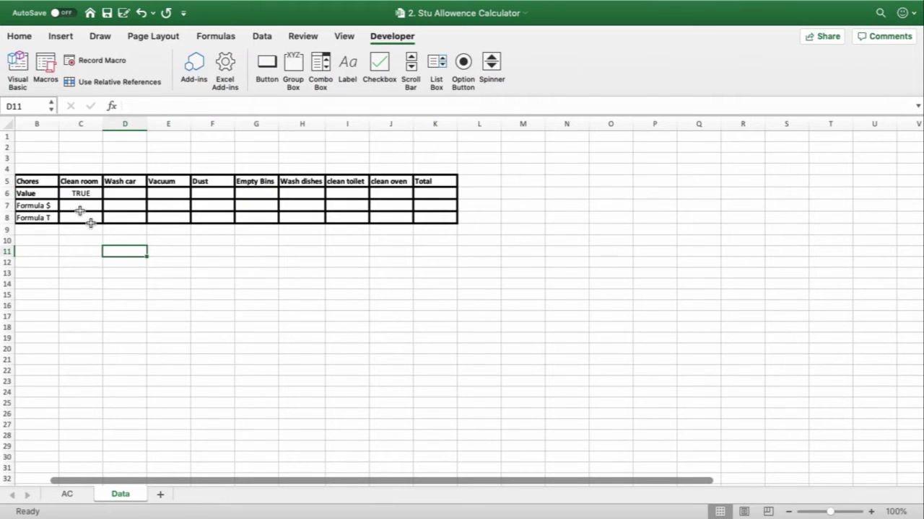
# Test the Clean room checkbox on the AC sheet and check its linked cell on the Data sheet again.
pyautogui.click(67, 495)
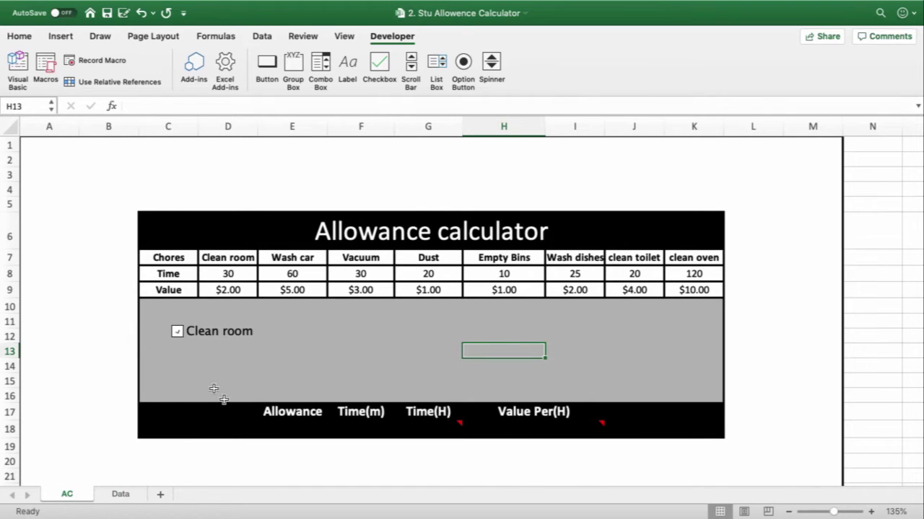
pyautogui.click(177, 331)
pyautogui.click(120, 494)
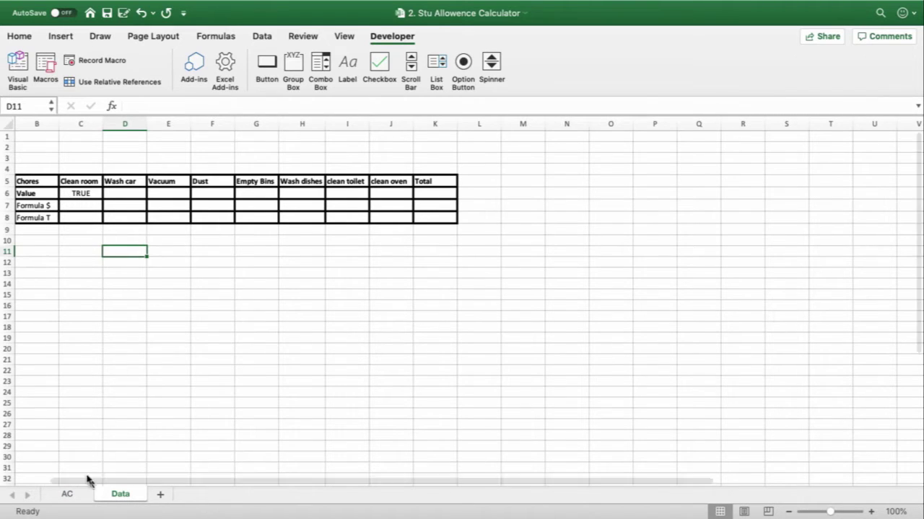
# Build an IF formula in C7 on the Data sheet that tests C6 and returns AC!D9 if true, otherwise 0.
pyautogui.click(79, 205)
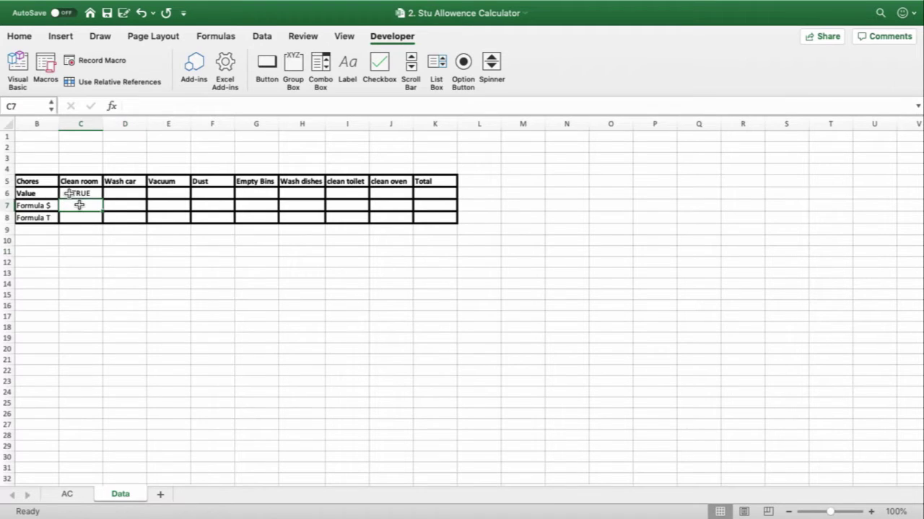
pyautogui.click(112, 106)
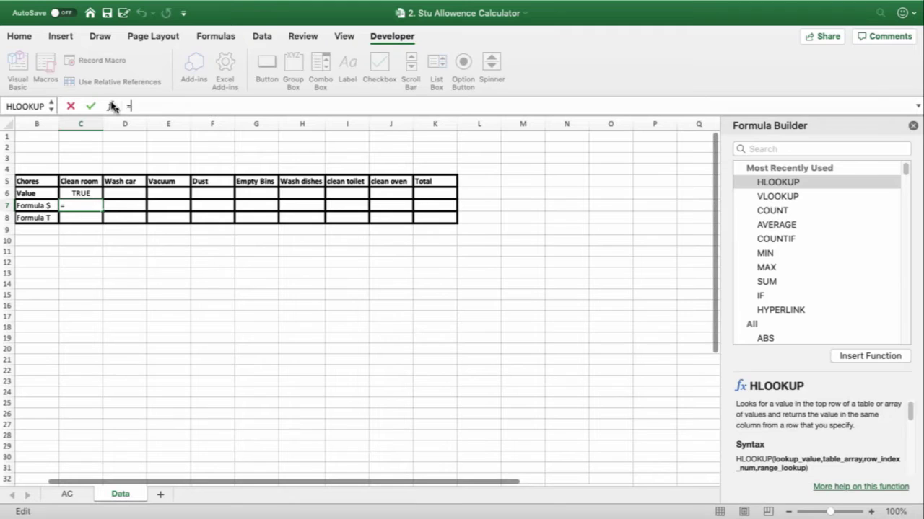
pyautogui.click(762, 296)
pyautogui.click(844, 355)
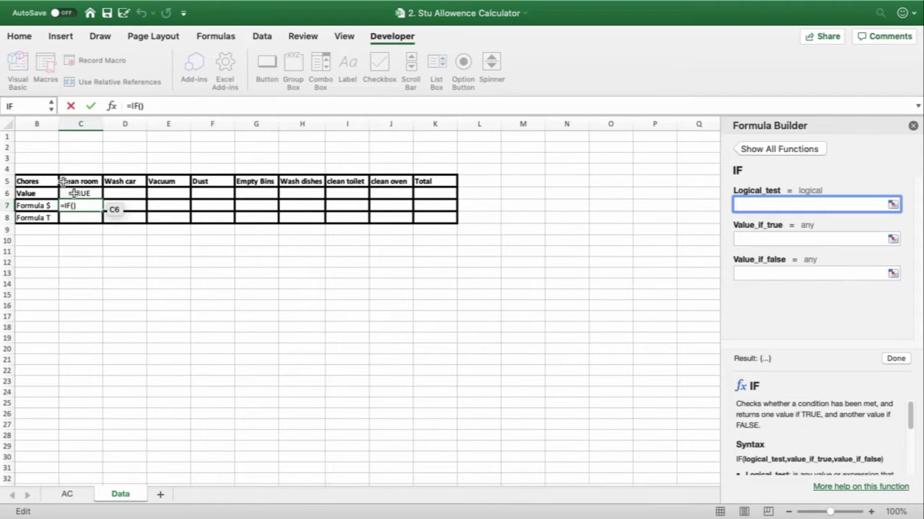
pyautogui.click(74, 193)
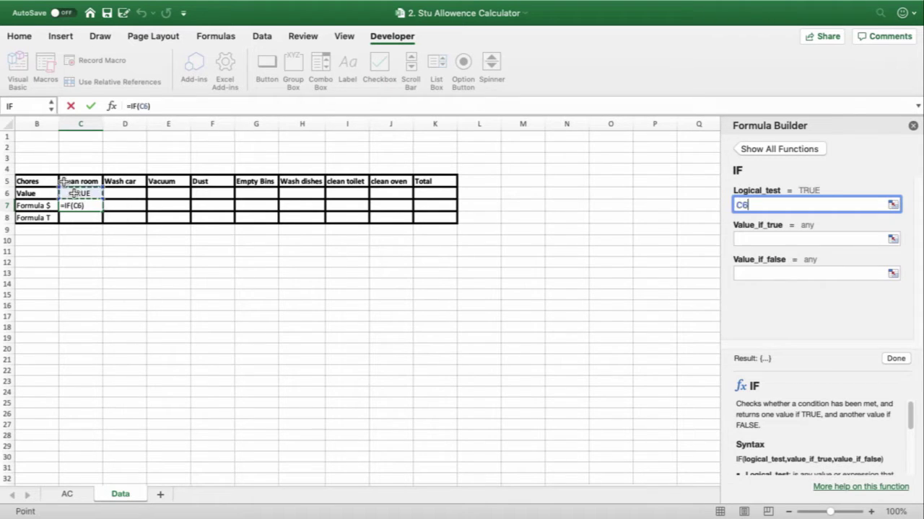
pyautogui.click(758, 239)
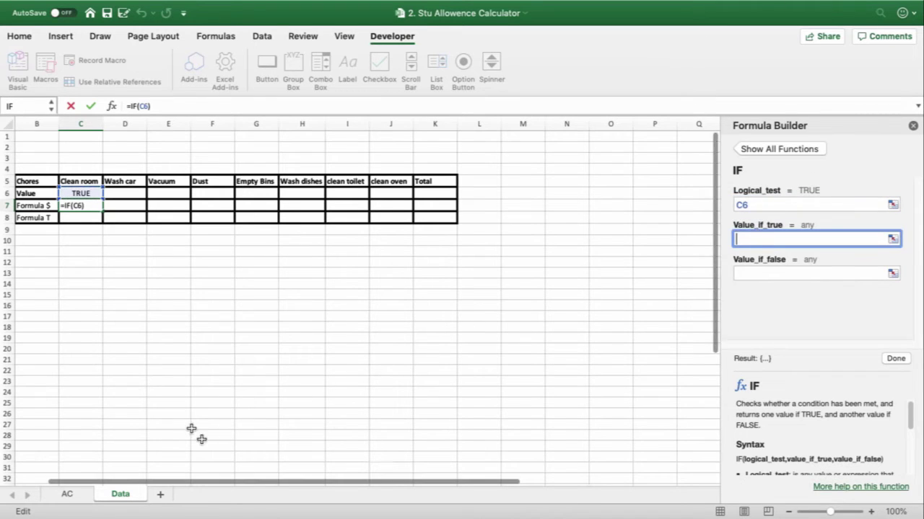
pyautogui.click(70, 493)
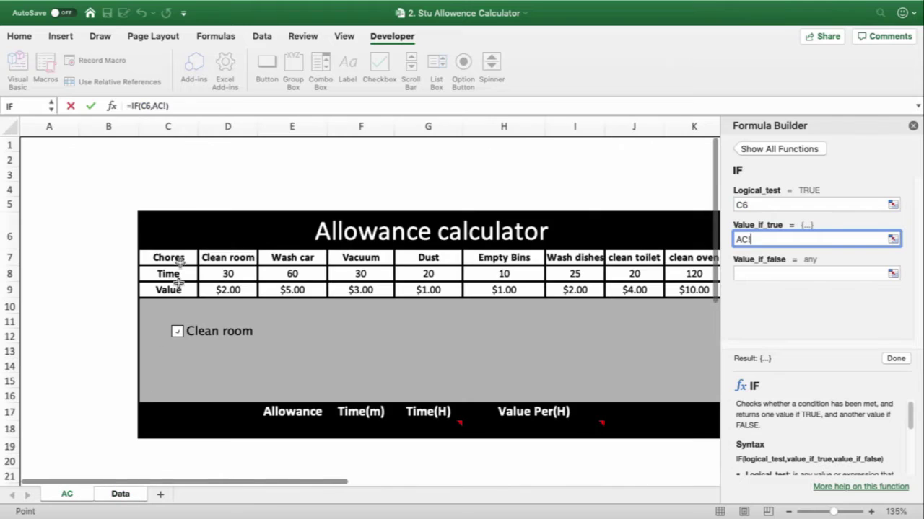
pyautogui.click(224, 289)
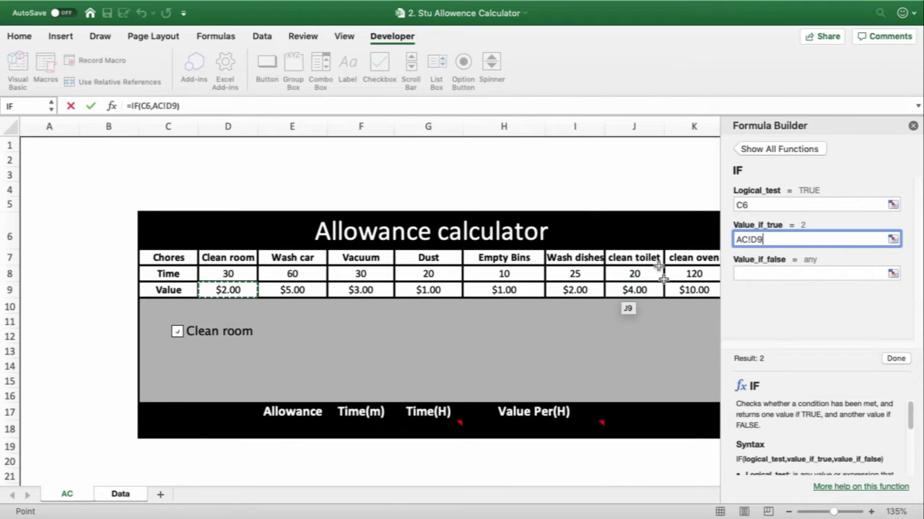
pyautogui.click(744, 272)
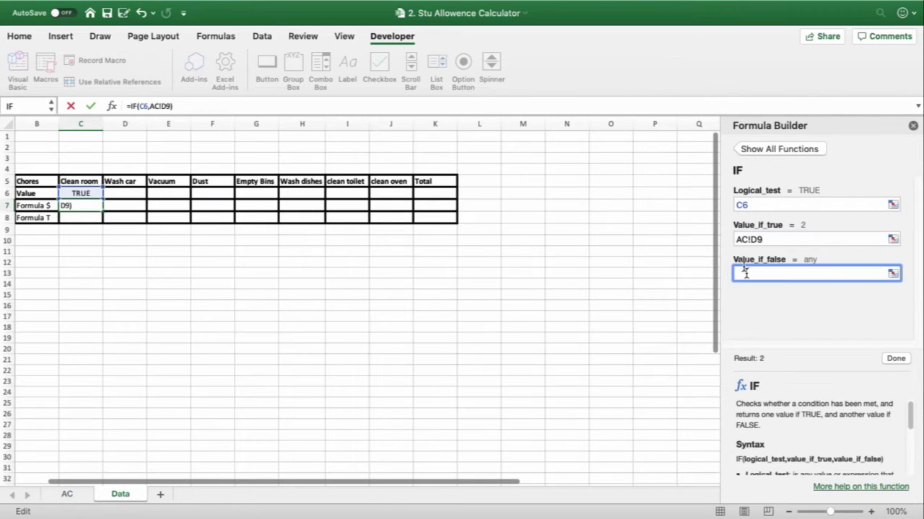
pyautogui.write('0')
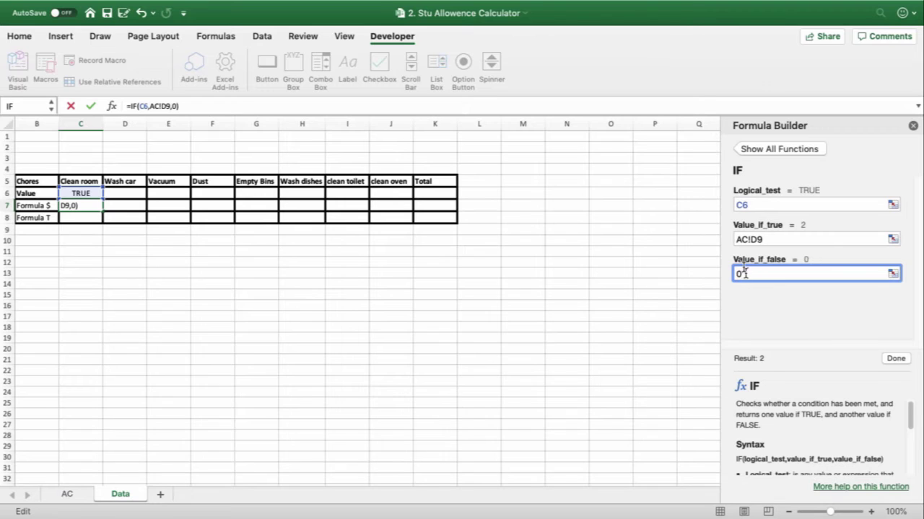
pyautogui.click(894, 359)
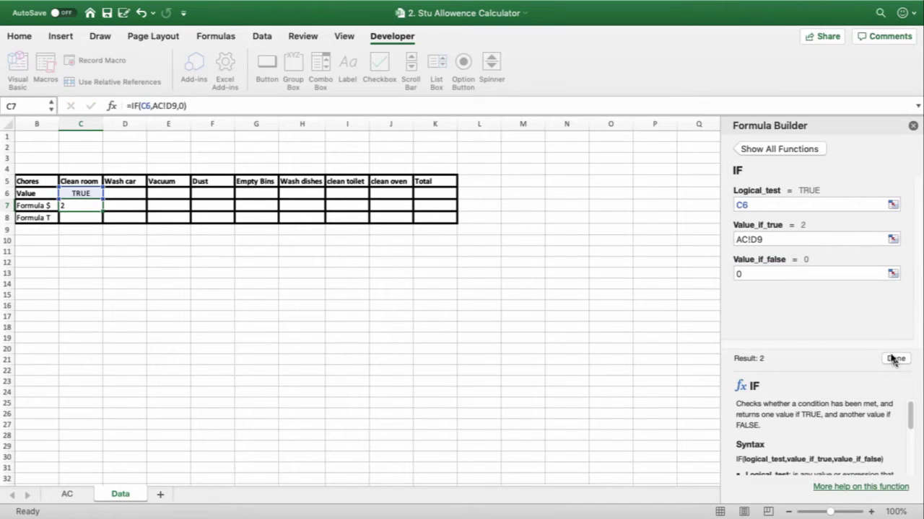
# Untick the Clean room checkbox on the AC sheet and check its Formula $ result on the Data sheet.
pyautogui.click(435, 380)
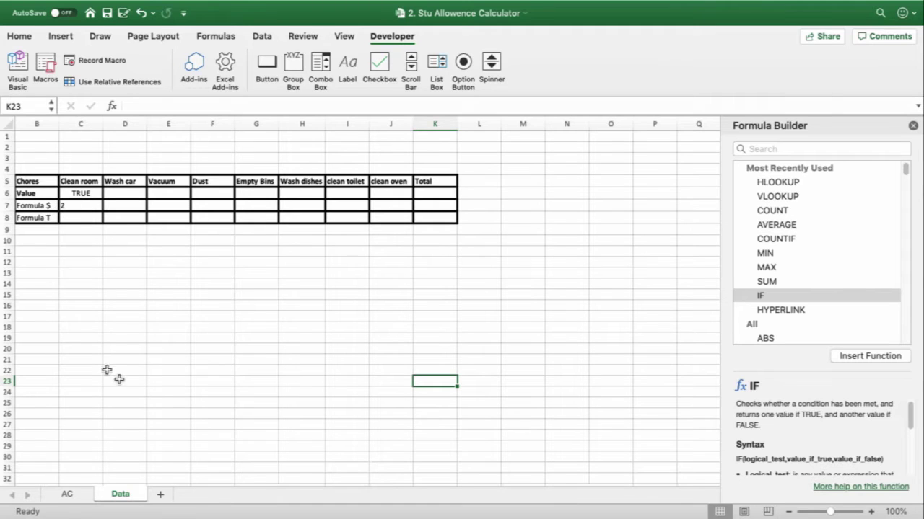
pyautogui.click(69, 494)
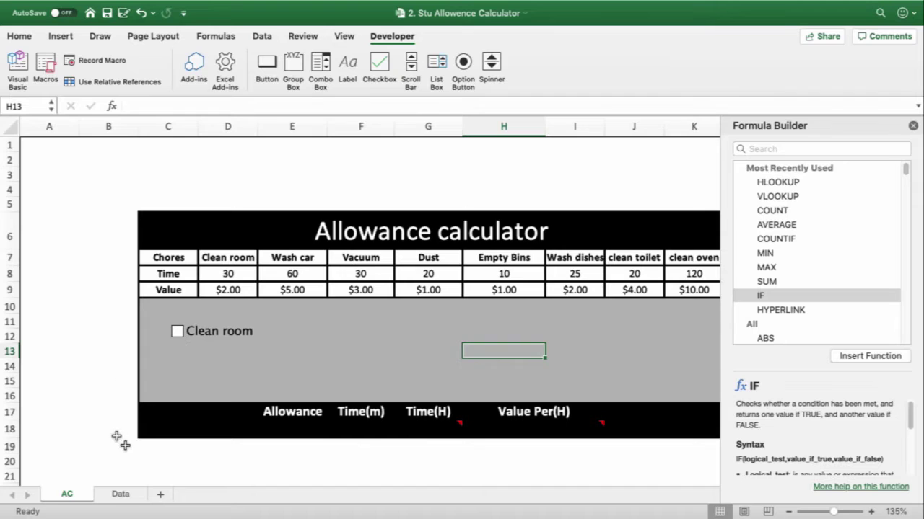
pyautogui.click(120, 495)
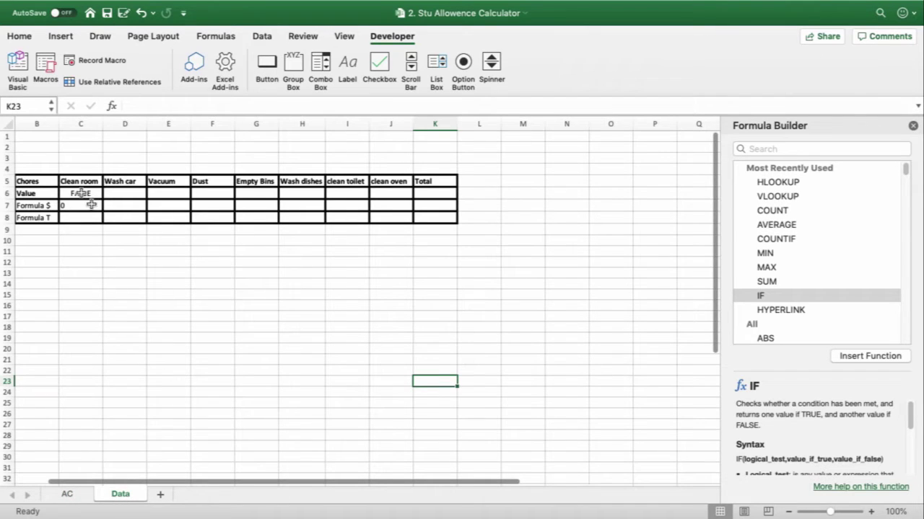
# Centre the Formula $ and Formula T rows horizontally from C7 to K8.
pyautogui.moveTo(74, 206); pyautogui.dragTo(357, 202)
pyautogui.moveTo(411, 203); pyautogui.dragTo(440, 214)
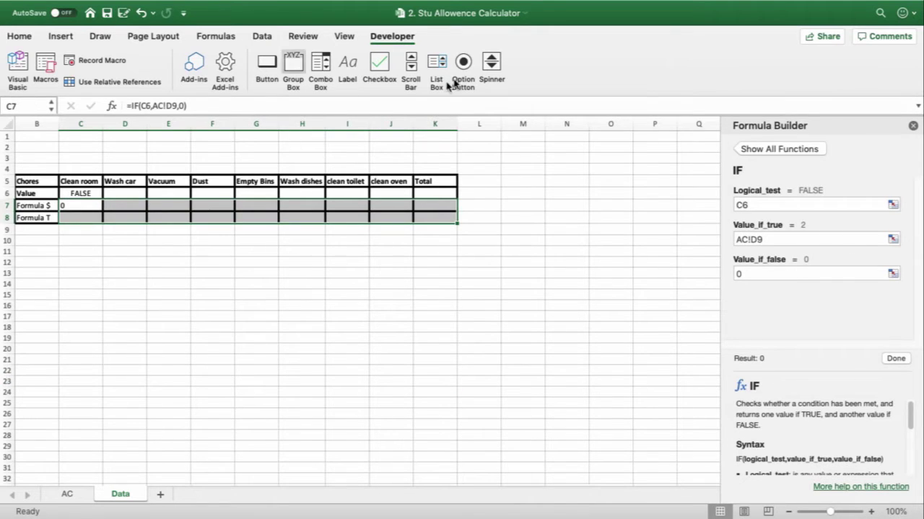
pyautogui.click(19, 36)
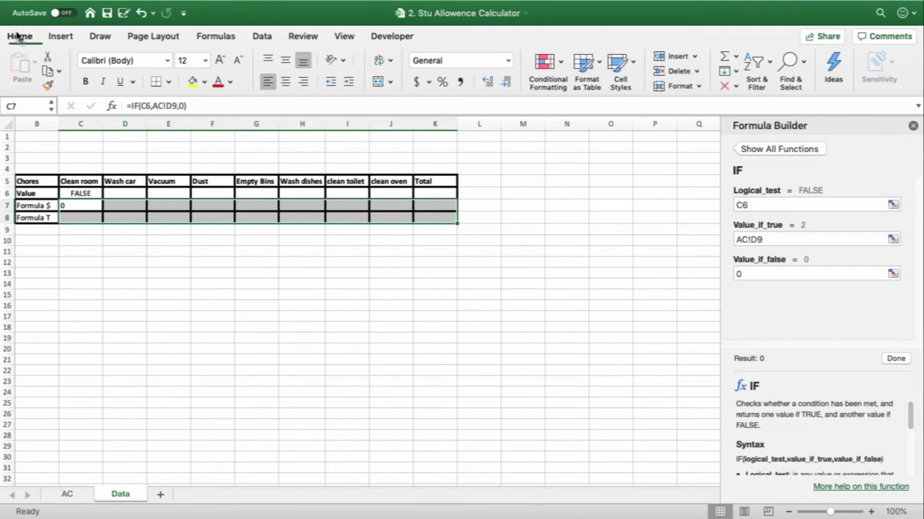
pyautogui.click(284, 84)
pyautogui.click(236, 350)
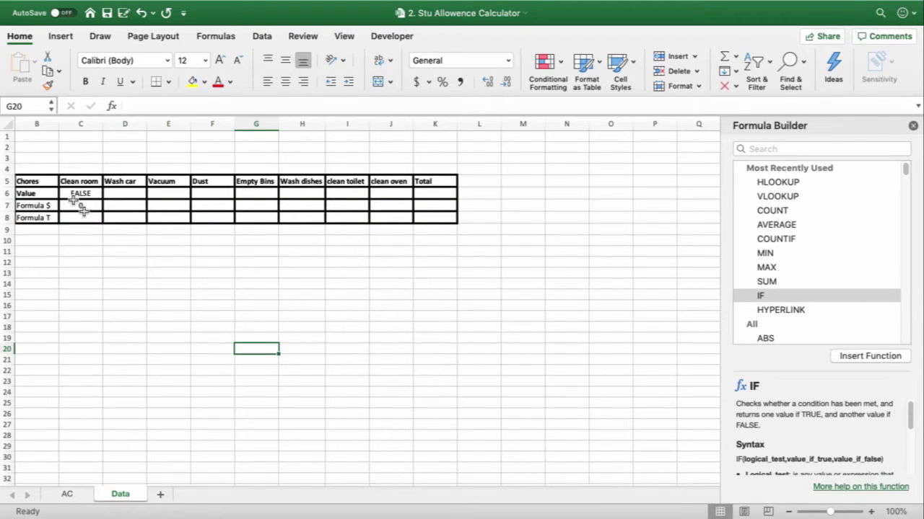
# Build an IF formula in C8 that tests C6 and returns the Clean room time in AC!D8 if true, otherwise 0.
pyautogui.click(82, 217)
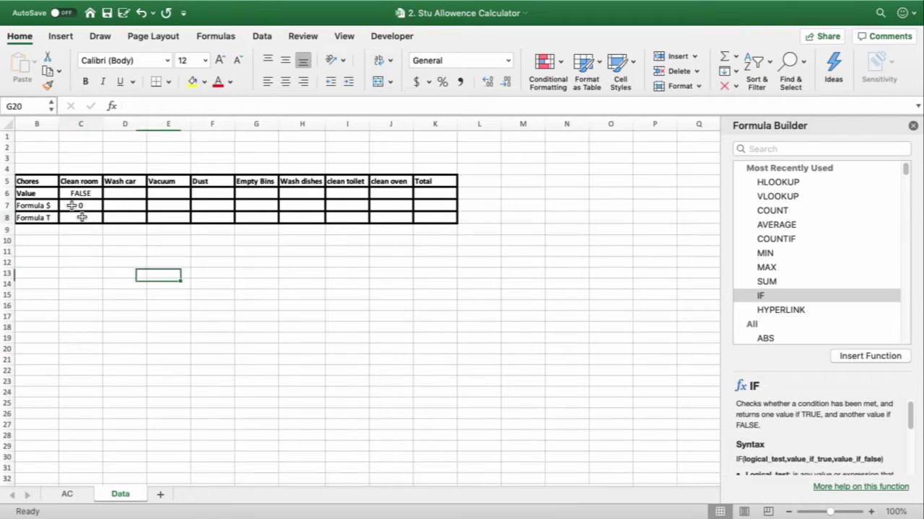
pyautogui.click(858, 357)
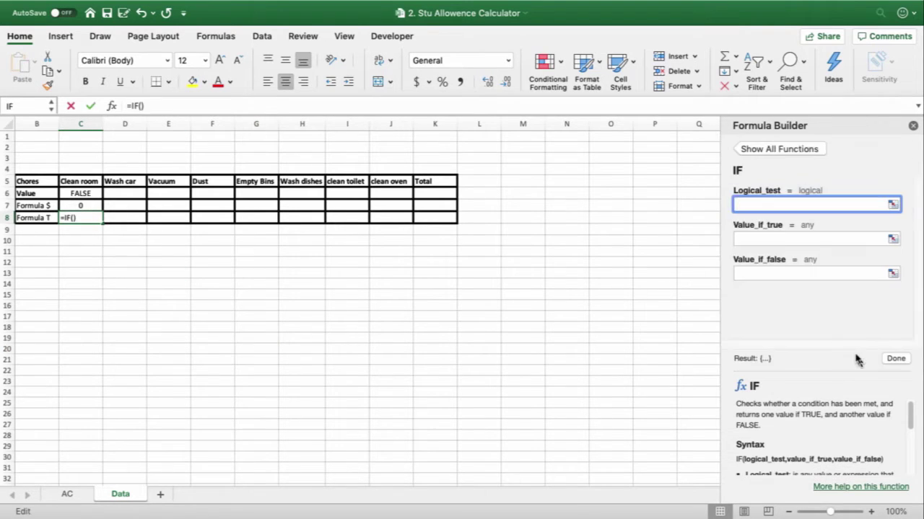
pyautogui.click(79, 192)
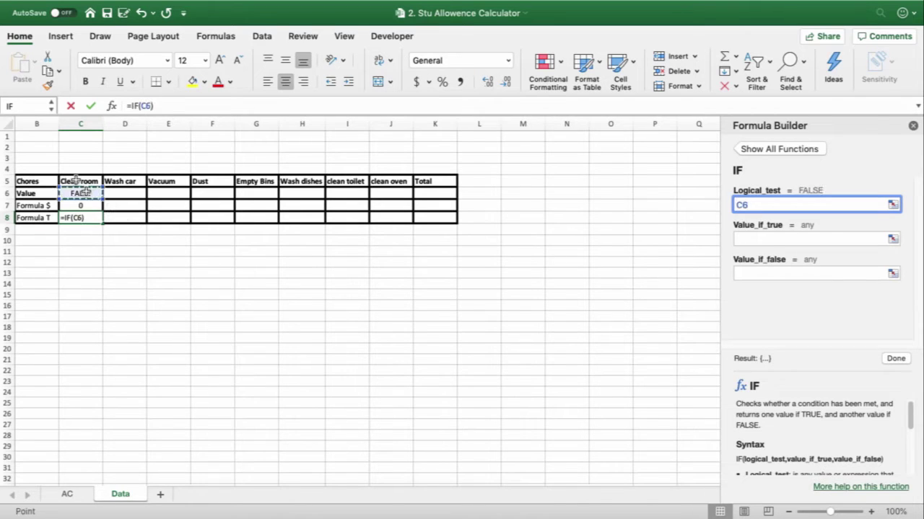
pyautogui.click(763, 238)
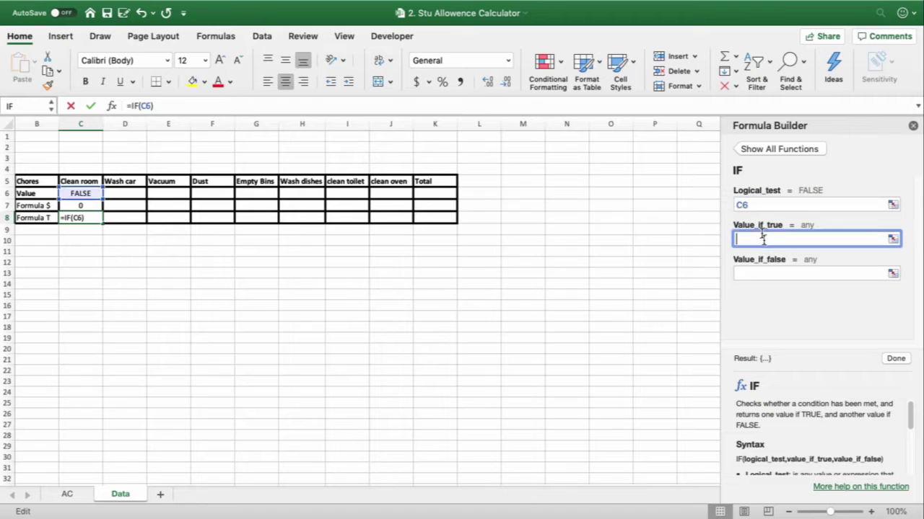
pyautogui.click(67, 494)
pyautogui.click(228, 274)
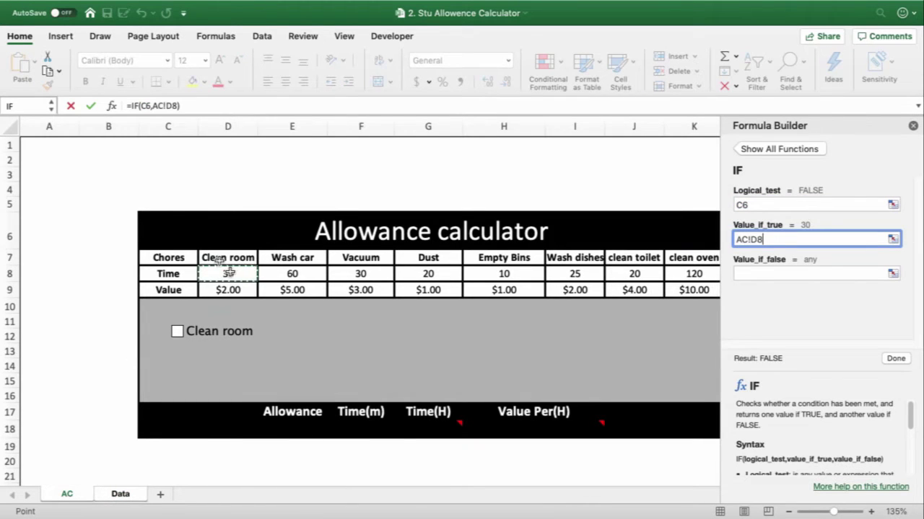
pyautogui.click(762, 273)
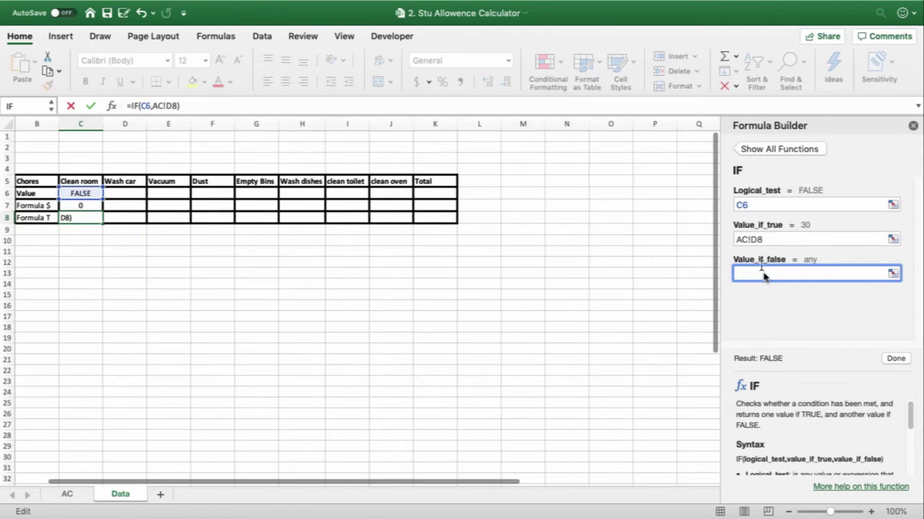
pyautogui.write('0')
pyautogui.click(895, 359)
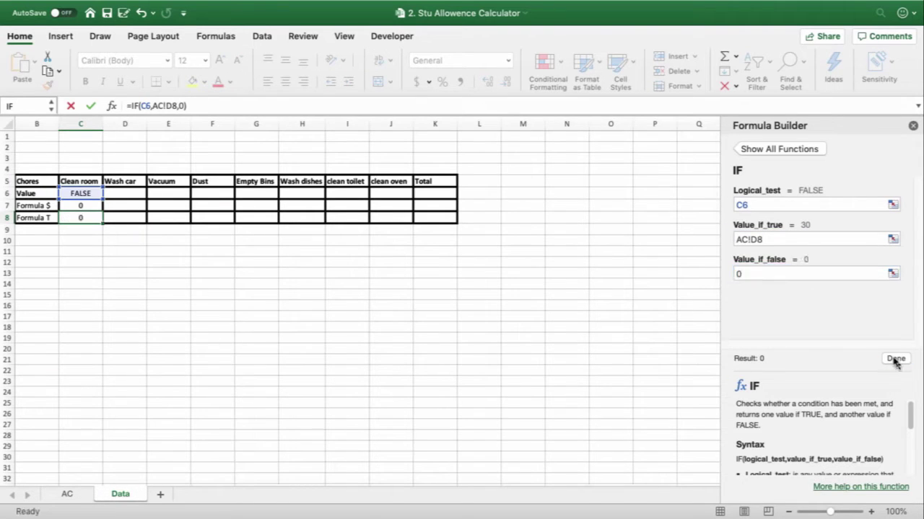
# Tick the Clean room checkbox on the AC sheet and check both formula results on the Data sheet.
pyautogui.click(68, 495)
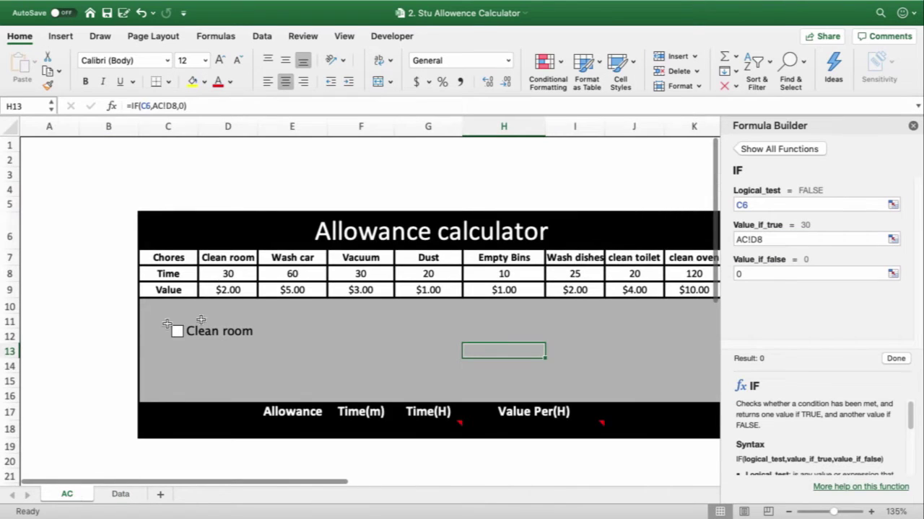
pyautogui.click(121, 494)
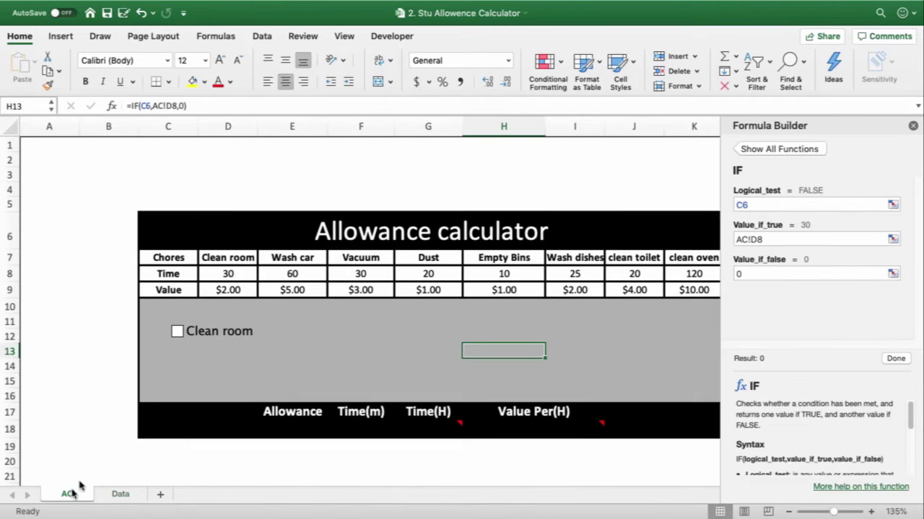
pyautogui.click(67, 494)
pyautogui.click(120, 494)
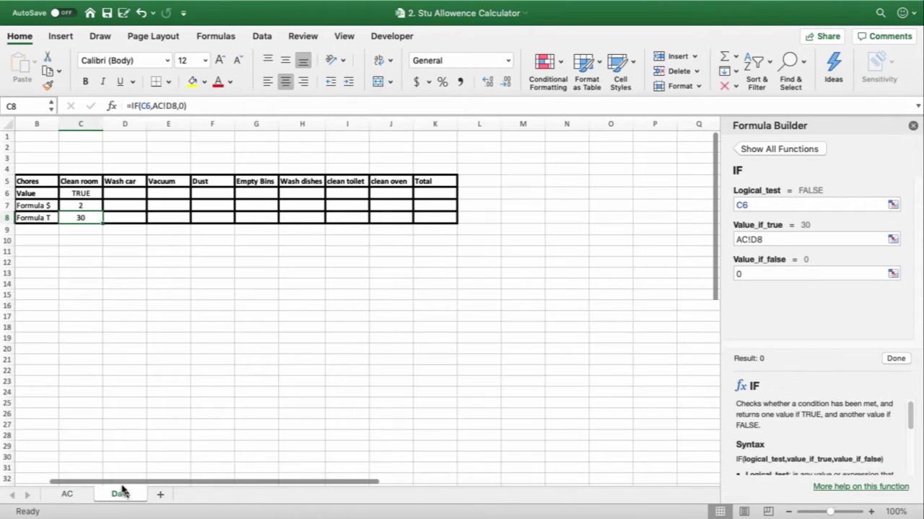
pyautogui.click(193, 327)
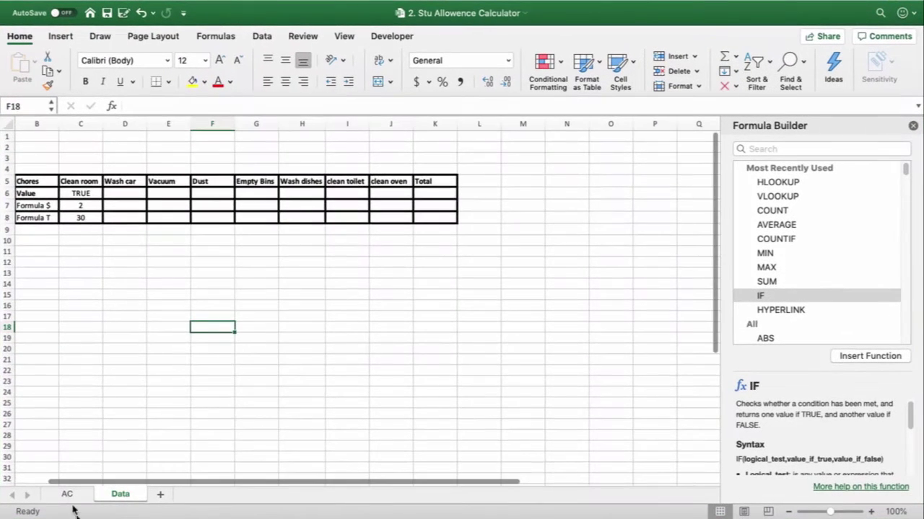
# Insert a second checkbox beside Clean room on the AC sheet and label it Wash car.
pyautogui.click(234, 437)
pyautogui.click(392, 36)
pyautogui.click(379, 67)
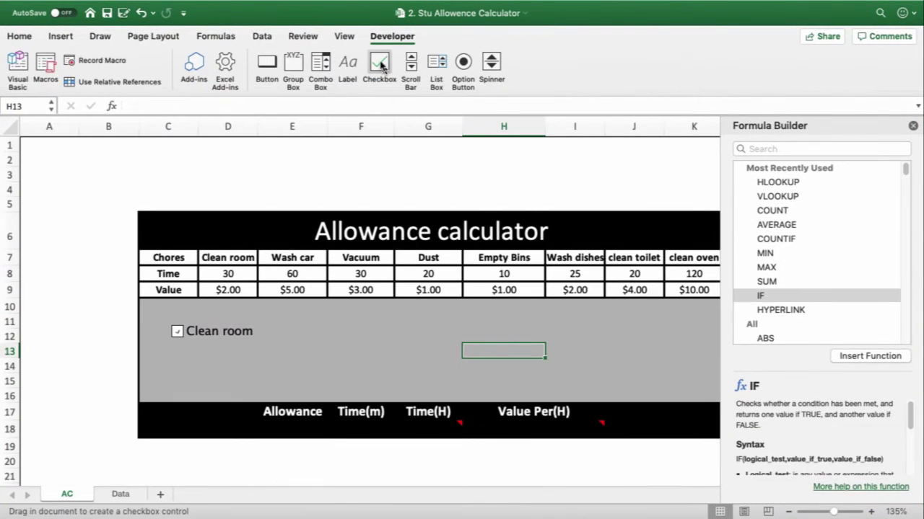
pyautogui.click(310, 334)
pyautogui.moveTo(339, 328); pyautogui.dragTo(299, 313)
pyautogui.click(360, 334)
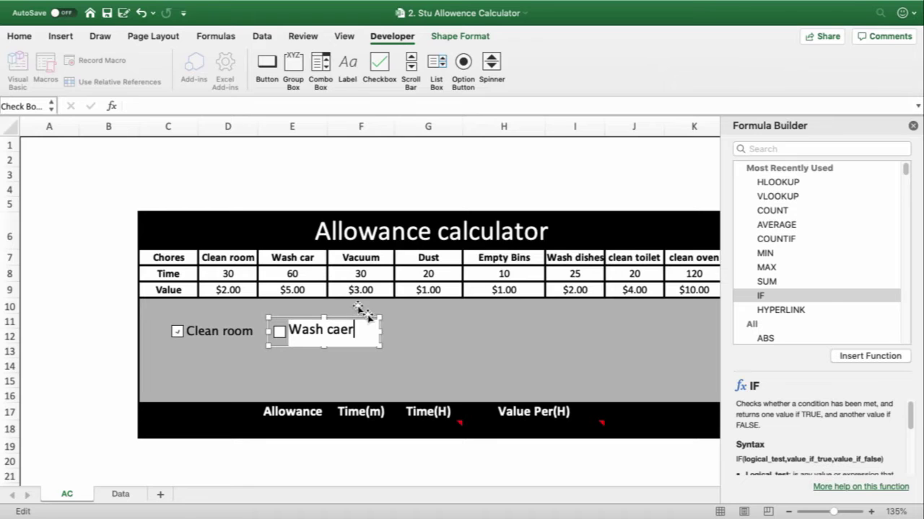
pyautogui.click(428, 336)
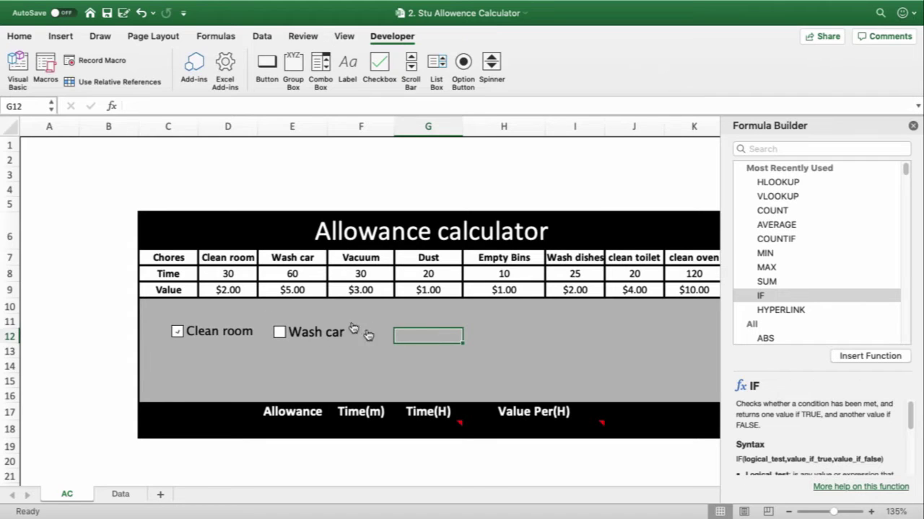
# Link the Wash car checkbox to cell D6 on the Data sheet, keeping its value Unticked.
pyautogui.rightClick(324, 333)
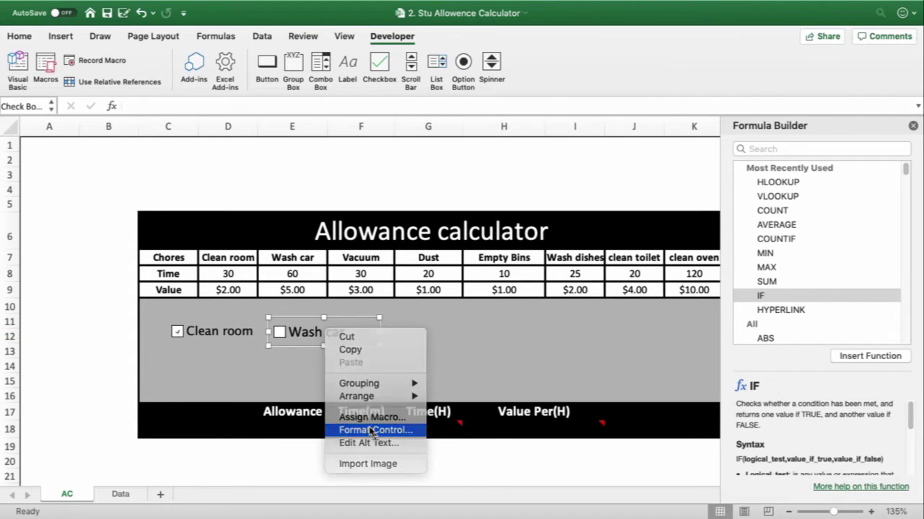
pyautogui.click(373, 430)
pyautogui.click(408, 160)
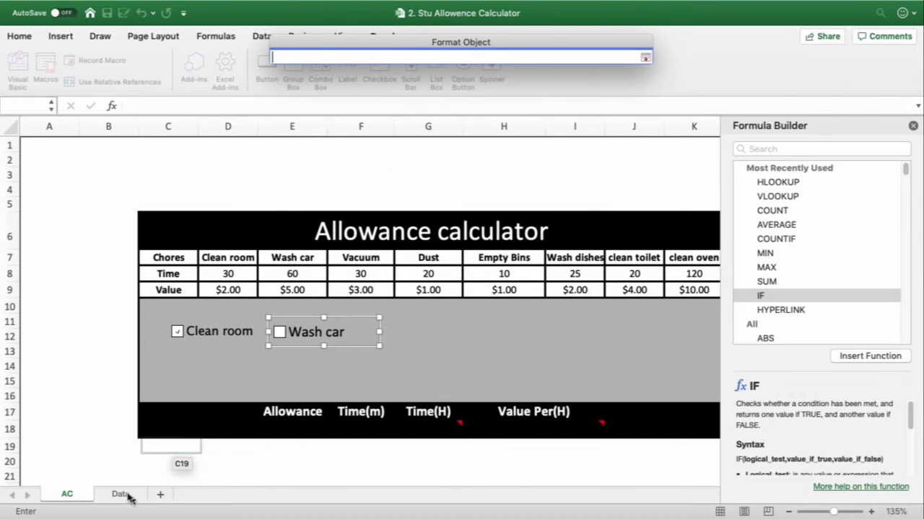
pyautogui.click(120, 494)
pyautogui.click(125, 195)
pyautogui.click(645, 57)
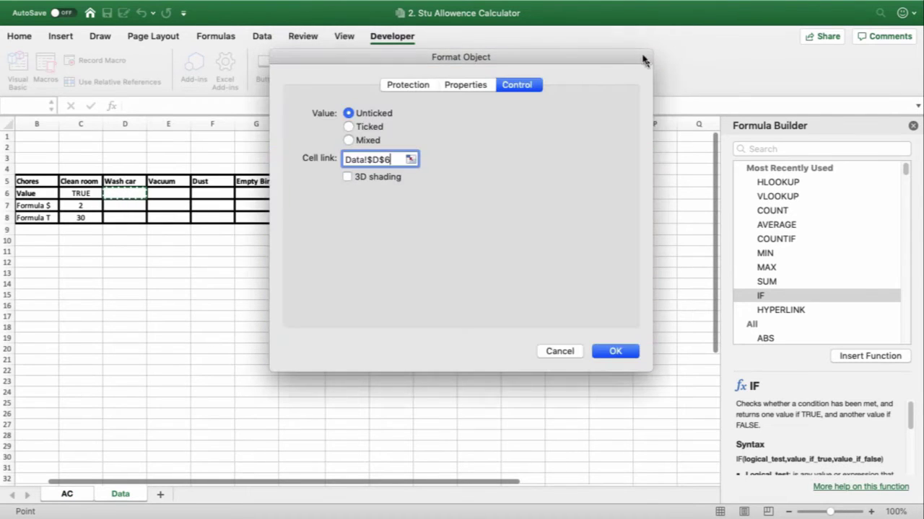
pyautogui.click(614, 351)
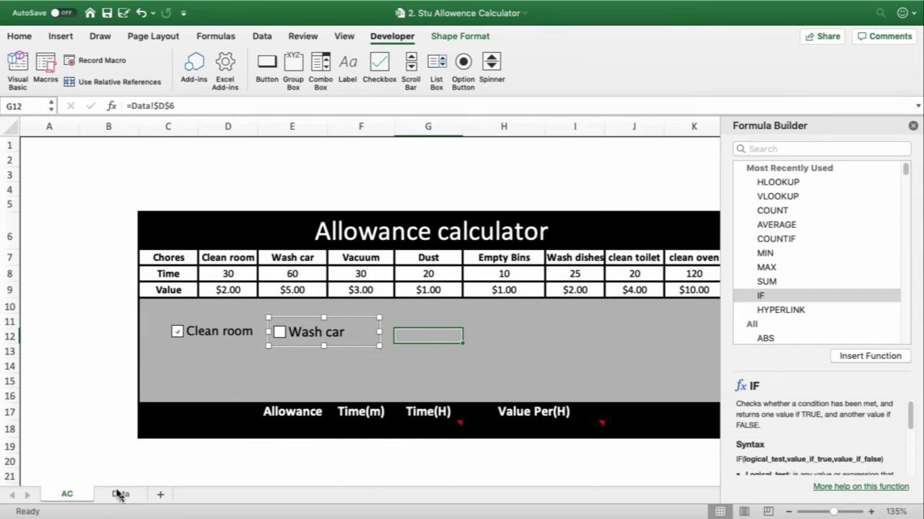
pyautogui.click(121, 494)
pyautogui.click(68, 495)
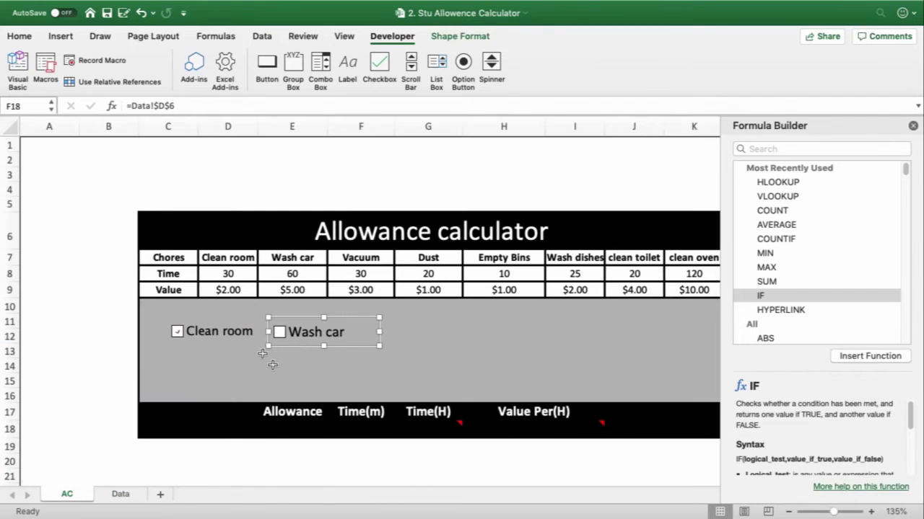
# Tick Wash car on the AC sheet and build an IF formula in Data!D7 testing D6, returning AC!E9 if true, otherwise 0.
pyautogui.click(292, 366)
pyautogui.click(279, 332)
pyautogui.click(117, 497)
pyautogui.click(130, 206)
pyautogui.click(851, 356)
pyautogui.click(763, 206)
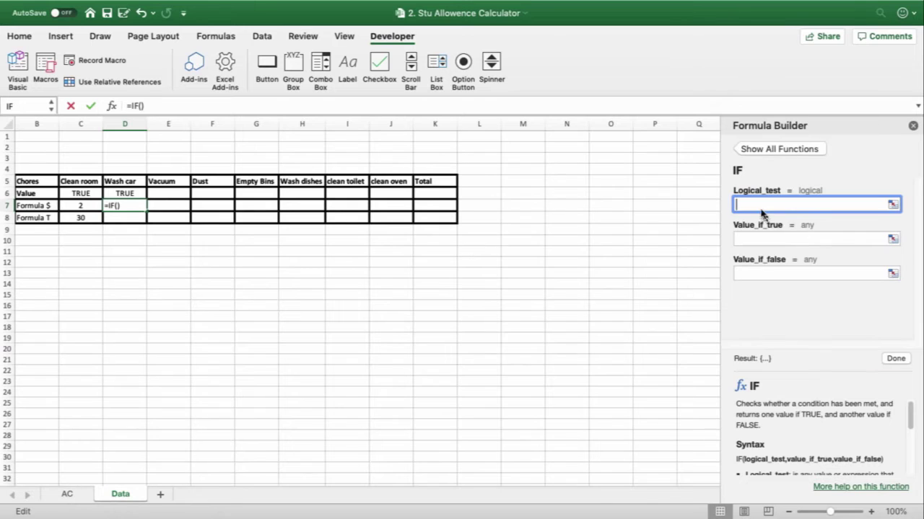
pyautogui.click(124, 193)
pyautogui.click(748, 239)
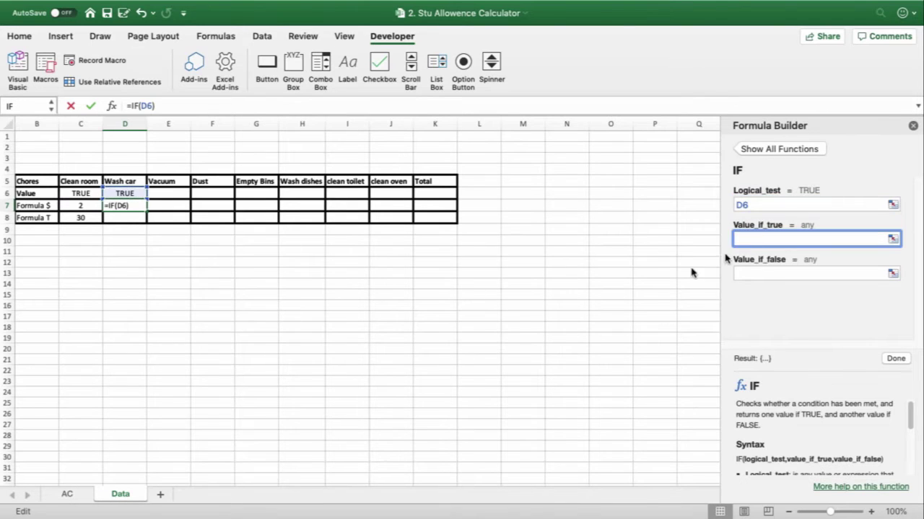
pyautogui.click(67, 495)
pyautogui.click(283, 288)
pyautogui.click(786, 274)
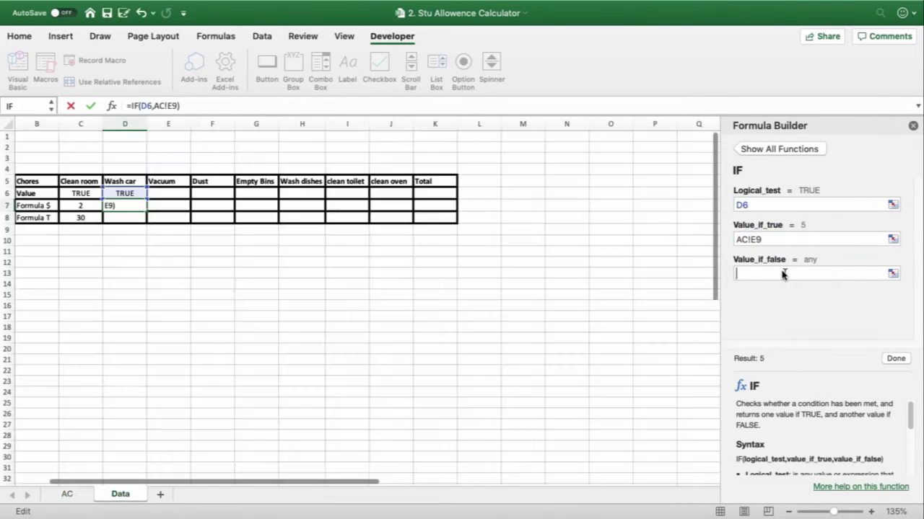
pyautogui.write('0')
pyautogui.click(893, 359)
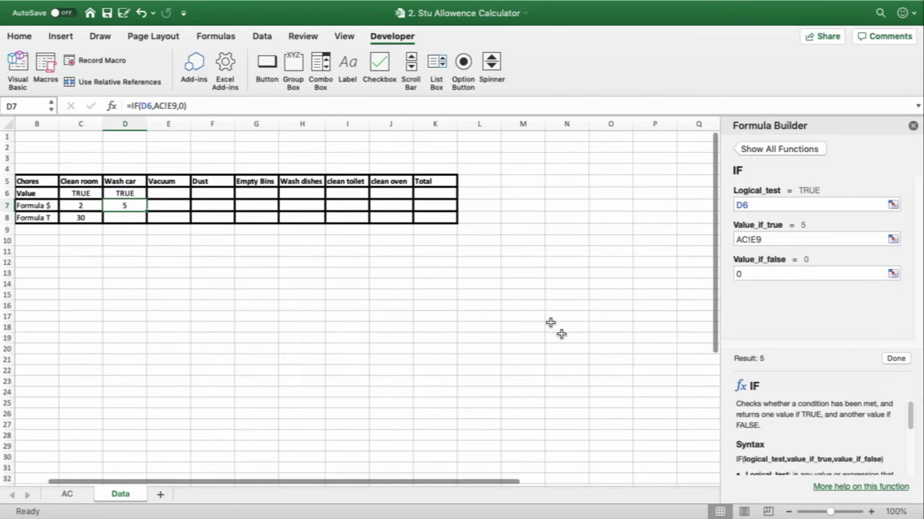
# Build an IF formula in D8 that tests D6 and returns the Wash car time in AC!E8 if true, otherwise 0.
pyautogui.click(128, 217)
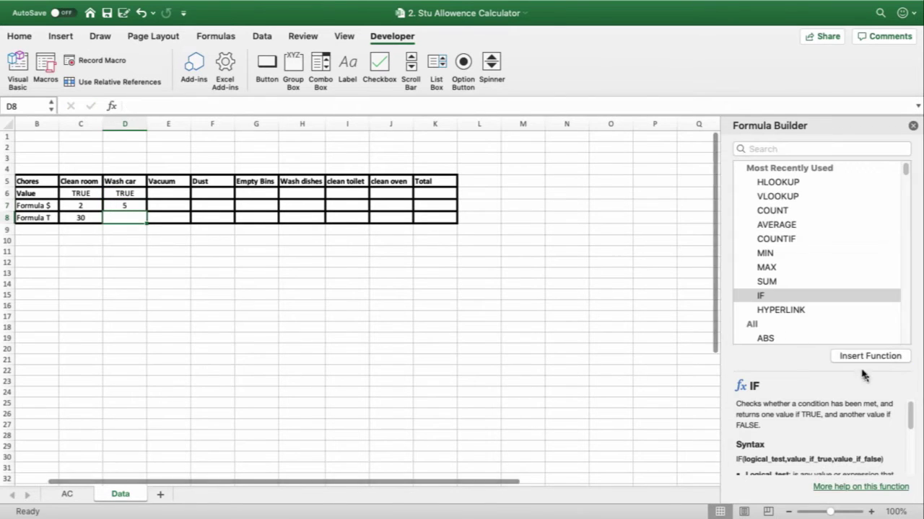
pyautogui.click(823, 357)
pyautogui.click(117, 194)
pyautogui.click(750, 238)
pyautogui.click(67, 494)
pyautogui.click(288, 273)
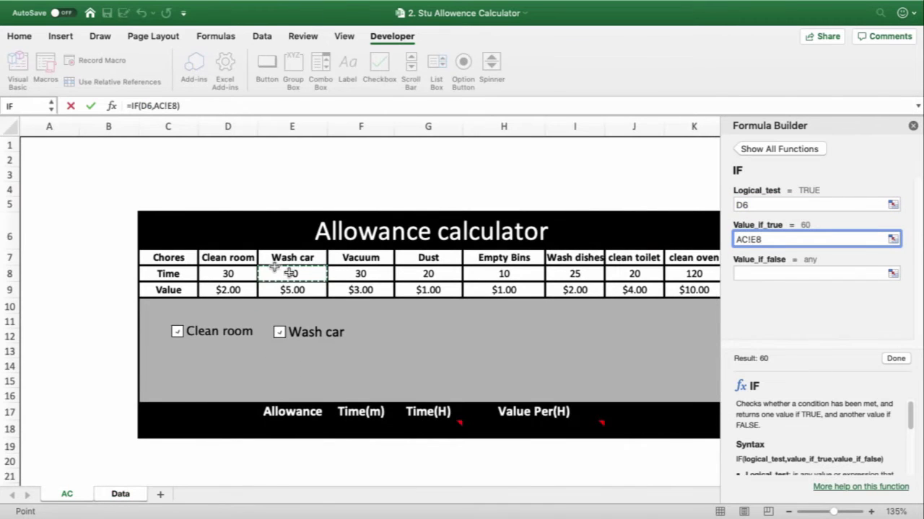
pyautogui.click(790, 272)
pyautogui.write('0')
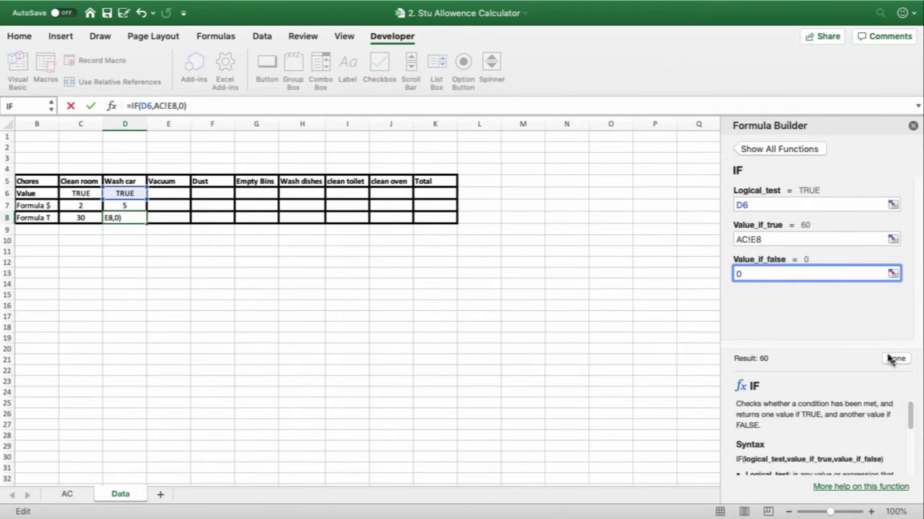
pyautogui.click(893, 358)
# Untick and re-tick the Wash car checkbox on the AC sheet, checking its formula results on the Data sheet each time.
pyautogui.click(67, 494)
pyautogui.click(272, 333)
pyautogui.click(120, 494)
pyautogui.click(66, 494)
pyautogui.click(272, 333)
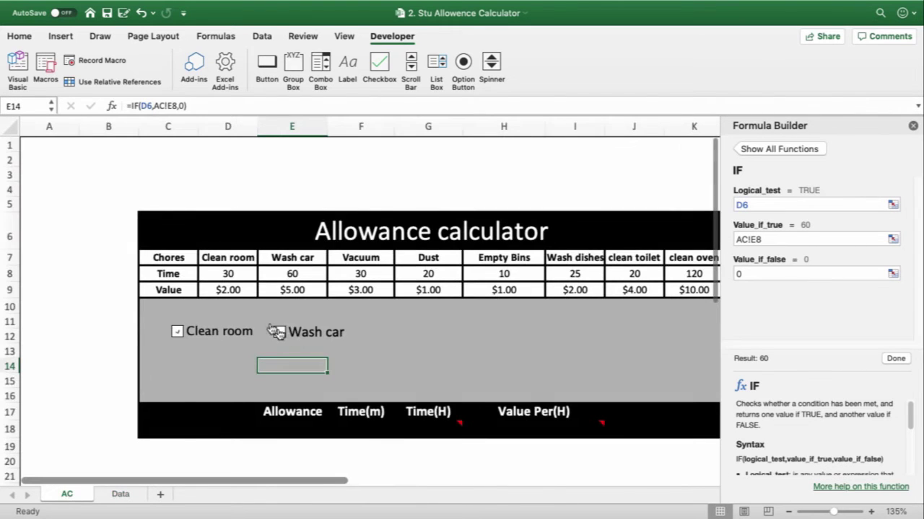
pyautogui.click(123, 494)
pyautogui.click(70, 495)
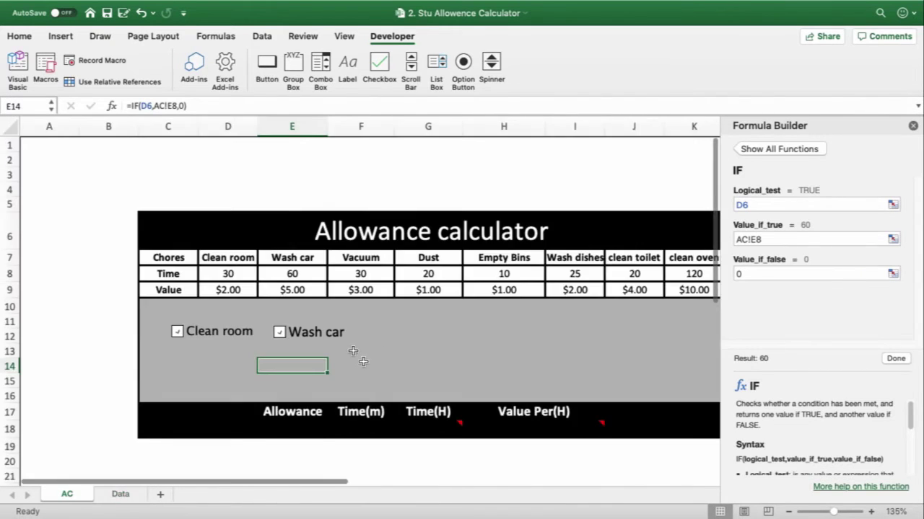
# Insert a third checkbox beside Wash car on the AC sheet and label it Vacuum.
pyautogui.click(375, 66)
pyautogui.click(380, 335)
pyautogui.moveTo(389, 331); pyautogui.dragTo(375, 313)
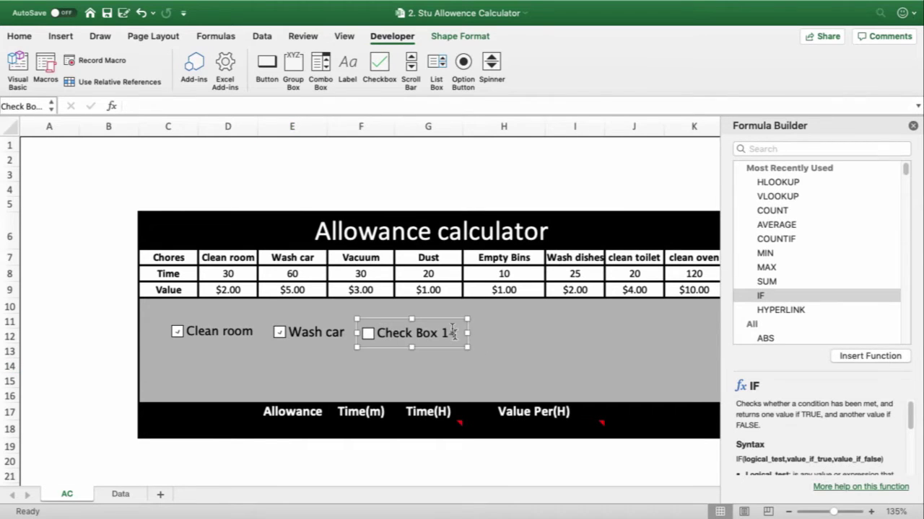
pyautogui.click(453, 329)
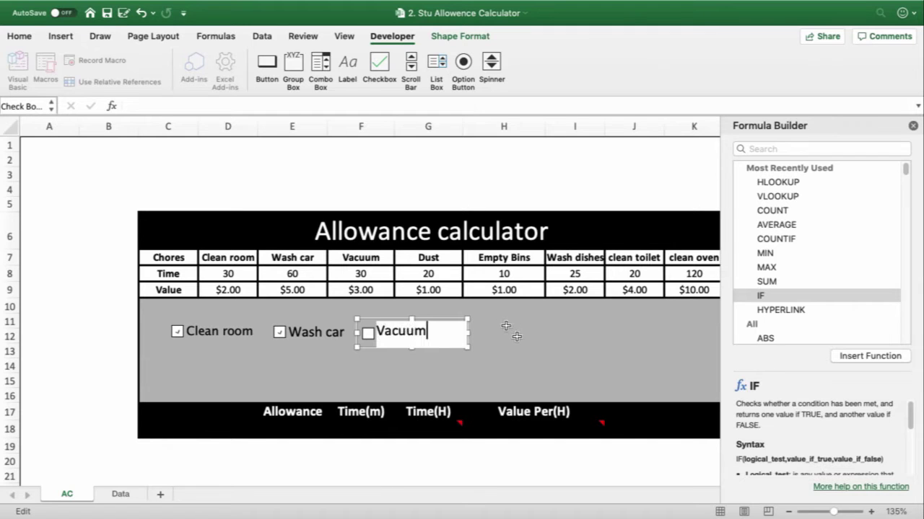
pyautogui.click(516, 337)
# Link the Vacuum checkbox to cell E6 on the Data sheet.
pyautogui.rightClick(419, 330)
pyautogui.click(447, 440)
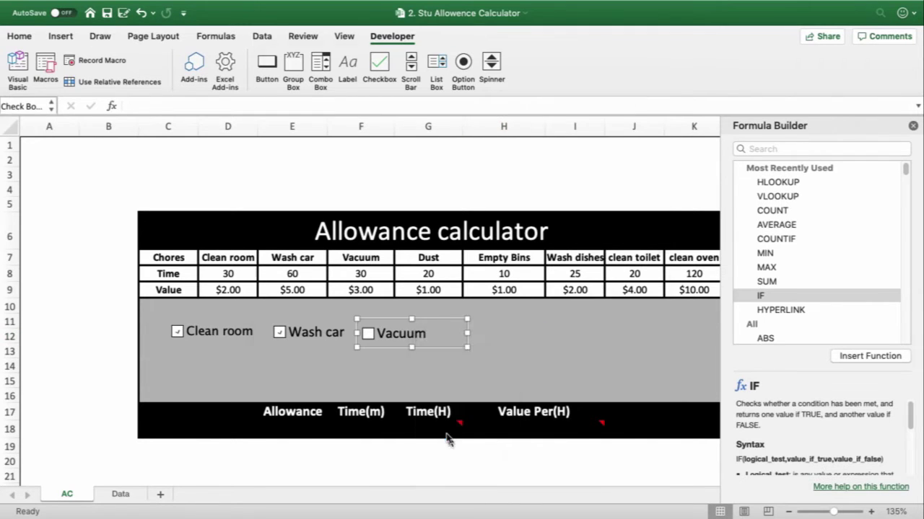
pyautogui.click(411, 158)
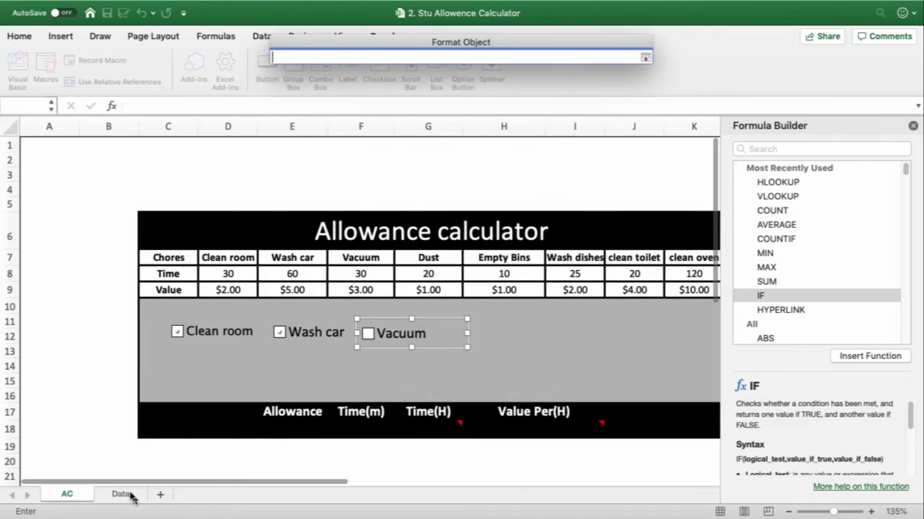
pyautogui.click(120, 494)
pyautogui.click(168, 195)
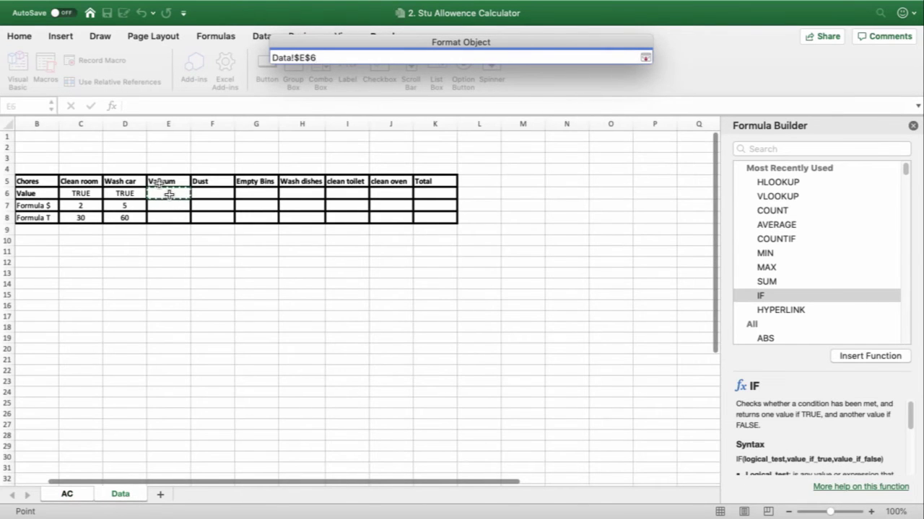
pyautogui.click(645, 57)
pyautogui.click(614, 352)
pyautogui.click(478, 361)
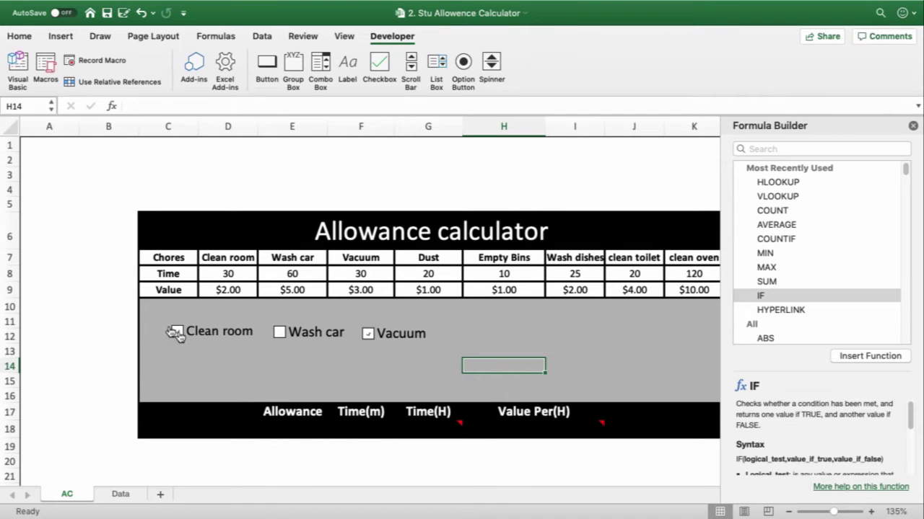
# Build an IF formula in Data!E7 that tests E6 and returns the Vacuum value in AC!F9 if true, otherwise 0.
pyautogui.click(120, 494)
pyautogui.click(168, 205)
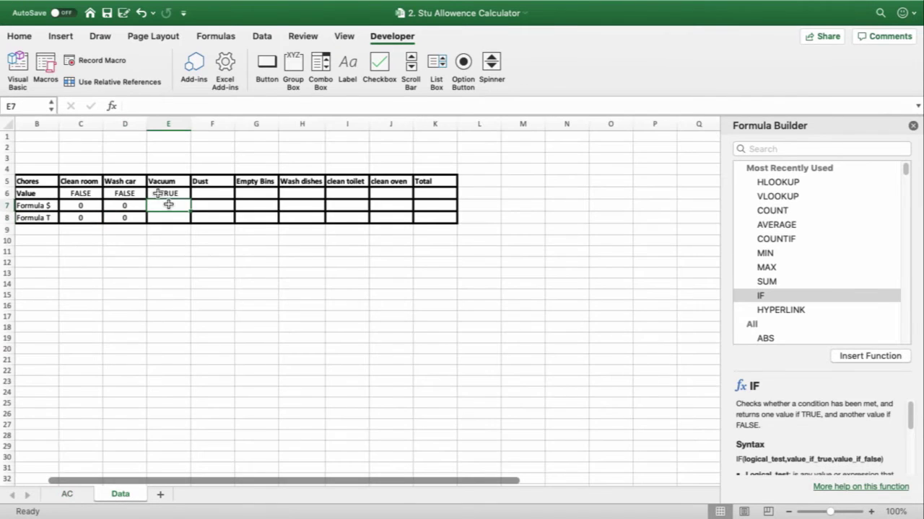
pyautogui.click(866, 357)
pyautogui.click(168, 193)
pyautogui.click(744, 239)
pyautogui.click(67, 494)
pyautogui.click(388, 289)
pyautogui.click(747, 272)
pyautogui.write('0')
pyautogui.click(894, 359)
# Build an IF formula in E8 that tests E6 and returns the Vacuum time in AC!F8 if true, otherwise 0.
pyautogui.click(172, 218)
pyautogui.click(856, 356)
pyautogui.click(168, 193)
pyautogui.click(749, 238)
pyautogui.click(67, 494)
pyautogui.click(360, 274)
pyautogui.click(739, 276)
pyautogui.write('0')
pyautogui.click(895, 359)
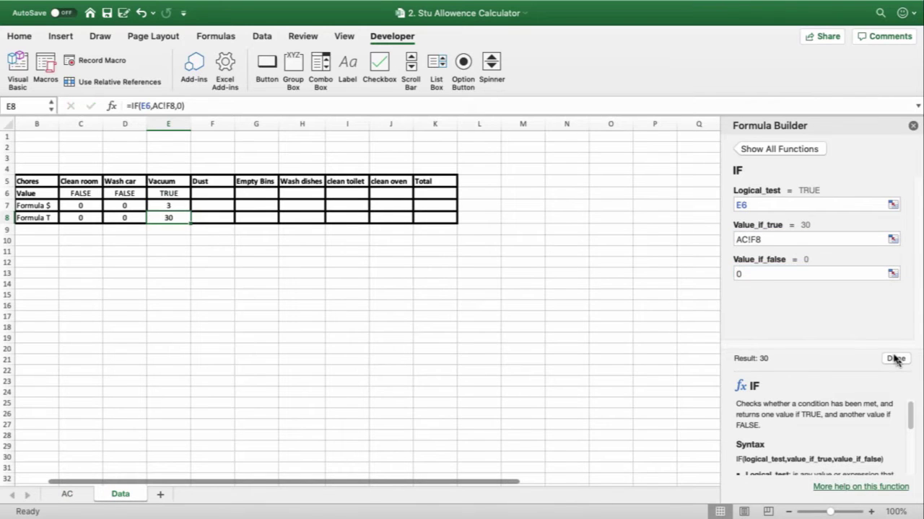
# Toggle the Vacuum checkbox on the AC sheet while checking its results on the Data sheet, leaving it unticked.
pyautogui.click(72, 497)
pyautogui.click(365, 335)
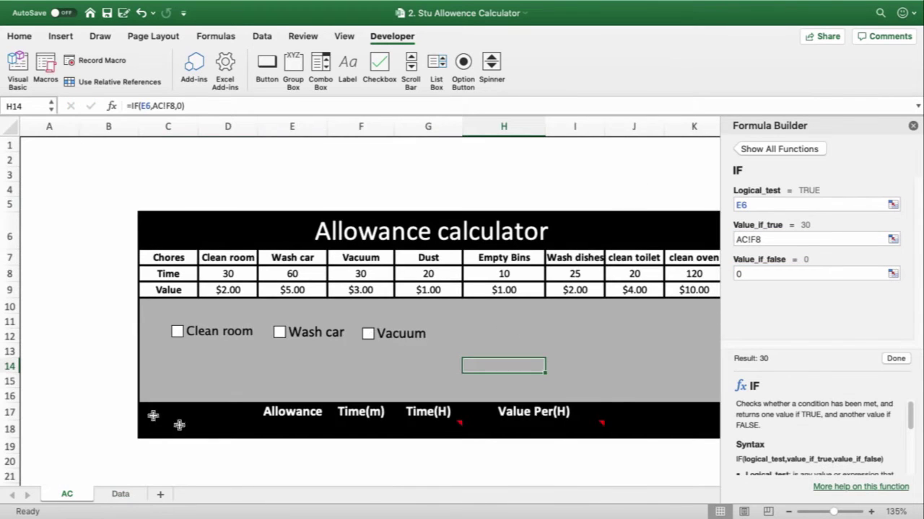
pyautogui.click(128, 494)
pyautogui.click(63, 495)
pyautogui.click(365, 334)
pyautogui.click(121, 494)
pyautogui.click(66, 494)
pyautogui.click(366, 333)
# Insert a fourth checkbox beside Vacuum on the AC sheet and label it Dust.
pyautogui.click(380, 67)
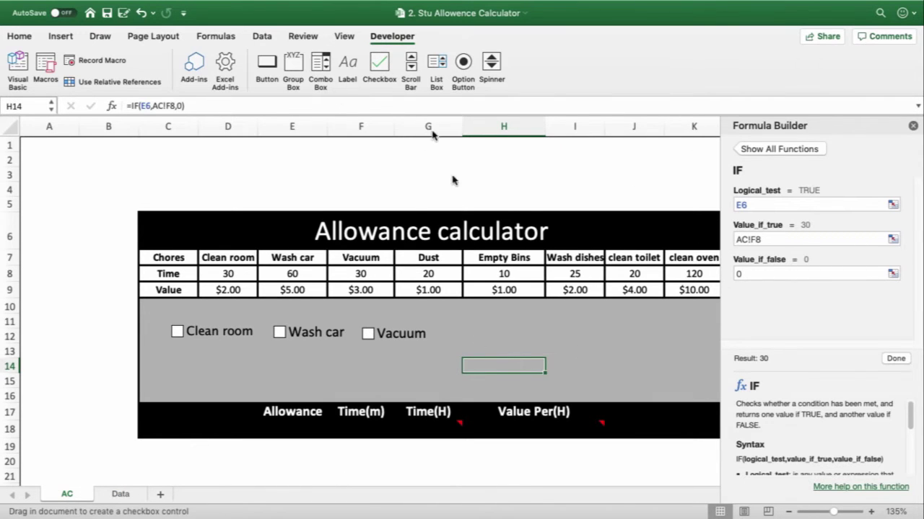
pyautogui.click(442, 319)
pyautogui.moveTo(475, 315); pyautogui.dragTo(453, 320)
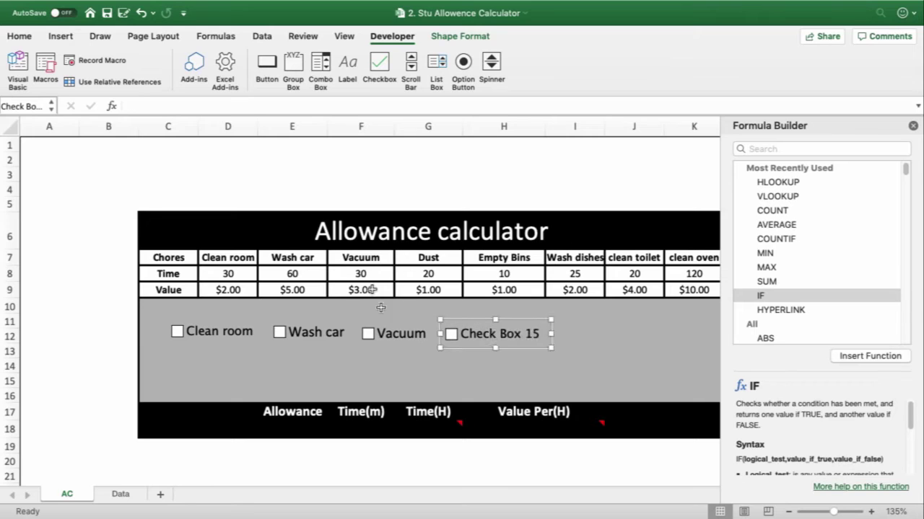
pyautogui.click(536, 329)
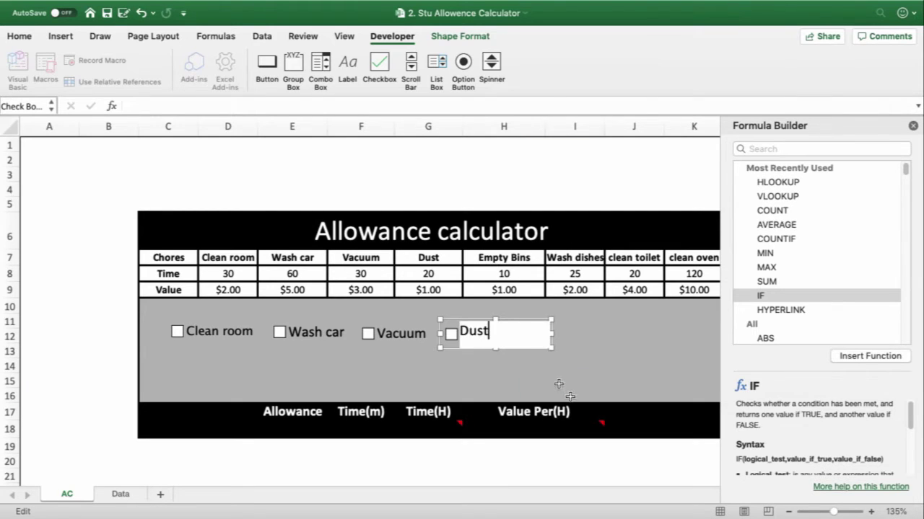
pyautogui.write('Dust')
# Link the Dust checkbox to cell F6 on the Data sheet.
pyautogui.rightClick(480, 334)
pyautogui.click(512, 436)
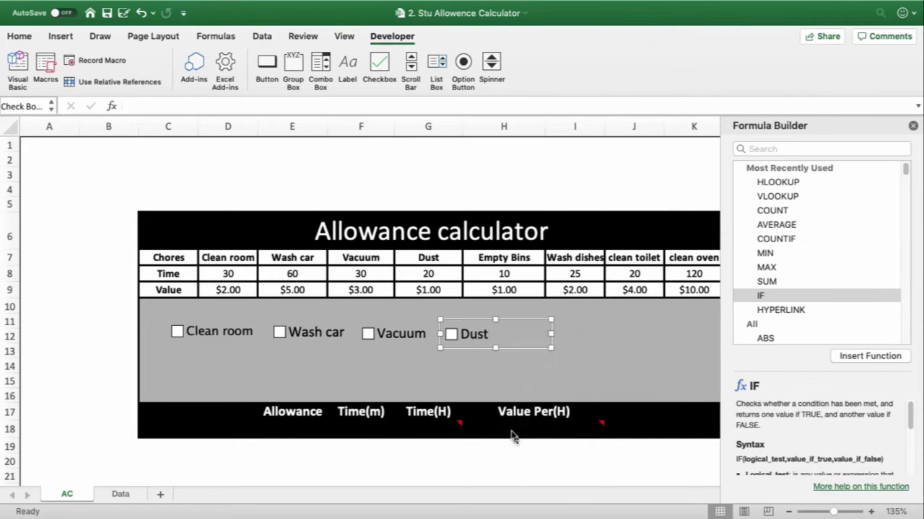
pyautogui.click(412, 157)
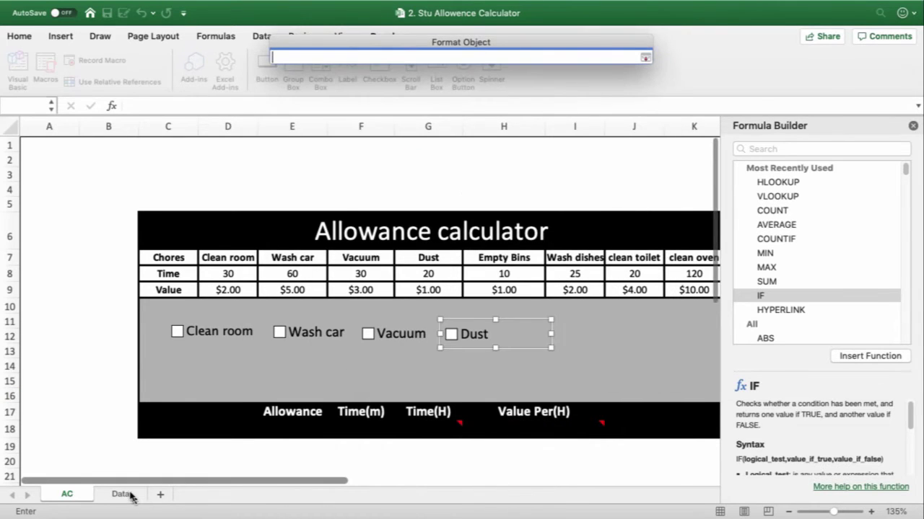
pyautogui.click(122, 495)
pyautogui.click(212, 193)
pyautogui.click(645, 57)
pyautogui.click(614, 350)
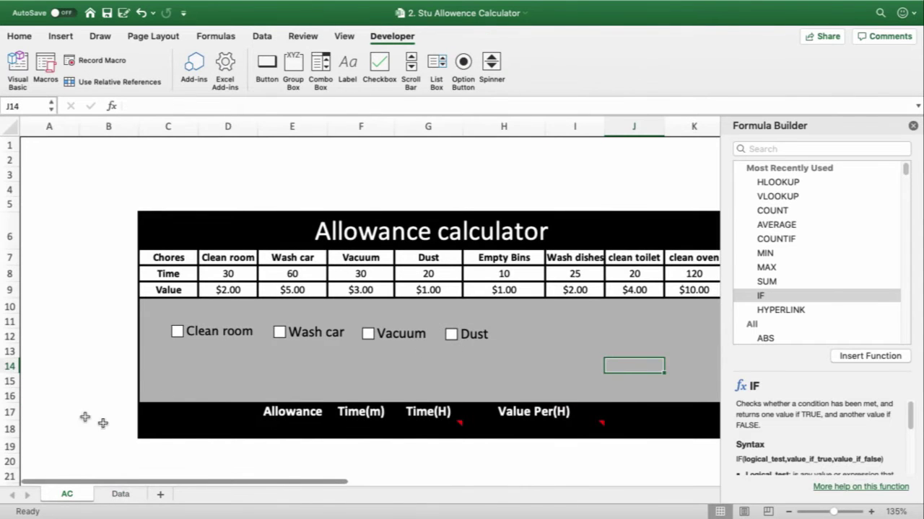
# Toggle the Dust checkbox on the AC sheet while checking its linked cell on the Data sheet, leaving it ticked.
pyautogui.click(120, 495)
pyautogui.click(66, 495)
pyautogui.click(451, 334)
pyautogui.click(120, 494)
pyautogui.click(67, 495)
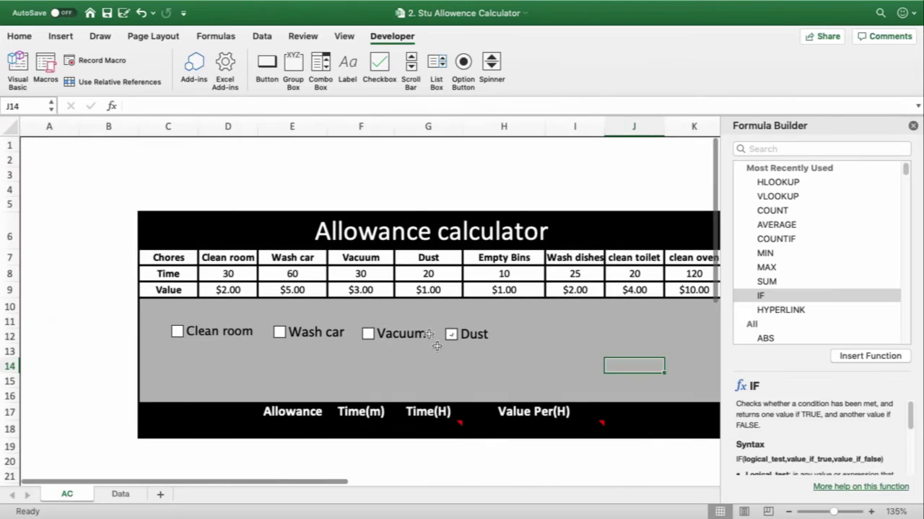
pyautogui.click(451, 334)
pyautogui.click(120, 495)
pyautogui.click(67, 495)
pyautogui.click(451, 334)
# Build an IF formula in Data!F7 that tests F6 and returns the Dust value in AC!G9 if true, otherwise 0.
pyautogui.click(121, 495)
pyautogui.click(213, 205)
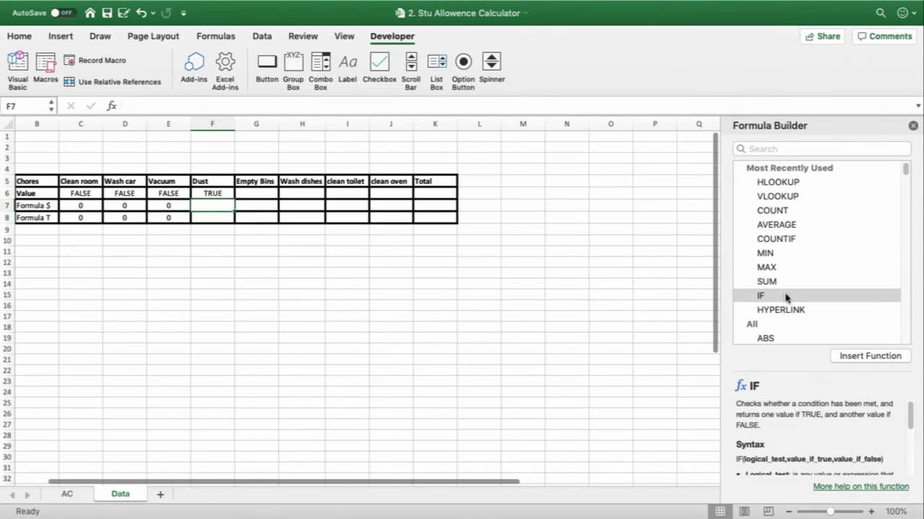
pyautogui.click(869, 356)
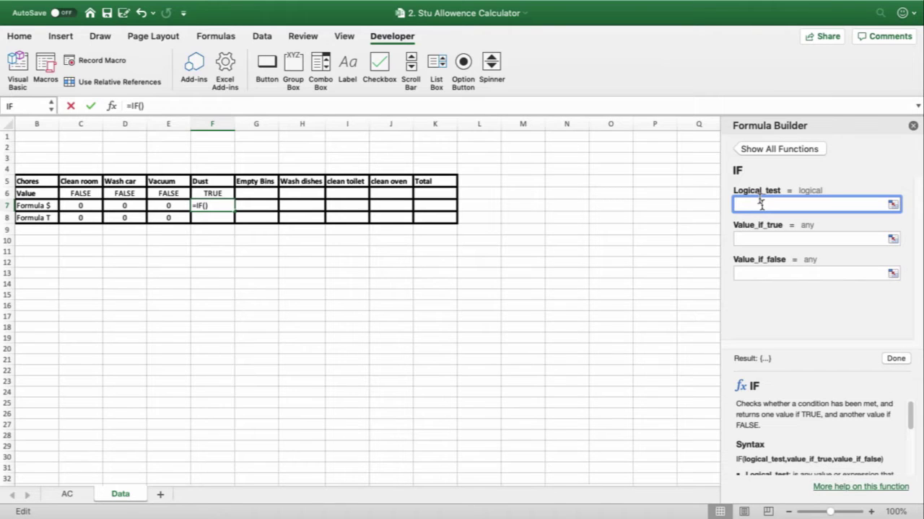
pyautogui.click(213, 193)
pyautogui.press('Tab')
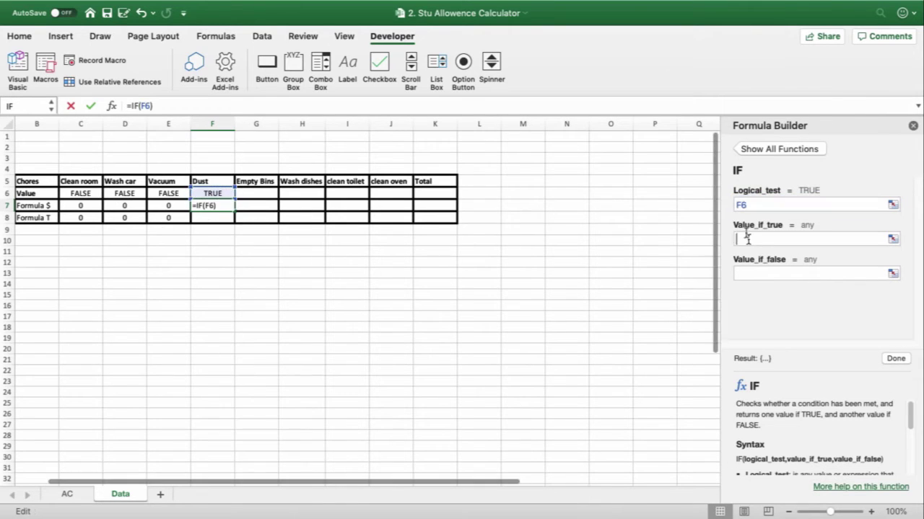
pyautogui.click(68, 494)
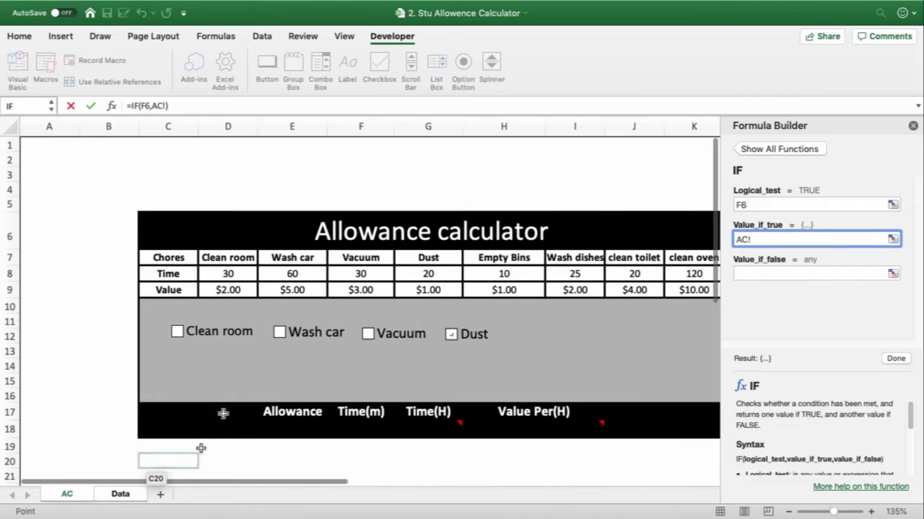
pyautogui.click(428, 289)
pyautogui.press('Tab')
pyautogui.write('0')
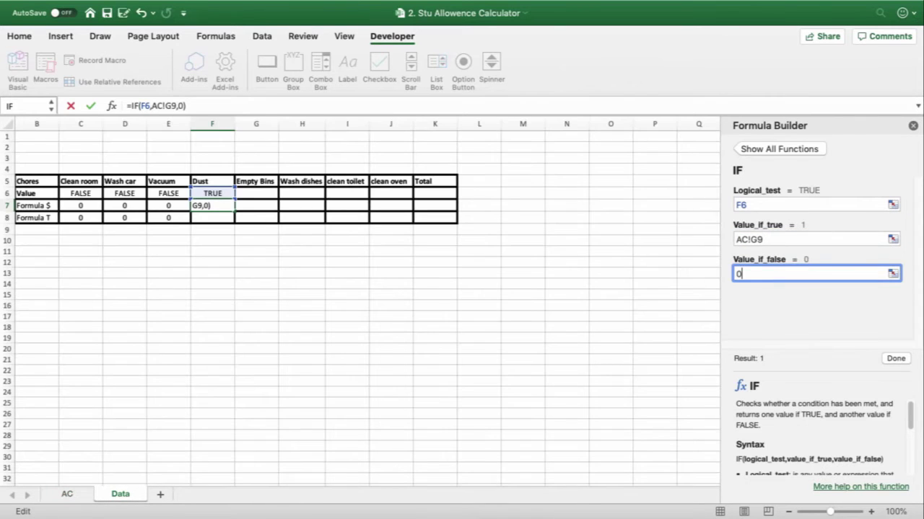
pyautogui.click(895, 359)
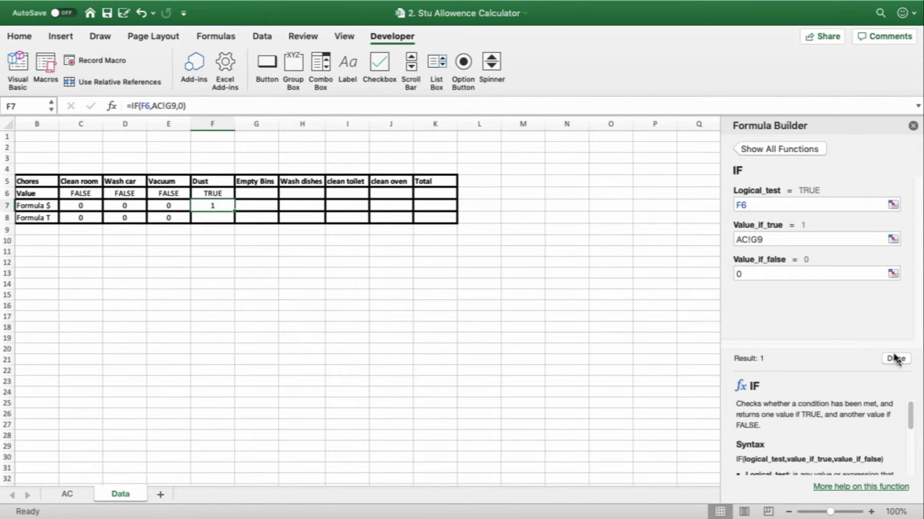
# Build an IF formula in F8 that tests F6 and returns the Dust time in AC!G8 if true, otherwise 0.
pyautogui.click(198, 218)
pyautogui.click(850, 357)
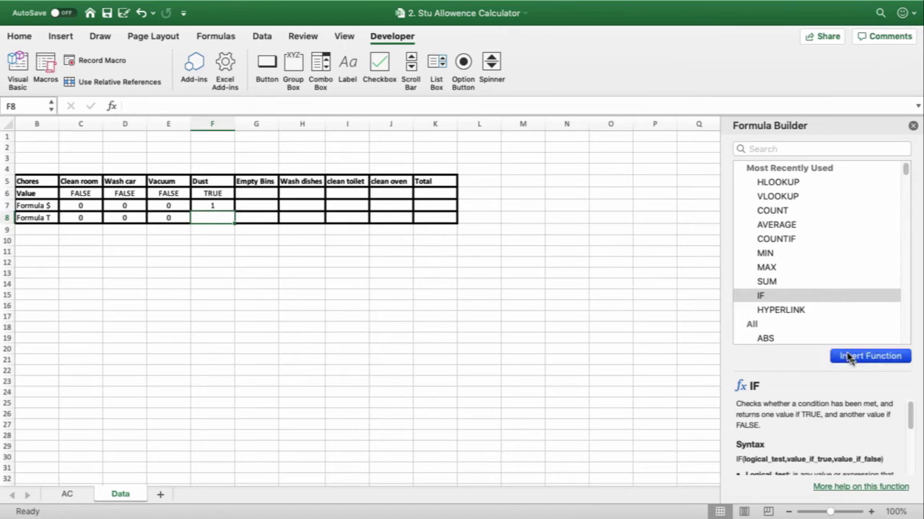
pyautogui.click(212, 193)
pyautogui.press('Tab')
pyautogui.click(67, 494)
pyautogui.click(410, 275)
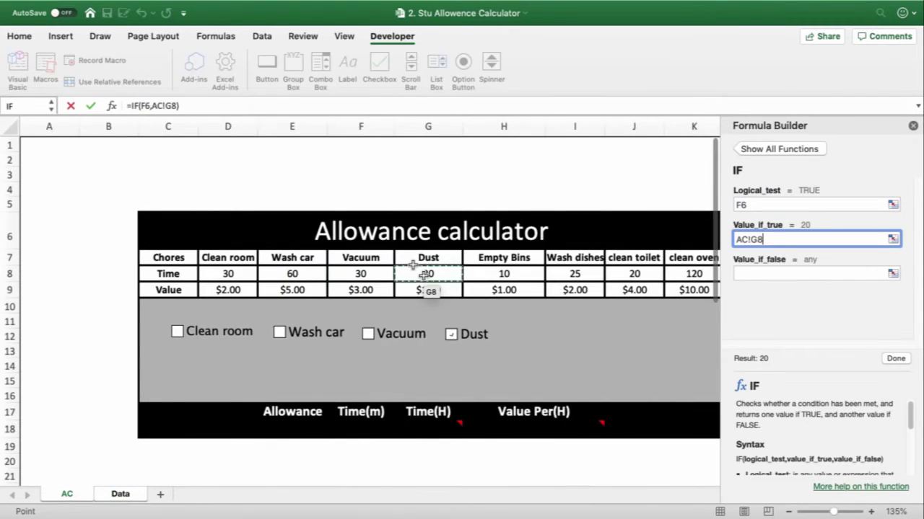
pyautogui.click(750, 275)
pyautogui.write('0')
pyautogui.click(895, 359)
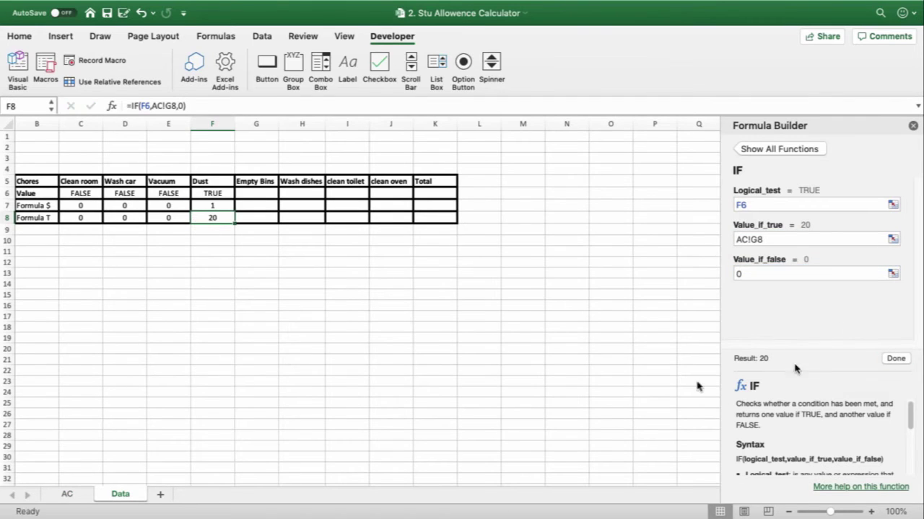
# Untick the Dust checkbox on the AC sheet and check both of its formula results on the Data sheet.
pyautogui.click(67, 494)
pyautogui.click(120, 495)
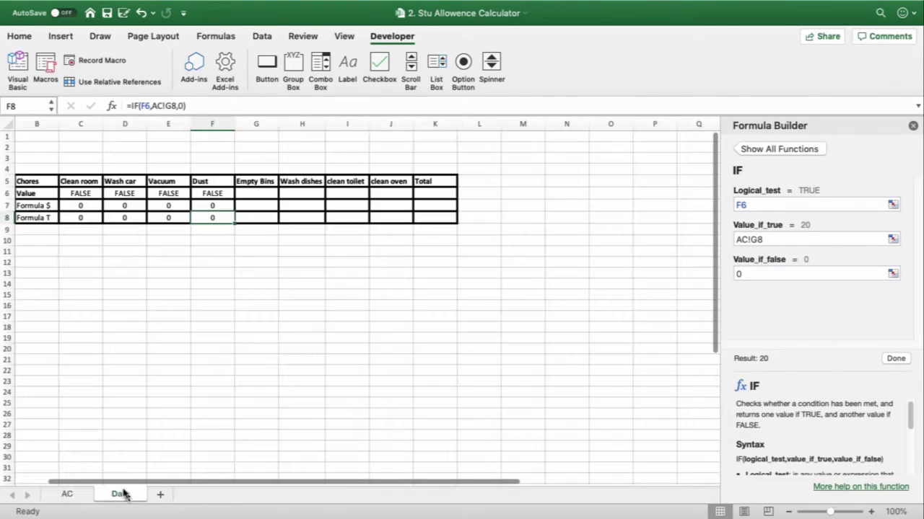
# Add a checkbox beside Dust on the AC sheet and label it Empty Bins.
pyautogui.click(67, 494)
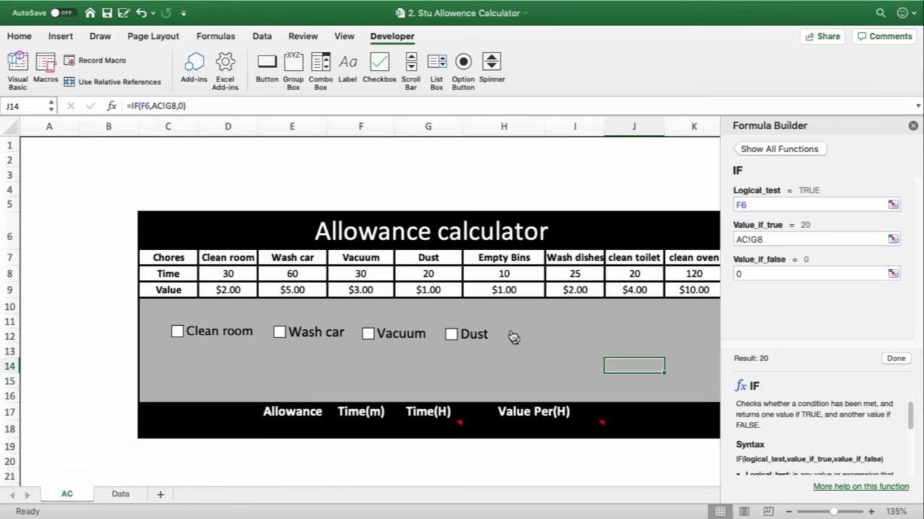
pyautogui.click(376, 65)
pyautogui.click(522, 331)
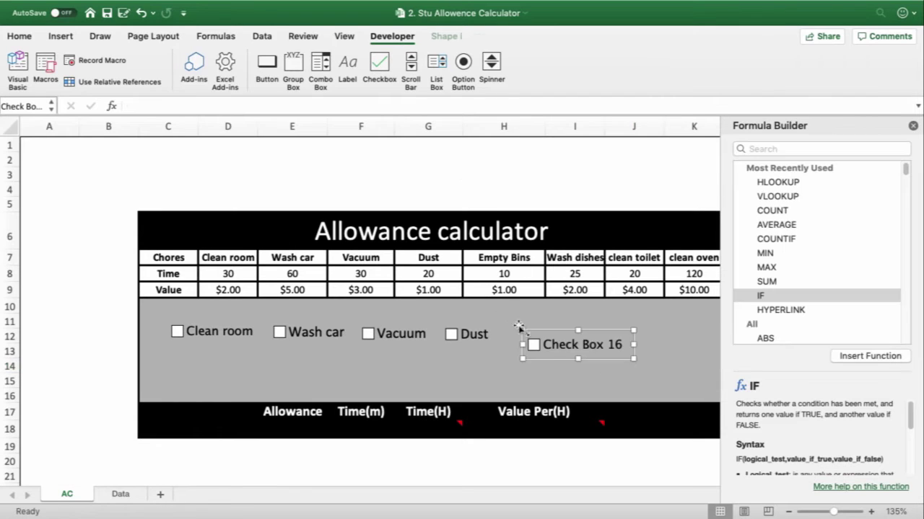
pyautogui.moveTo(546, 326); pyautogui.dragTo(522, 312)
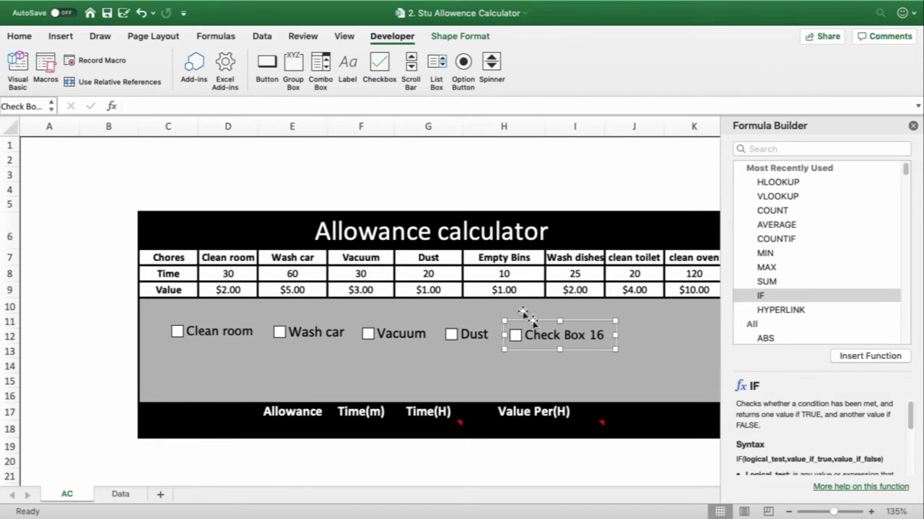
pyautogui.click(599, 330)
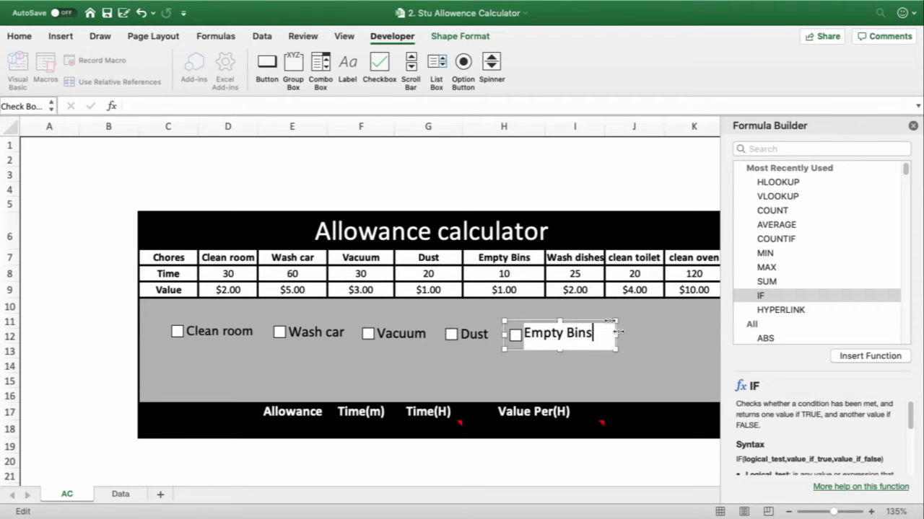
pyautogui.write('Empty Bins')
pyautogui.click(629, 381)
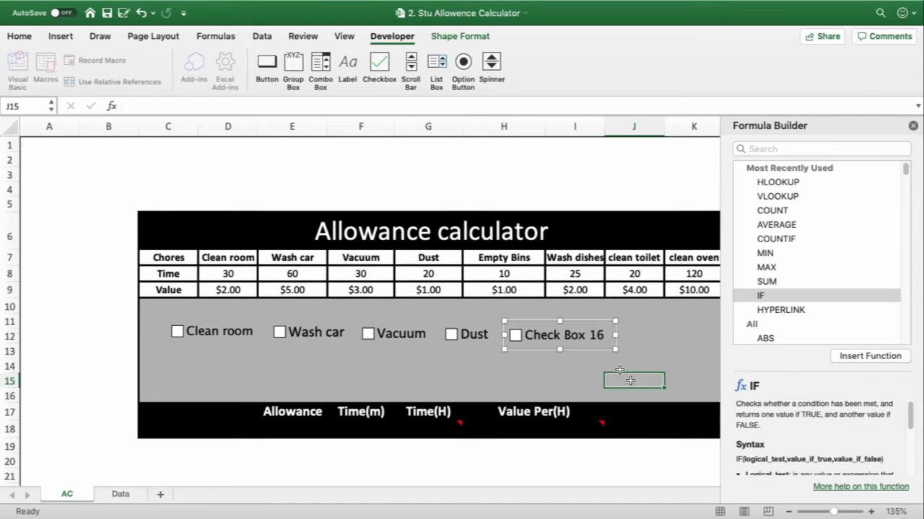
# Link the Empty Bins checkbox to cell Data!$G$6, then tick it and check the linked cell on the Data sheet.
pyautogui.rightClick(545, 335)
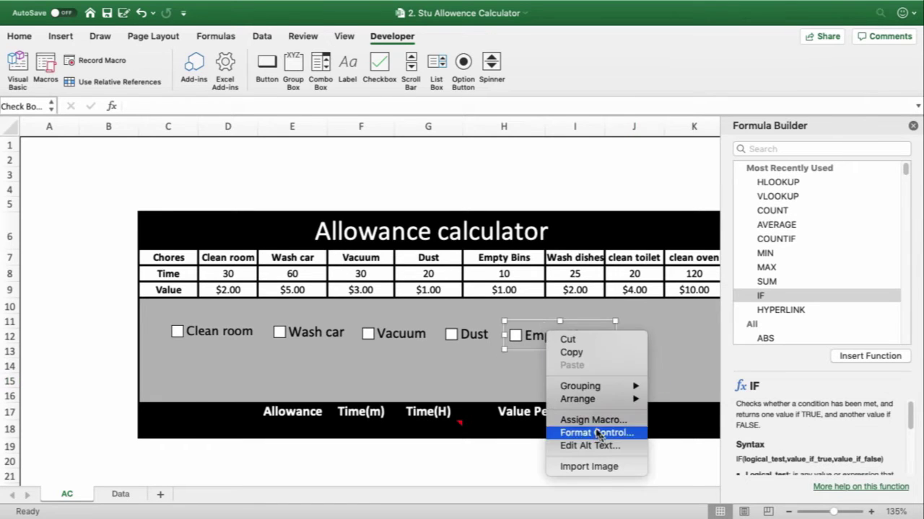
pyautogui.click(598, 433)
pyautogui.click(410, 157)
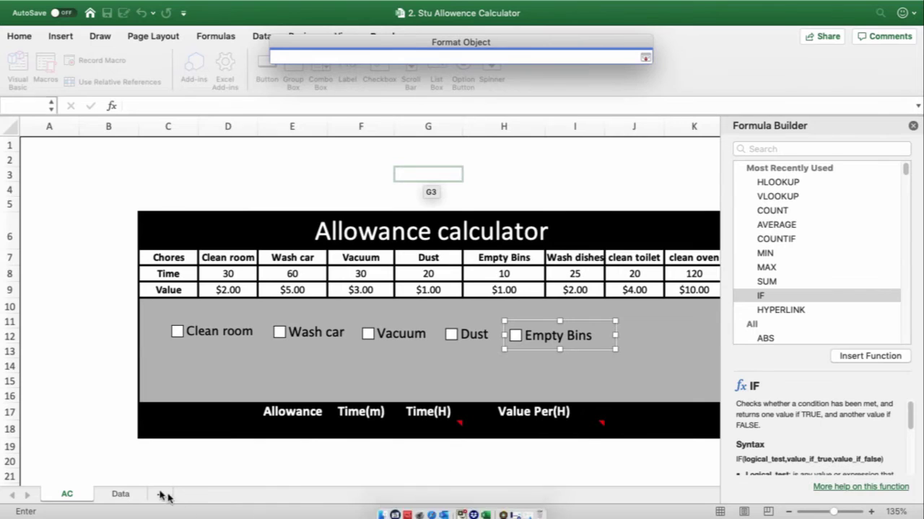
pyautogui.click(121, 494)
pyautogui.click(251, 191)
pyautogui.click(645, 57)
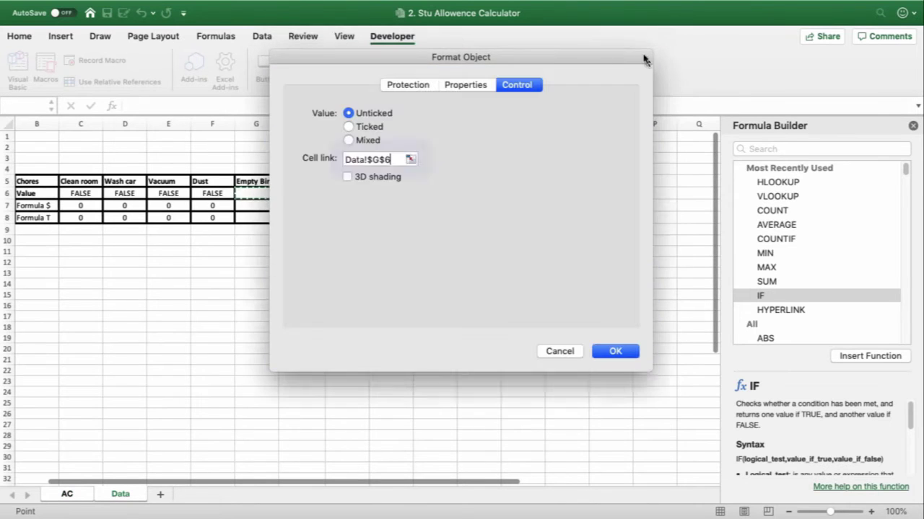
pyautogui.click(615, 351)
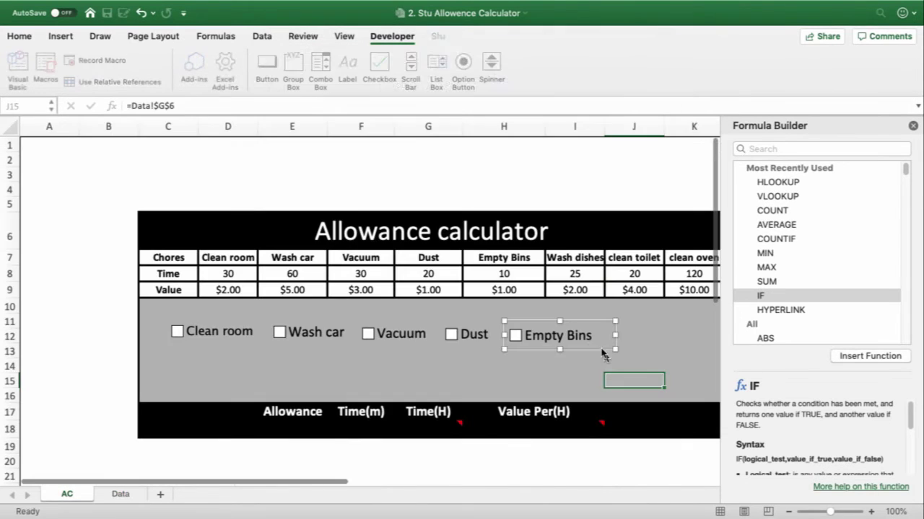
pyautogui.click(512, 335)
pyautogui.click(121, 494)
# Build an IF formula in Data!G7 that tests G6 and returns the Empty Bins value in AC!H9 if true, otherwise 0.
pyautogui.click(256, 206)
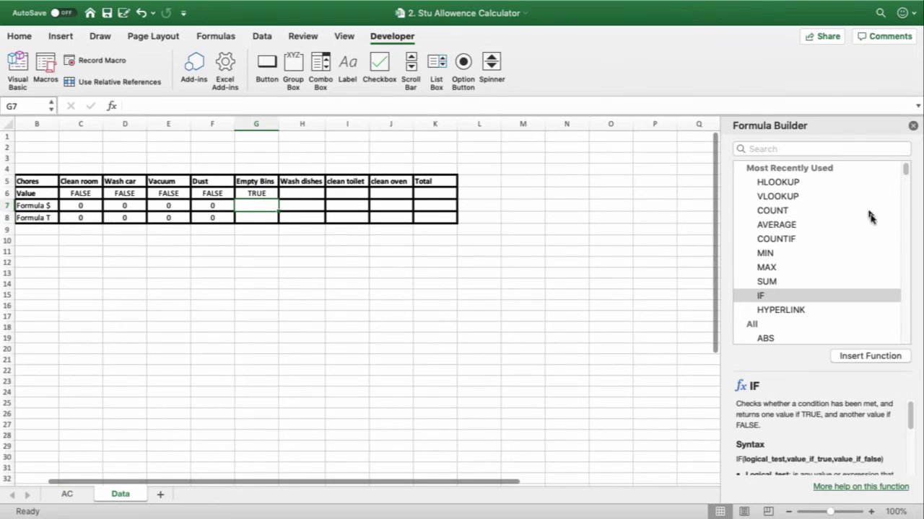
pyautogui.click(868, 355)
pyautogui.click(256, 193)
pyautogui.click(751, 238)
pyautogui.click(67, 494)
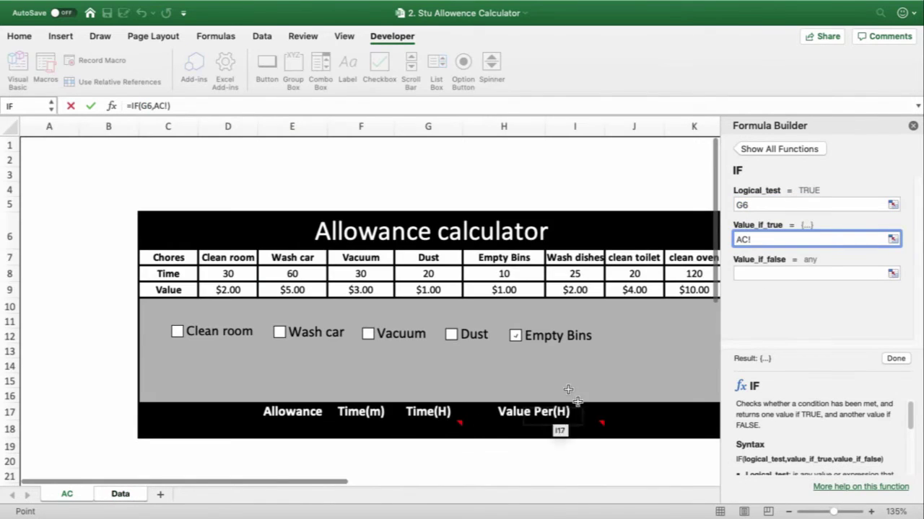
pyautogui.click(505, 289)
pyautogui.click(771, 274)
pyautogui.write('0')
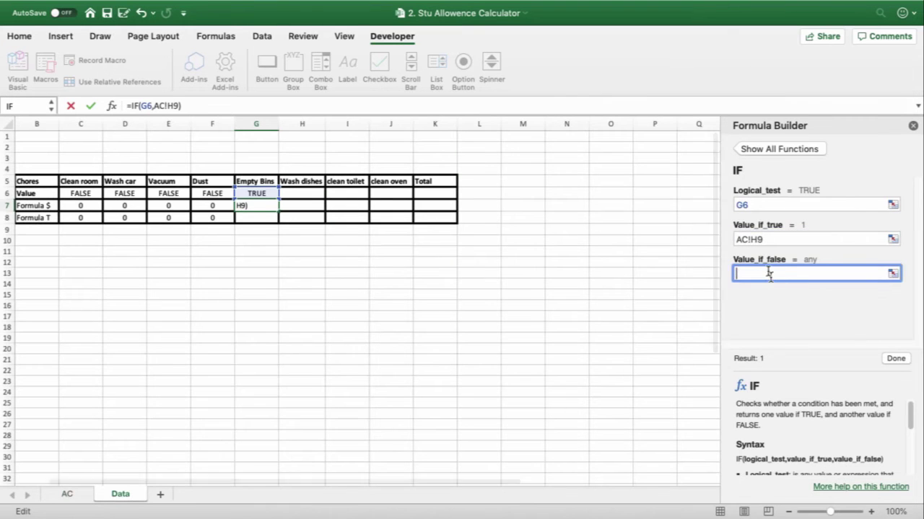
pyautogui.click(894, 359)
# Build an IF formula in G8 that tests G6 and returns the Empty Bins time in AC!H8 if true, otherwise 0.
pyautogui.click(256, 217)
pyautogui.click(829, 283)
pyautogui.click(860, 361)
pyautogui.click(256, 194)
pyautogui.click(751, 239)
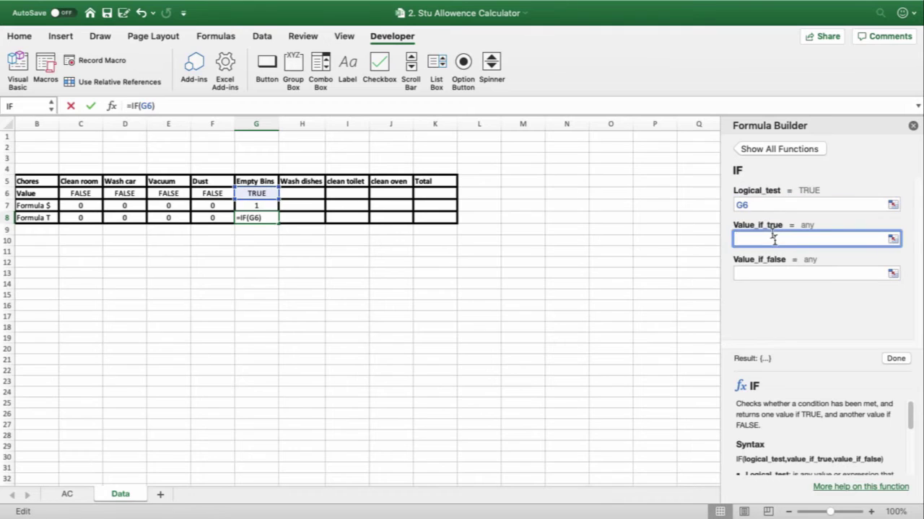
pyautogui.click(66, 494)
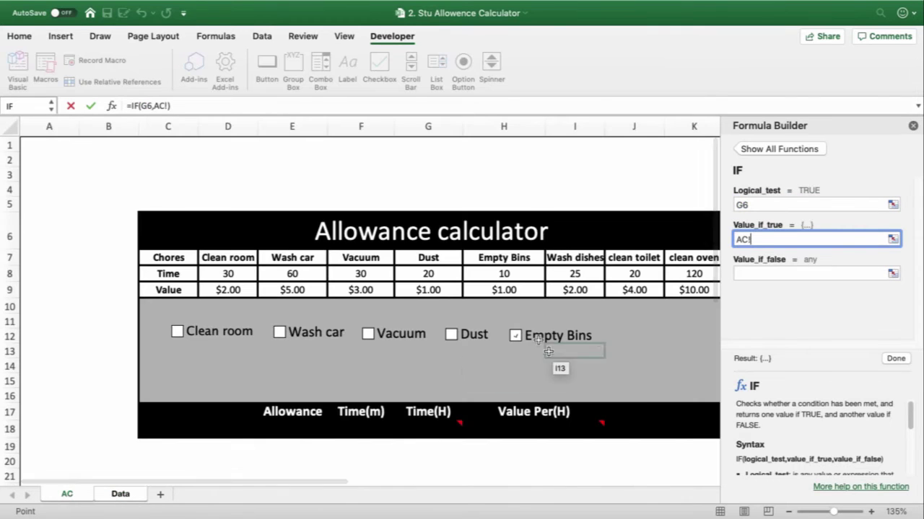
pyautogui.click(507, 275)
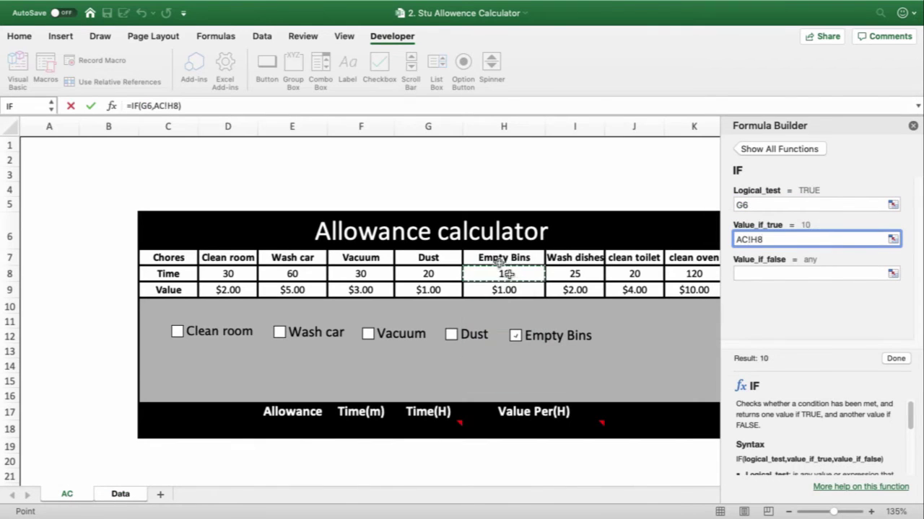
pyautogui.click(743, 273)
pyautogui.write('0')
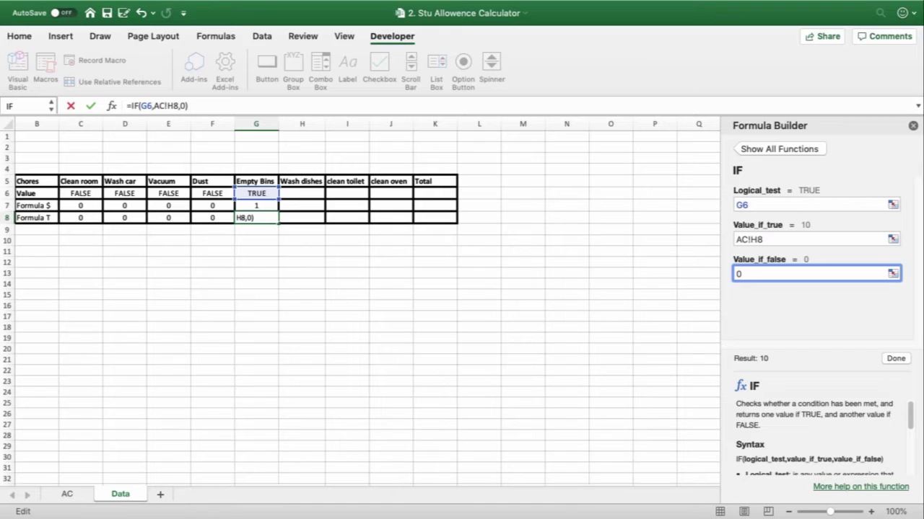
pyautogui.click(893, 359)
# Untick the Empty Bins checkbox on the AC sheet and check both of its formula results on the Data sheet.
pyautogui.click(66, 494)
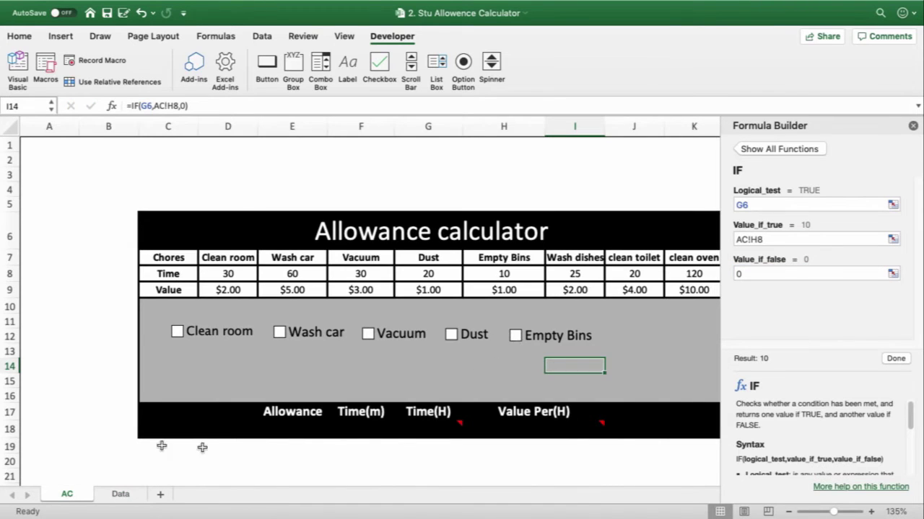
pyautogui.click(121, 494)
pyautogui.click(66, 494)
# Add a checkbox beside Empty Bins on the AC sheet and label it Clean toilet.
pyautogui.click(375, 64)
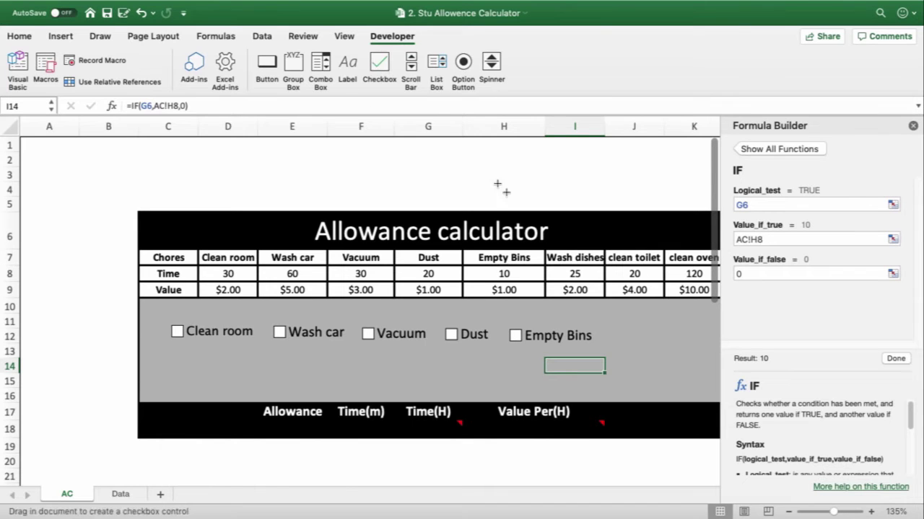
pyautogui.click(617, 330)
pyautogui.moveTo(631, 328); pyautogui.dragTo(625, 315)
pyautogui.click(650, 336)
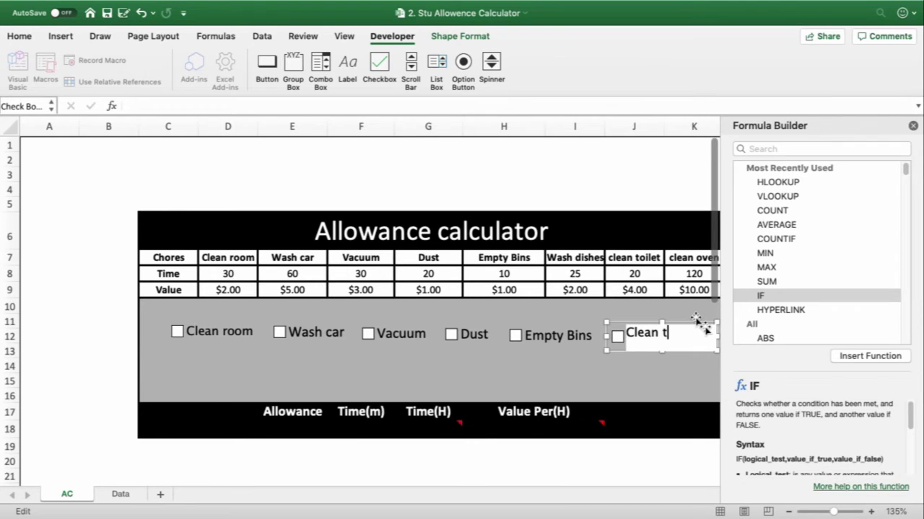
pyautogui.click(672, 366)
# Change the Empty Bins checkbox label to Empty bins with a lowercase b.
pyautogui.rightClick(557, 329)
pyautogui.click(570, 331)
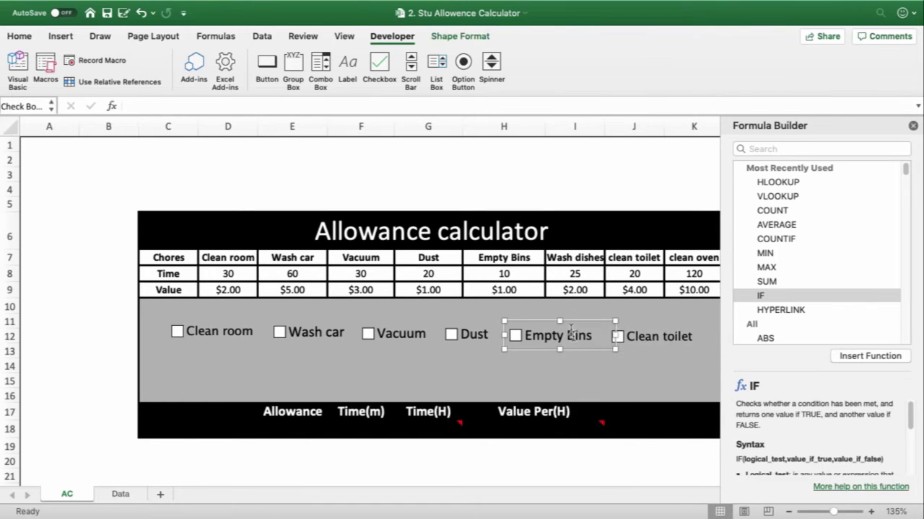
pyautogui.click(570, 330)
pyautogui.click(598, 374)
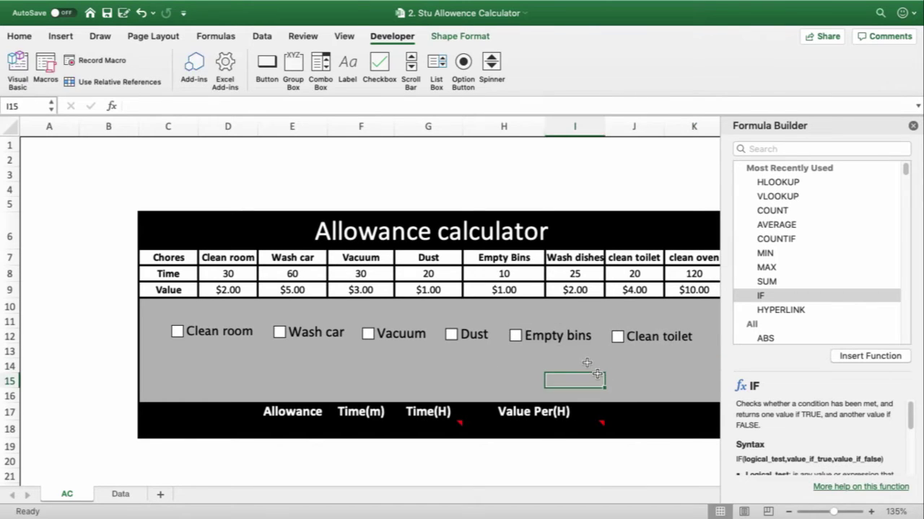
# Link the Clean toilet checkbox to cell Data!$I$6 and move it below the Wash car checkbox.
pyautogui.rightClick(652, 336)
pyautogui.click(701, 431)
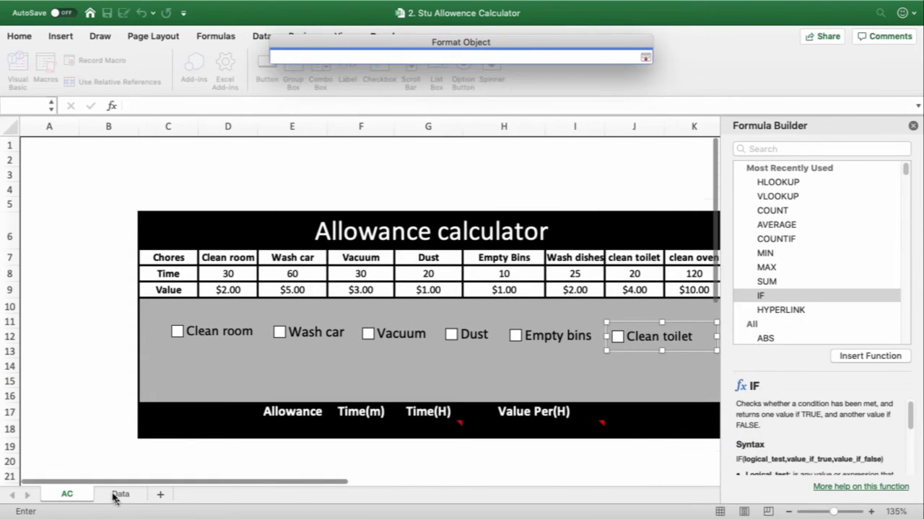
pyautogui.click(118, 495)
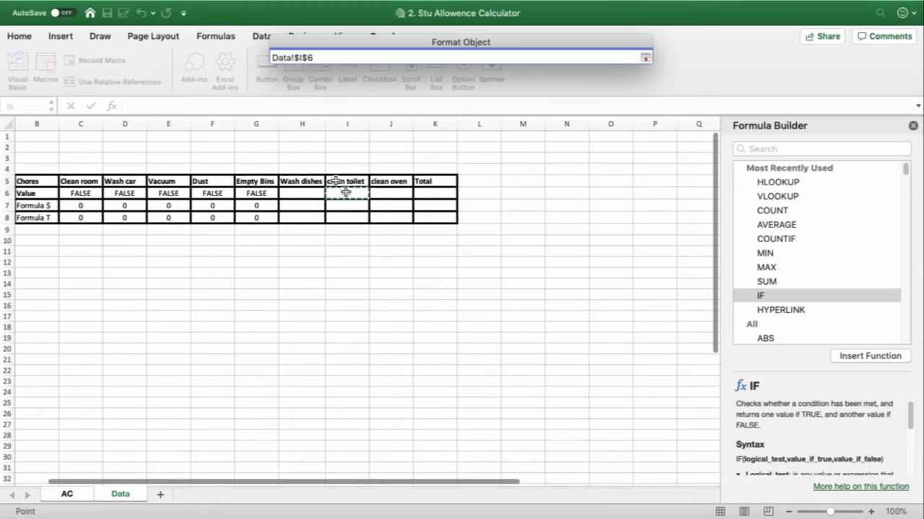
pyautogui.click(644, 57)
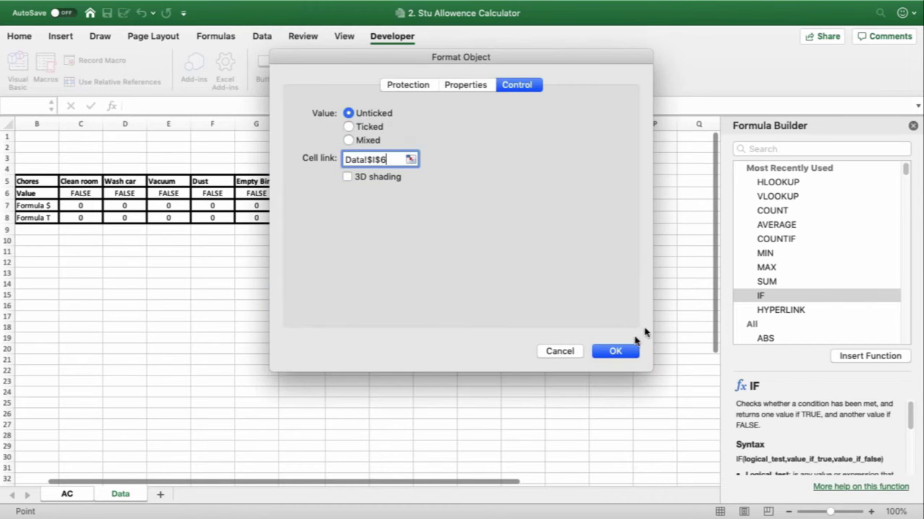
pyautogui.click(620, 352)
pyautogui.moveTo(633, 317); pyautogui.dragTo(360, 348)
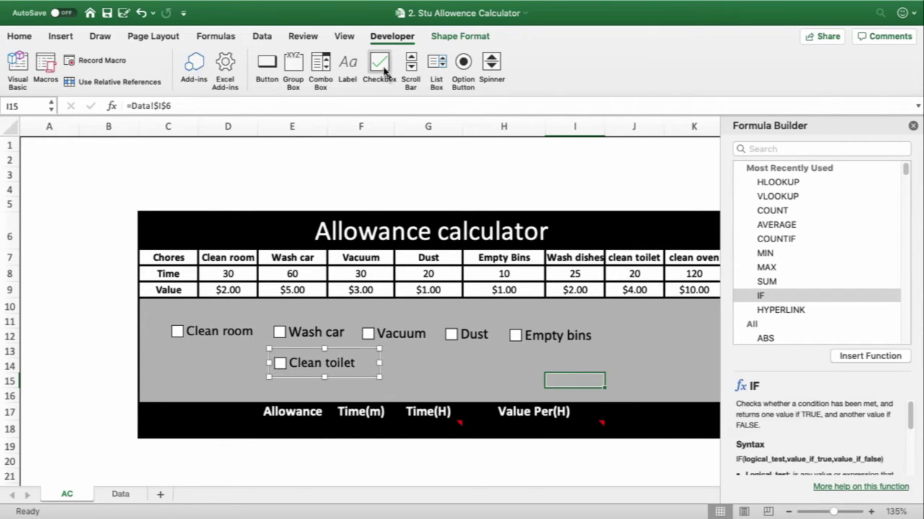
# Add a checkbox labelled Wash dishes and place it below Clean room, in line with Clean toilet.
pyautogui.click(175, 360)
pyautogui.click(268, 372)
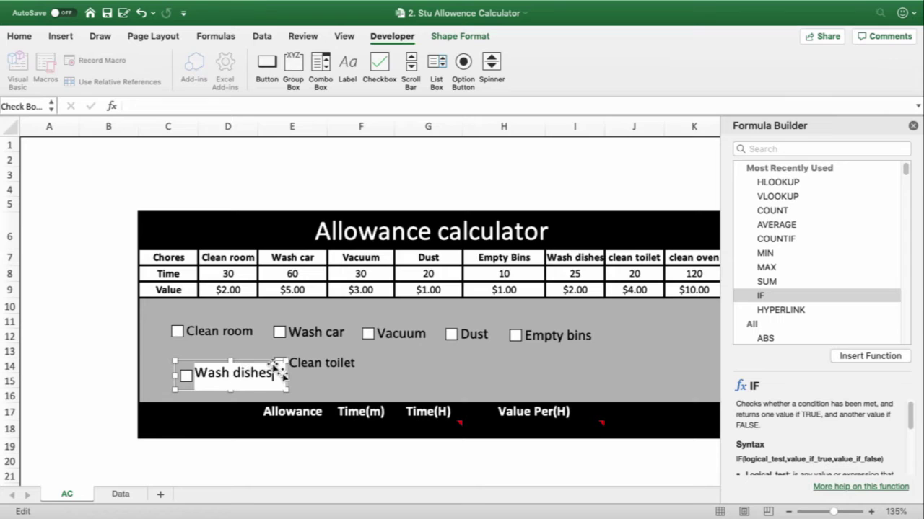
pyautogui.click(404, 375)
pyautogui.moveTo(243, 354)
pyautogui.mouseDown()
pyautogui.moveTo(249, 347)
pyautogui.moveTo(234, 351)
pyautogui.mouseUp()
pyautogui.click(504, 380)
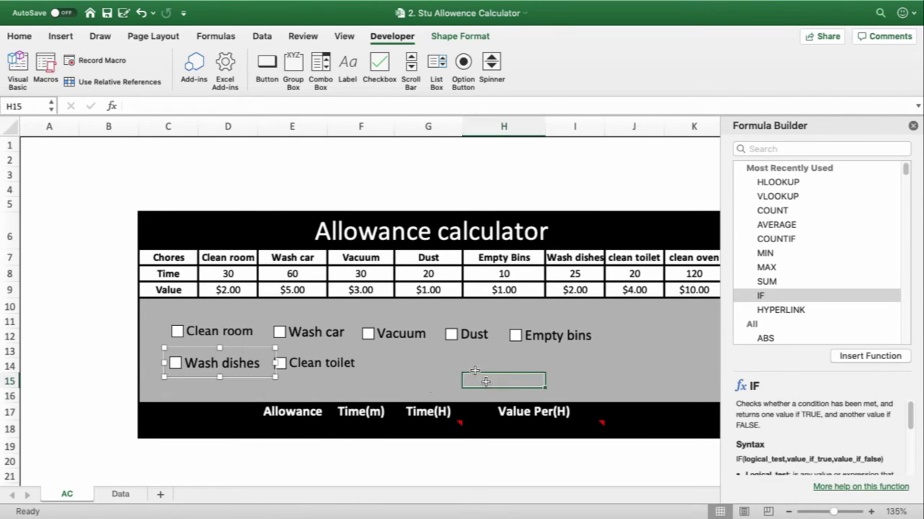
# Link the Wash dishes checkbox to cell Data!$H$6.
pyautogui.rightClick(253, 367)
pyautogui.click(296, 425)
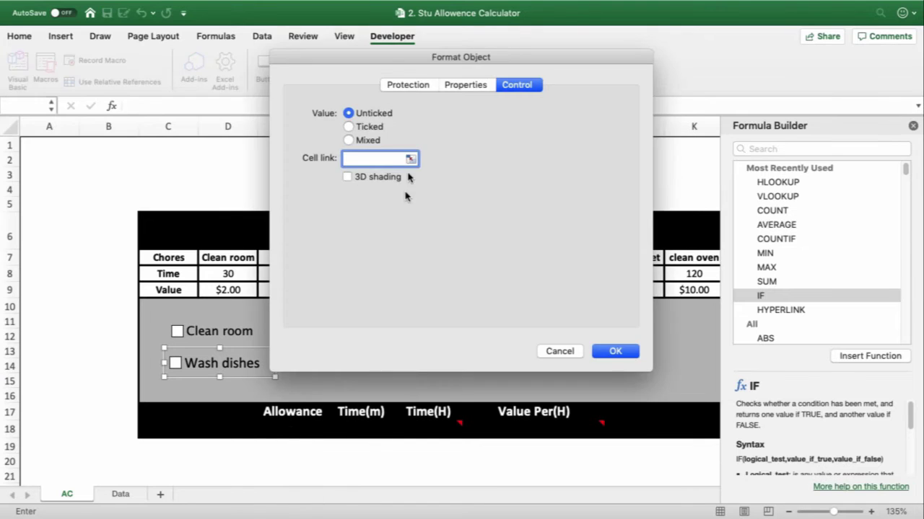
pyautogui.click(411, 157)
pyautogui.click(121, 495)
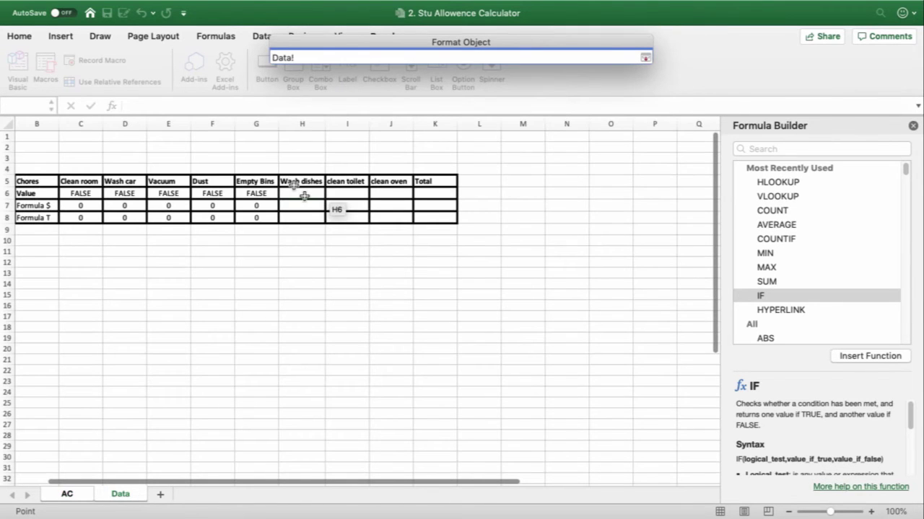
pyautogui.click(646, 57)
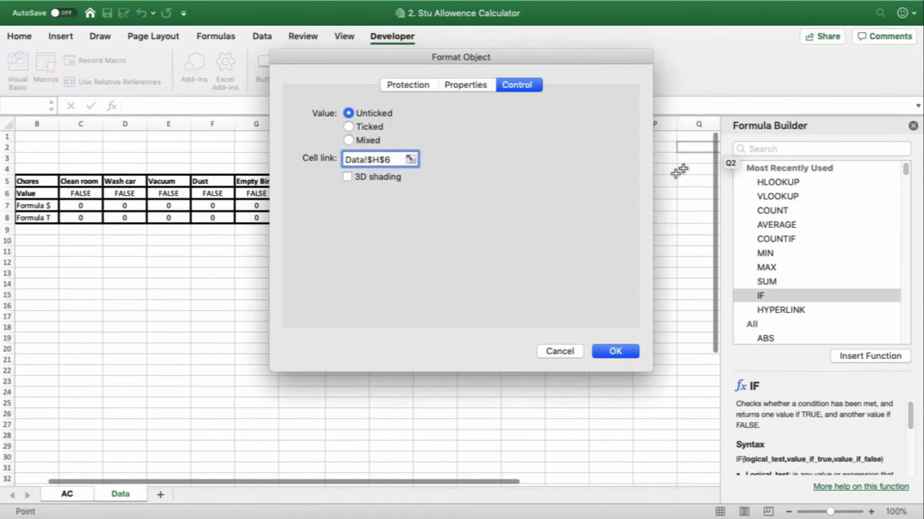
pyautogui.click(616, 352)
pyautogui.click(289, 393)
# Toggle the Wash dishes checkbox on the AC sheet while checking its linked cell on the Data sheet, leaving it ticked.
pyautogui.click(175, 363)
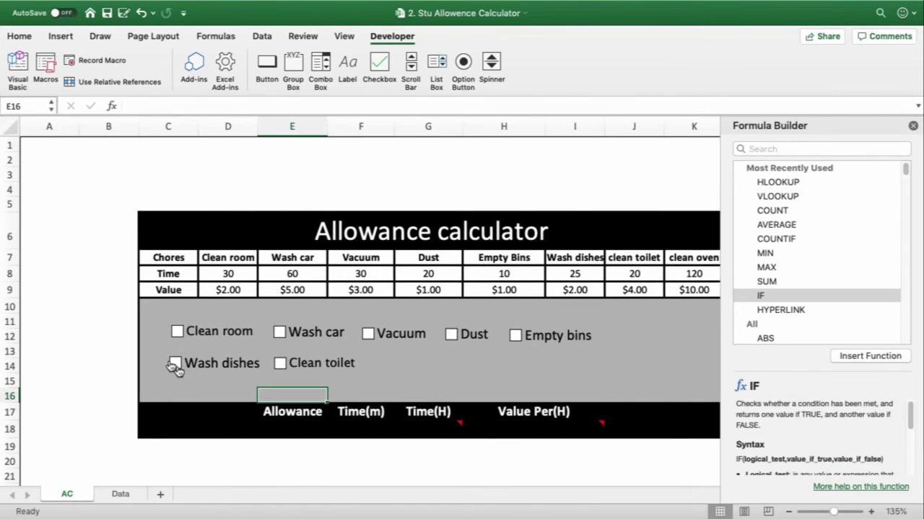
pyautogui.click(119, 495)
pyautogui.click(66, 495)
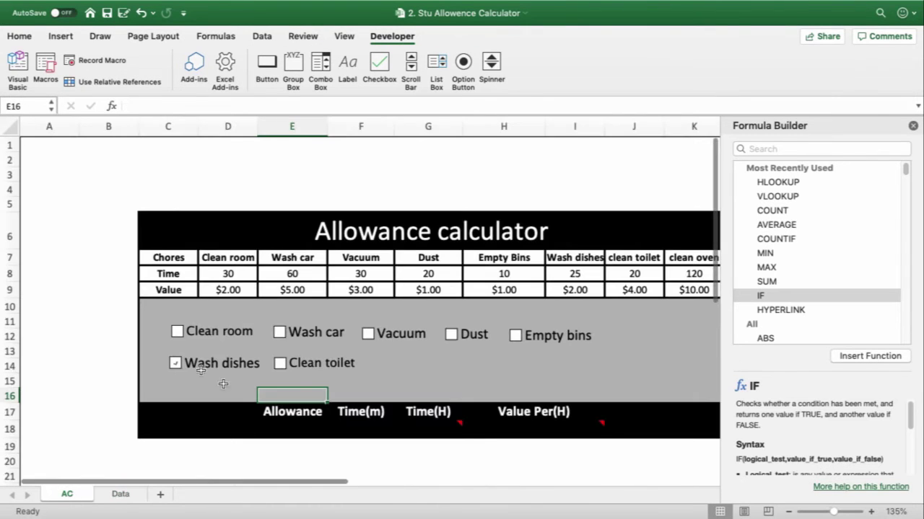
pyautogui.click(176, 363)
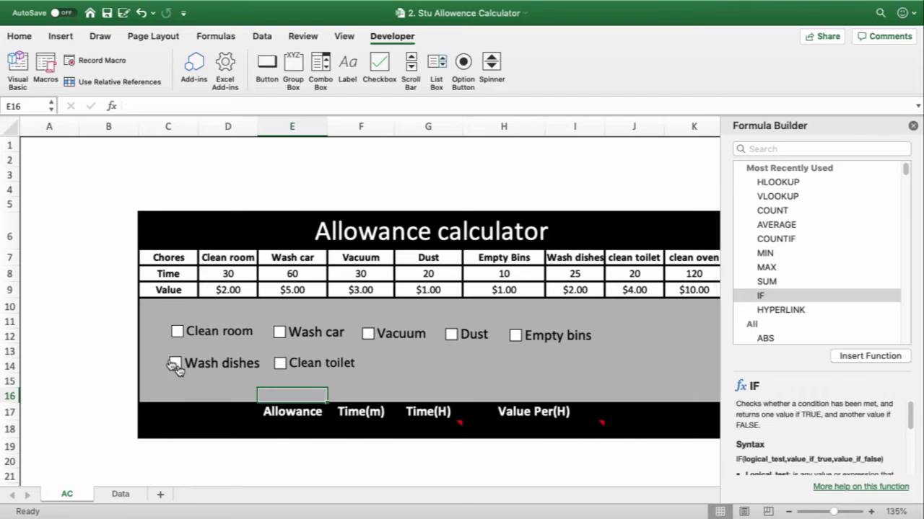
pyautogui.click(119, 495)
# Enter =IF(H6,AC!I9,0) in cell H7 of the Data sheet to return the Wash dishes value.
pyautogui.click(310, 206)
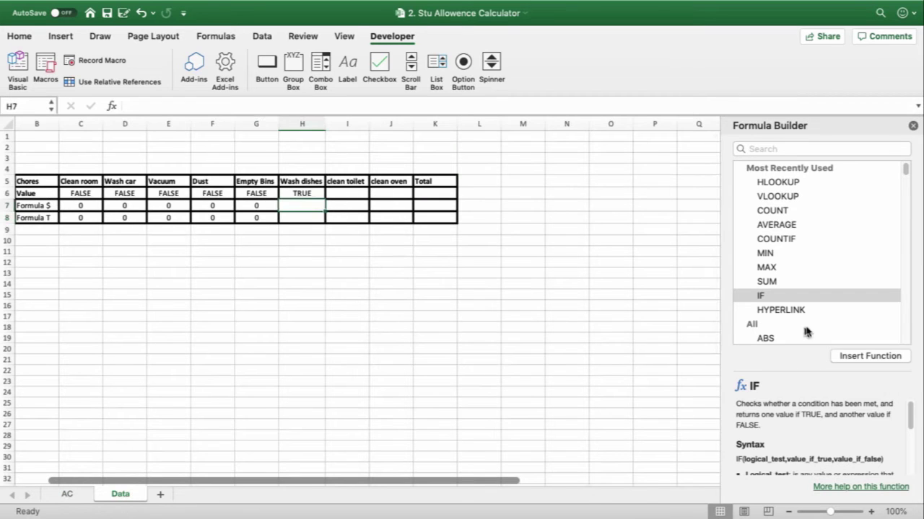
pyautogui.click(855, 355)
pyautogui.click(306, 192)
pyautogui.click(786, 239)
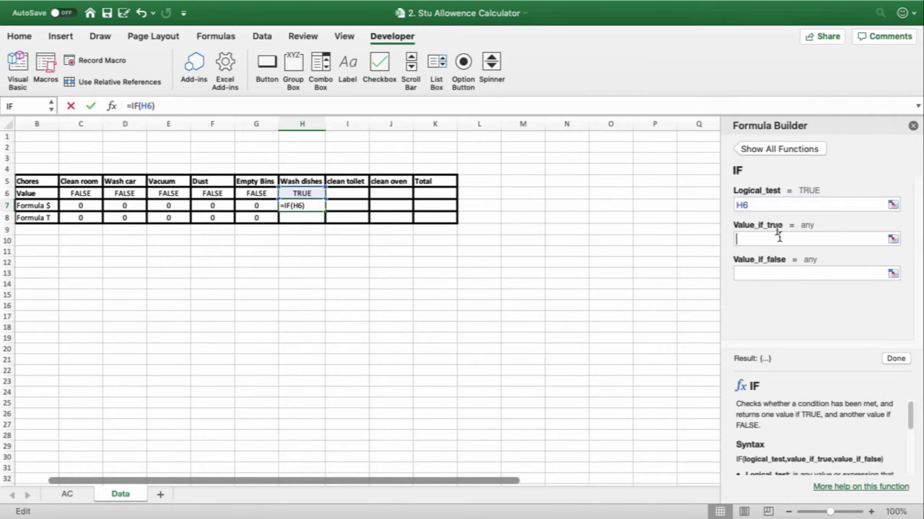
pyautogui.click(69, 494)
pyautogui.click(575, 289)
pyautogui.click(745, 272)
pyautogui.write('0')
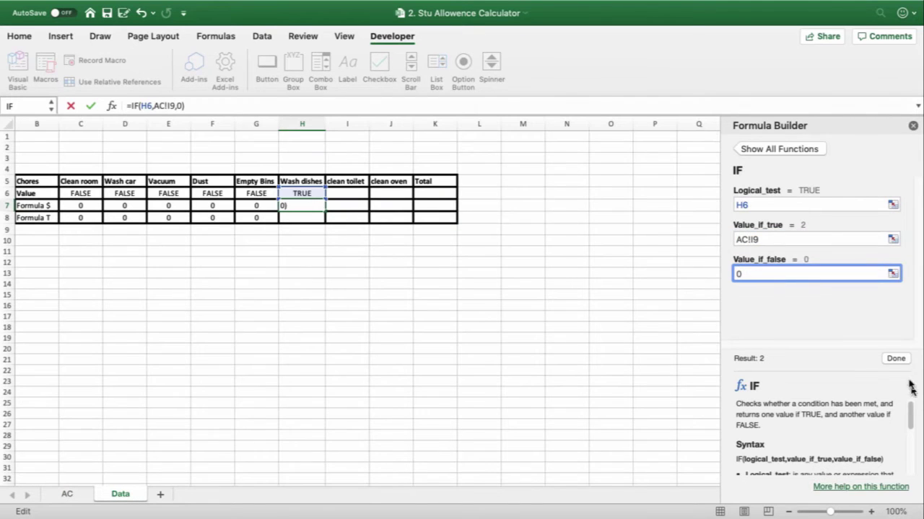
pyautogui.click(895, 358)
# Enter =IF(H6,AC!I8,0) in cell H8 of the Data sheet to return the Wash dishes time.
pyautogui.click(302, 217)
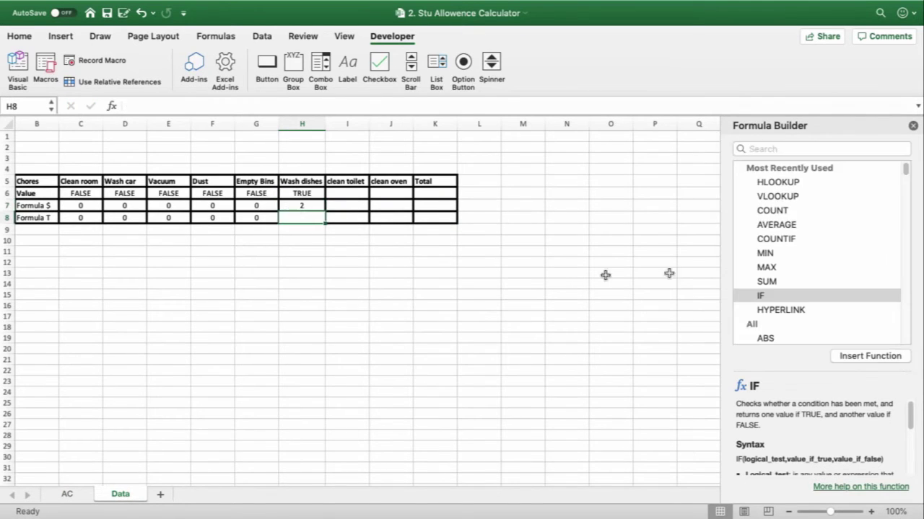
pyautogui.click(821, 354)
pyautogui.click(302, 194)
pyautogui.click(750, 238)
pyautogui.click(67, 495)
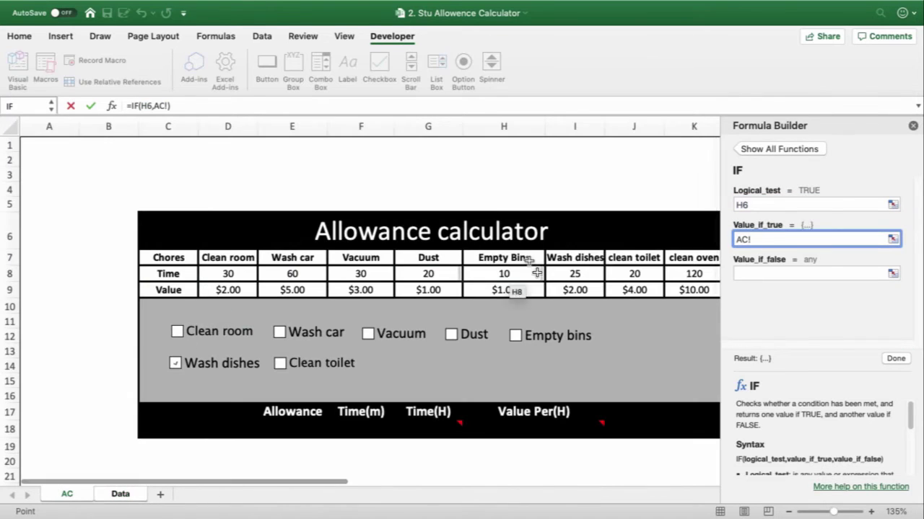
pyautogui.click(574, 274)
pyautogui.click(744, 273)
pyautogui.write('0')
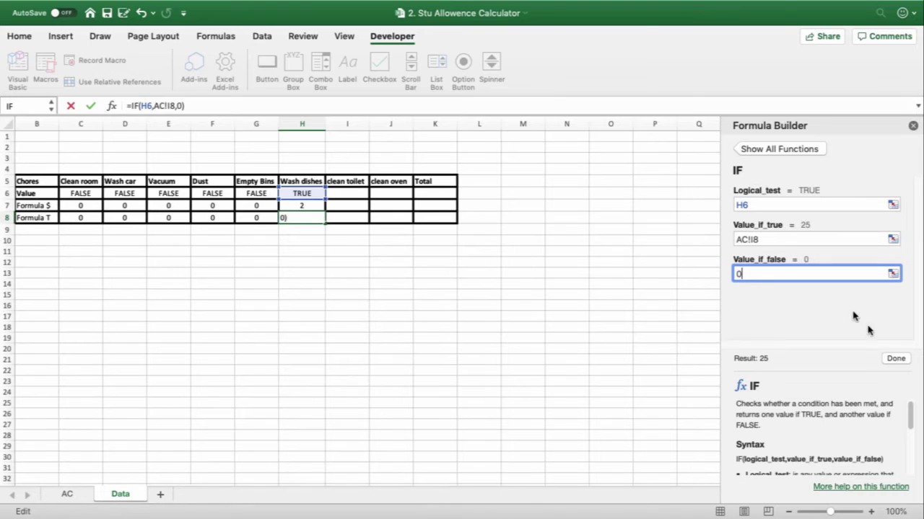
pyautogui.click(894, 359)
# Untick Wash dishes and tick Clean toilet on the AC sheet, checking their linked cells on the Data sheet.
pyautogui.click(66, 495)
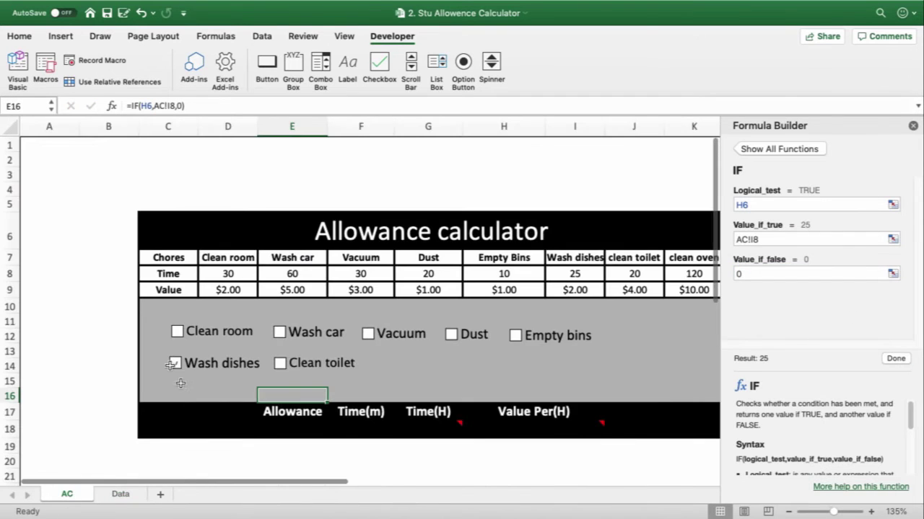
pyautogui.click(126, 495)
pyautogui.click(87, 494)
pyautogui.click(124, 494)
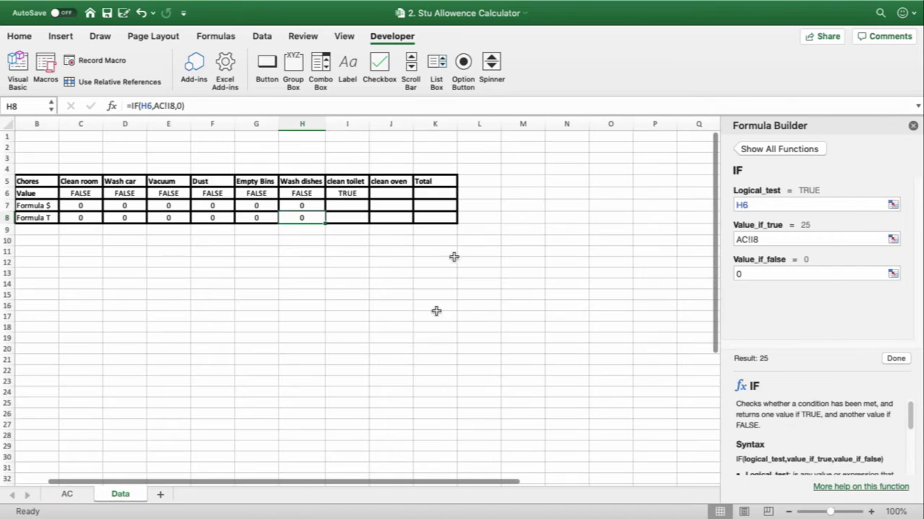
# Enter =IF(I6,AC!J9,0) in cell I7 of the Data sheet to return the Clean toilet value.
pyautogui.click(334, 206)
pyautogui.click(851, 356)
pyautogui.click(353, 193)
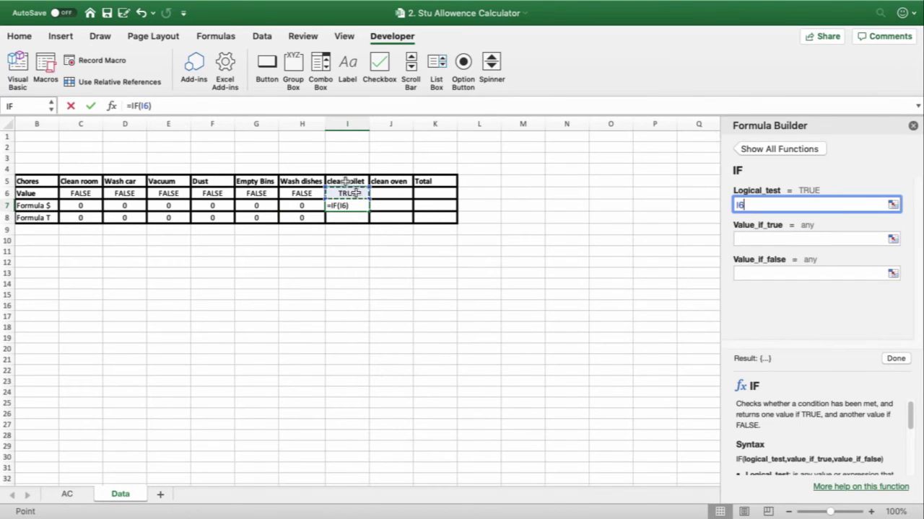
pyautogui.click(766, 240)
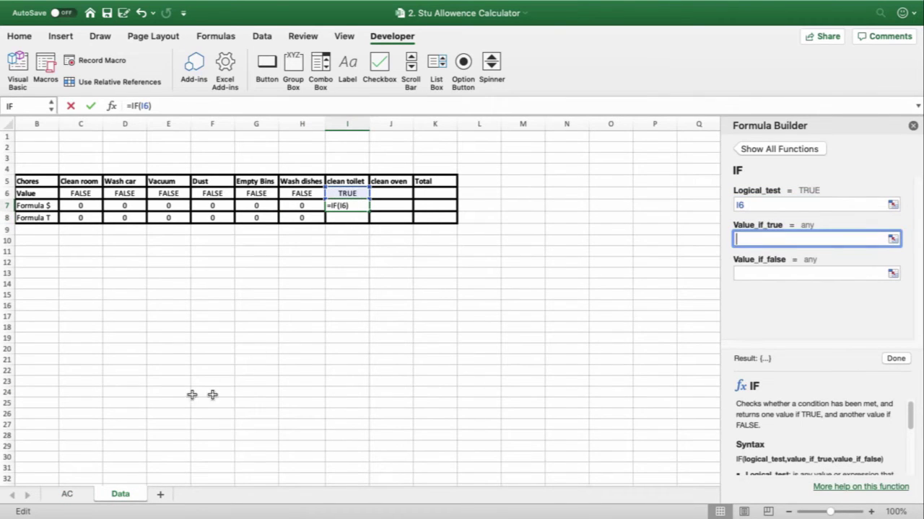
pyautogui.click(67, 494)
pyautogui.click(634, 289)
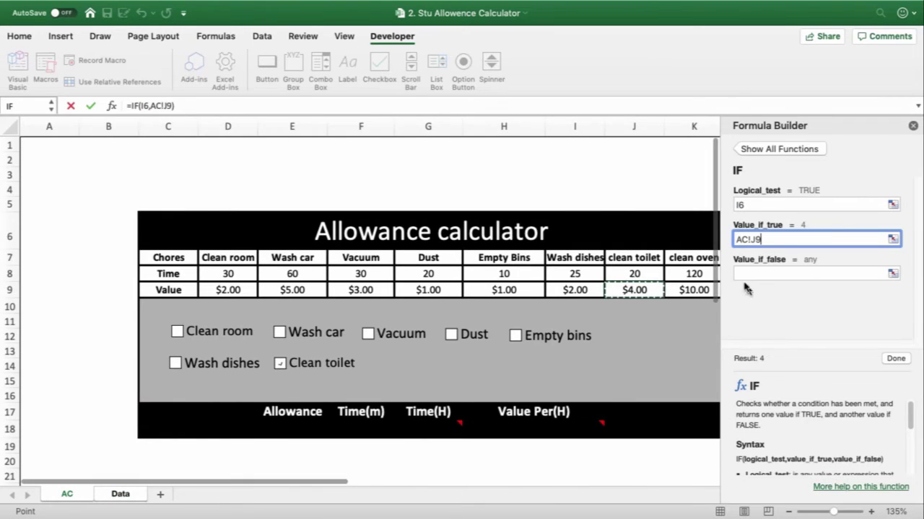
pyautogui.click(750, 274)
pyautogui.write('0')
pyautogui.click(894, 359)
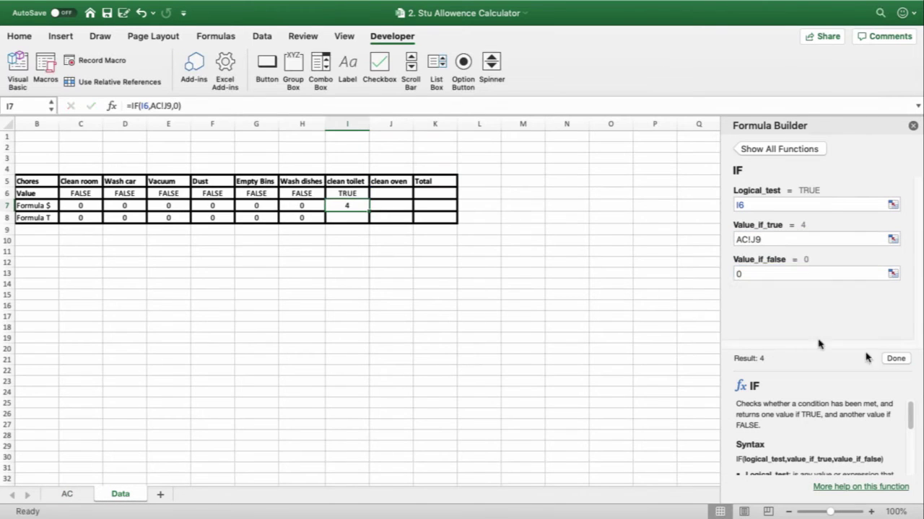
# Enter =IF(I6,AC!J8,0) in cell I8 of the Data sheet to return the Clean toilet time.
pyautogui.click(349, 217)
pyautogui.click(871, 356)
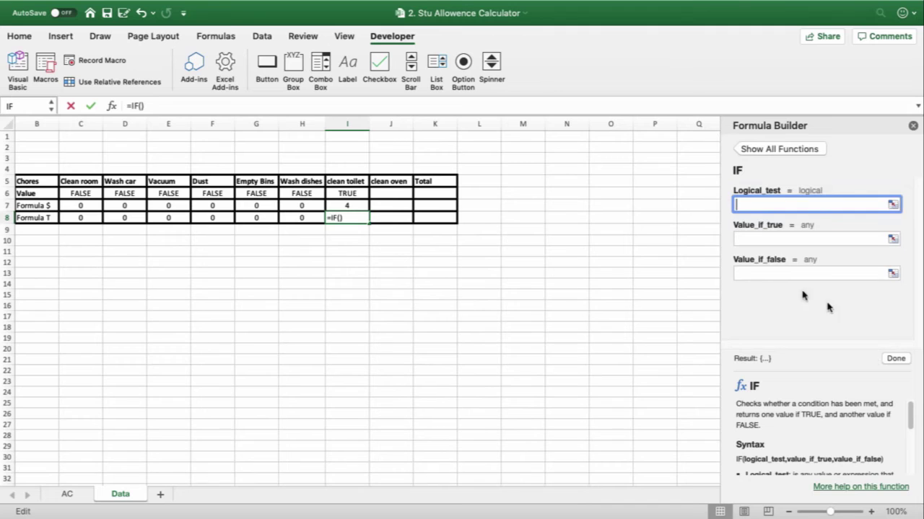
pyautogui.click(349, 193)
pyautogui.click(771, 240)
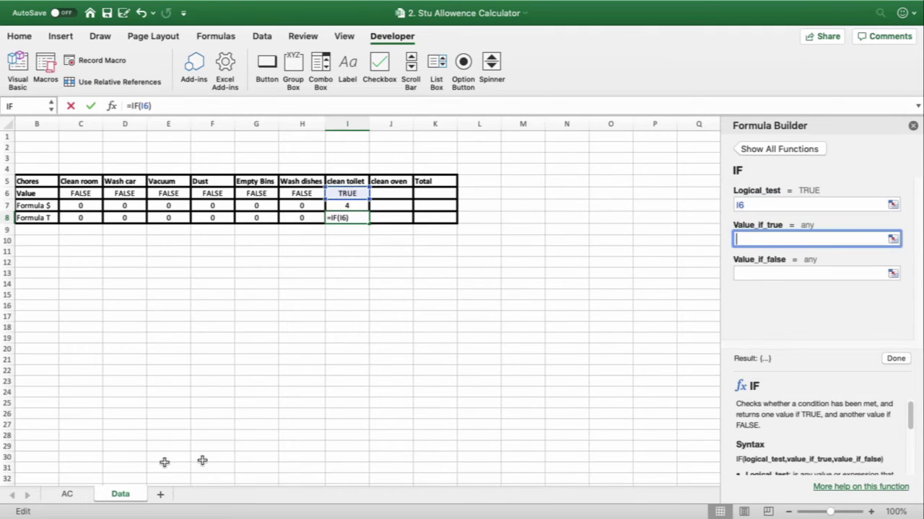
pyautogui.click(66, 494)
pyautogui.click(633, 273)
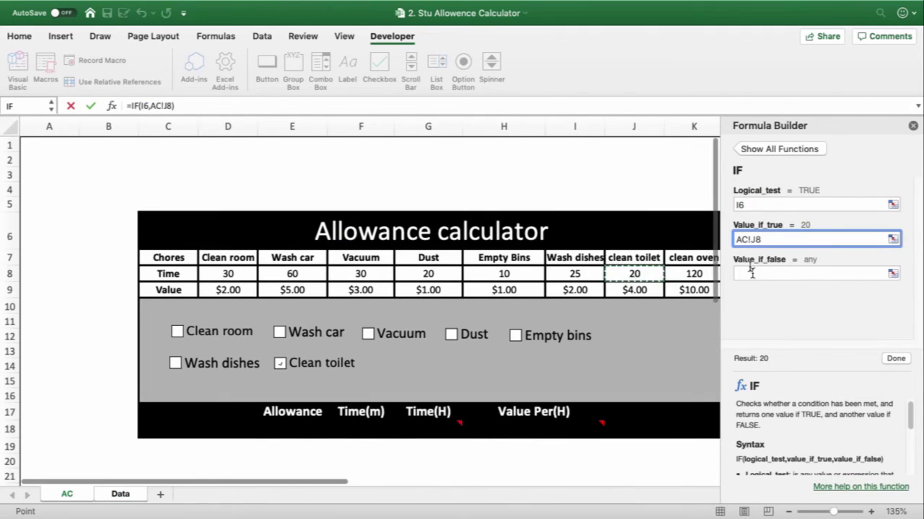
pyautogui.click(750, 273)
pyautogui.write('0')
pyautogui.click(894, 358)
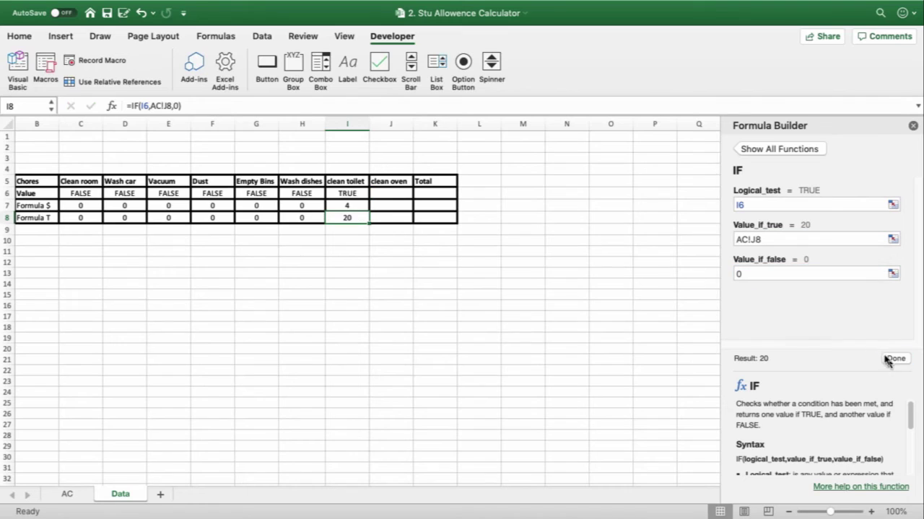
# Add a checkbox labelled Clean oven beside Clean toilet on the AC sheet, and untick Clean toilet.
pyautogui.click(67, 494)
pyautogui.click(379, 66)
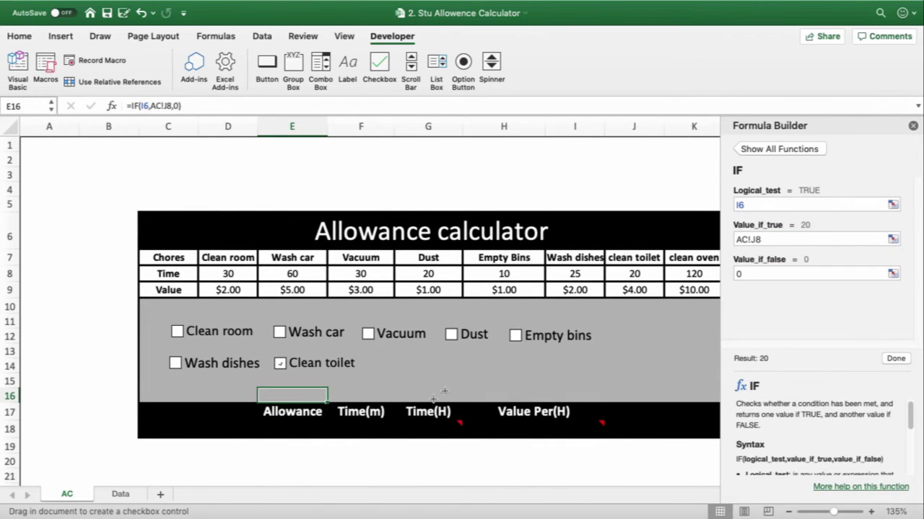
pyautogui.click(389, 350)
pyautogui.moveTo(500, 365); pyautogui.dragTo(474, 359)
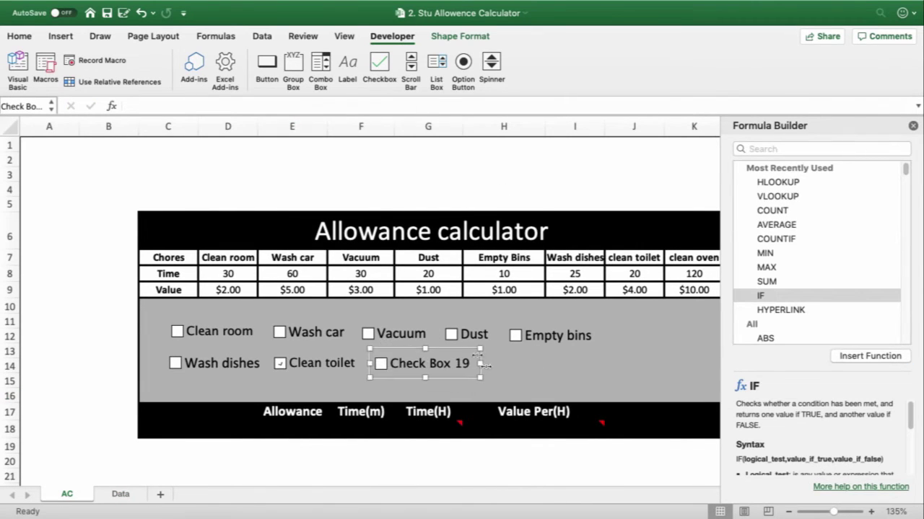
pyautogui.click(467, 359)
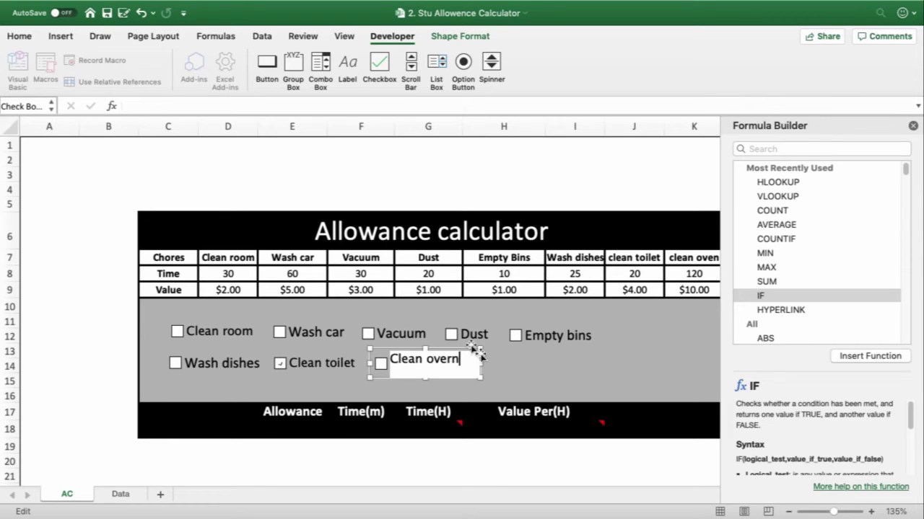
pyautogui.click(520, 355)
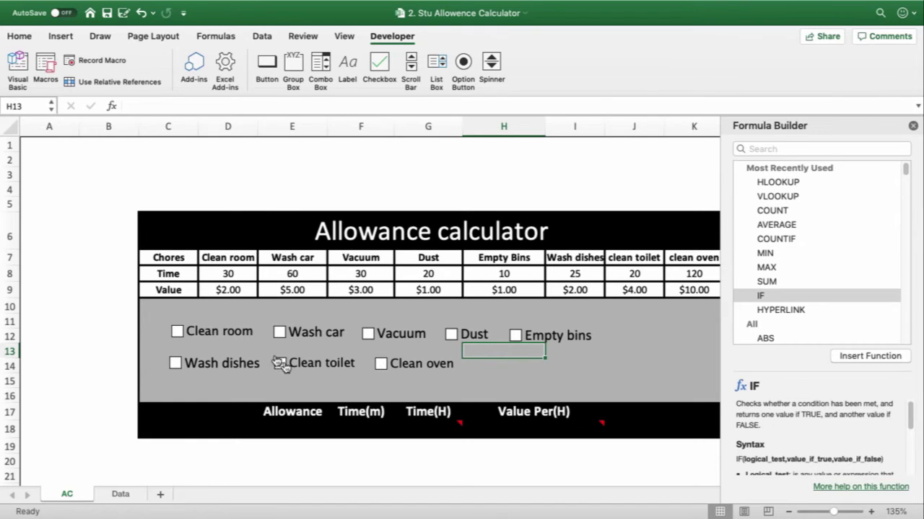
# Link the Clean oven checkbox to cell Data!$J$6 and tick it.
pyautogui.rightClick(415, 365)
pyautogui.click(452, 425)
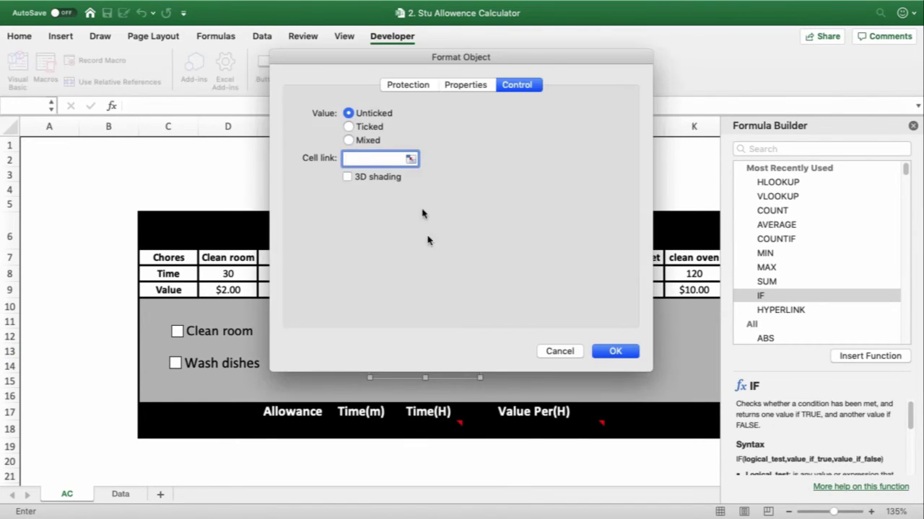
pyautogui.click(124, 494)
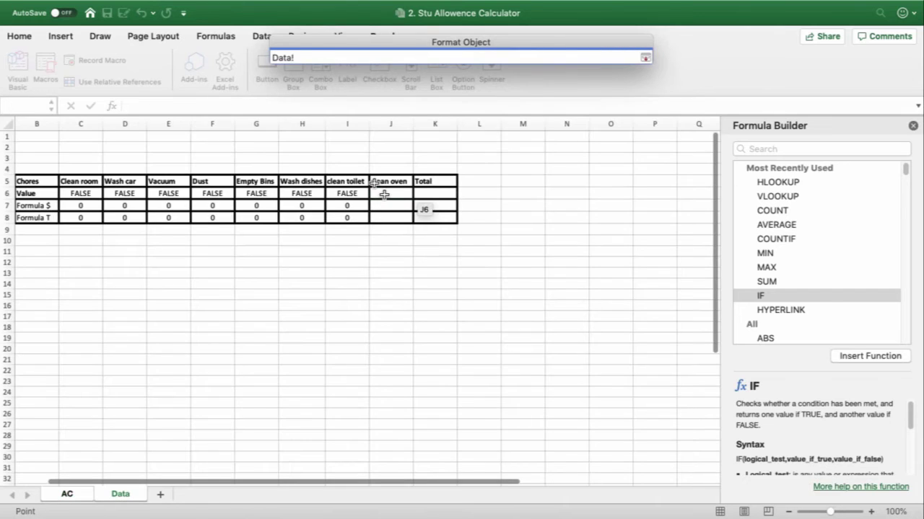
pyautogui.click(643, 57)
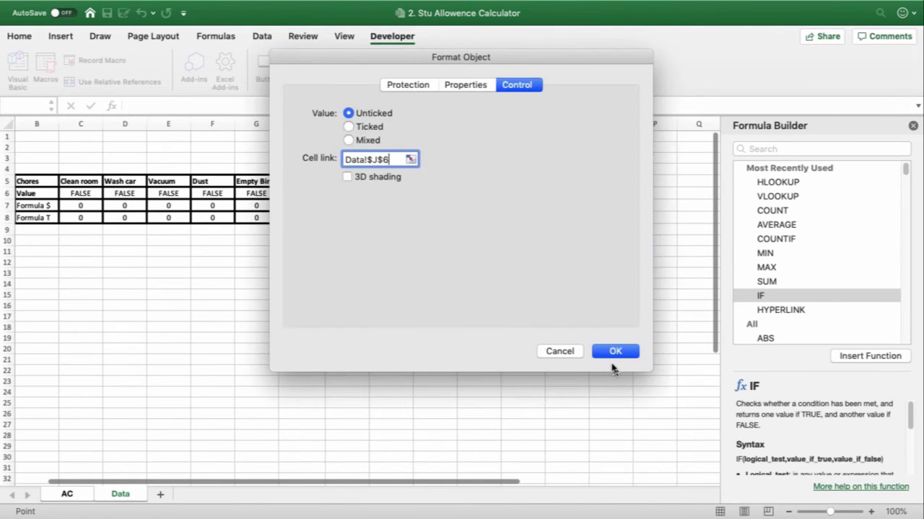
pyautogui.click(615, 351)
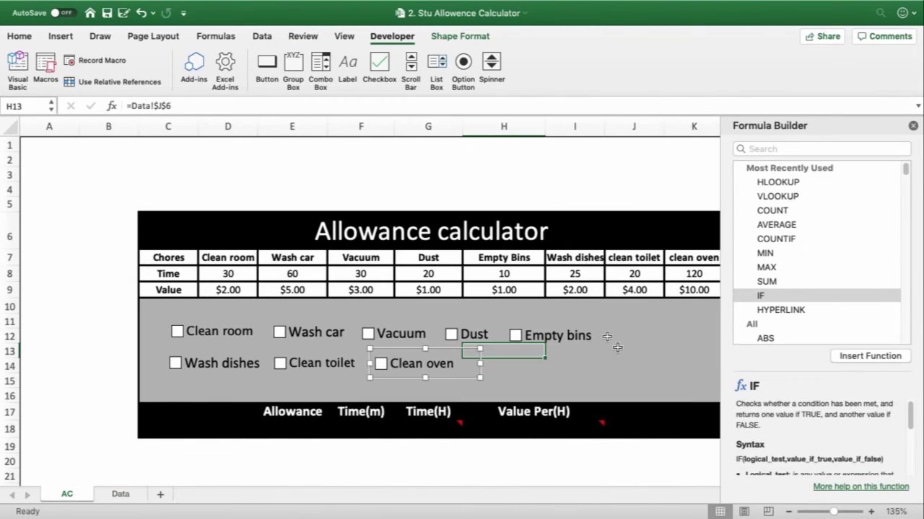
pyautogui.click(499, 461)
pyautogui.click(378, 364)
# Enter =IF(J6,AC!K9,0) in cell J7 of the Data sheet to return the Clean oven value.
pyautogui.click(120, 495)
pyautogui.click(857, 356)
pyautogui.click(391, 194)
pyautogui.click(743, 240)
pyautogui.click(66, 495)
pyautogui.click(675, 291)
pyautogui.click(751, 273)
pyautogui.write('0')
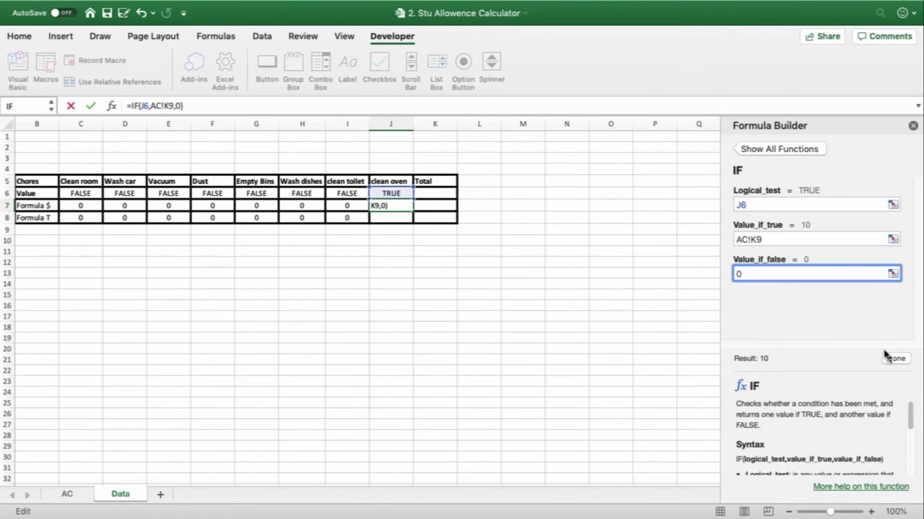
pyautogui.click(894, 358)
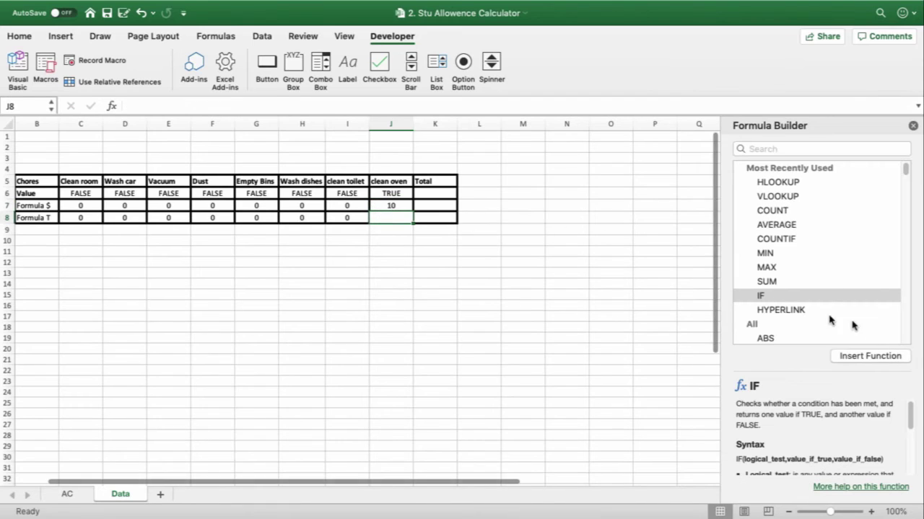
# Enter =IF(Data!J6,AC!K8,0) in cell J8 of the Data sheet to return the Clean oven time.
pyautogui.click(869, 356)
pyautogui.click(66, 495)
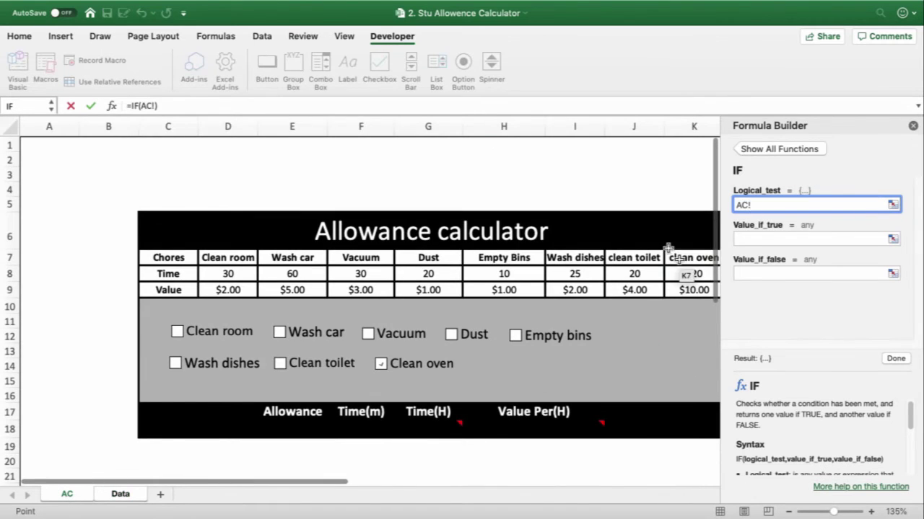
pyautogui.click(689, 275)
pyautogui.moveTo(763, 205); pyautogui.dragTo(727, 196)
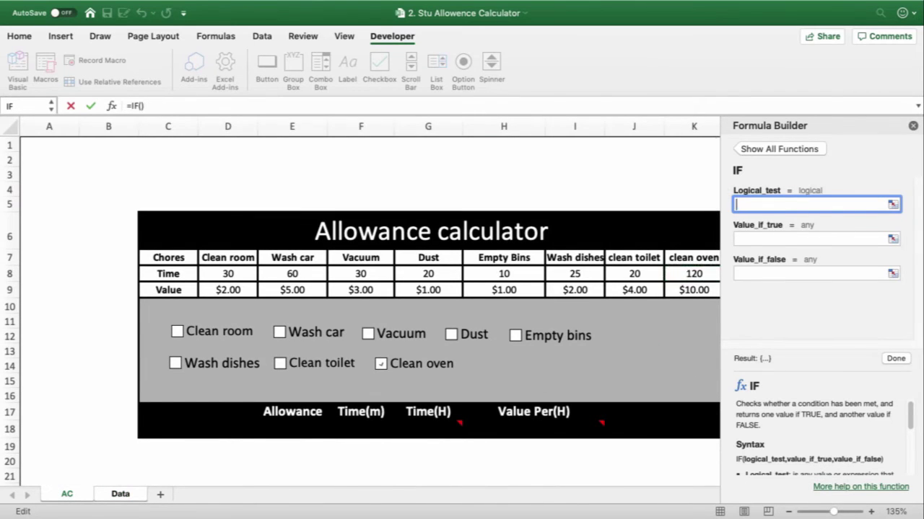
pyautogui.click(119, 495)
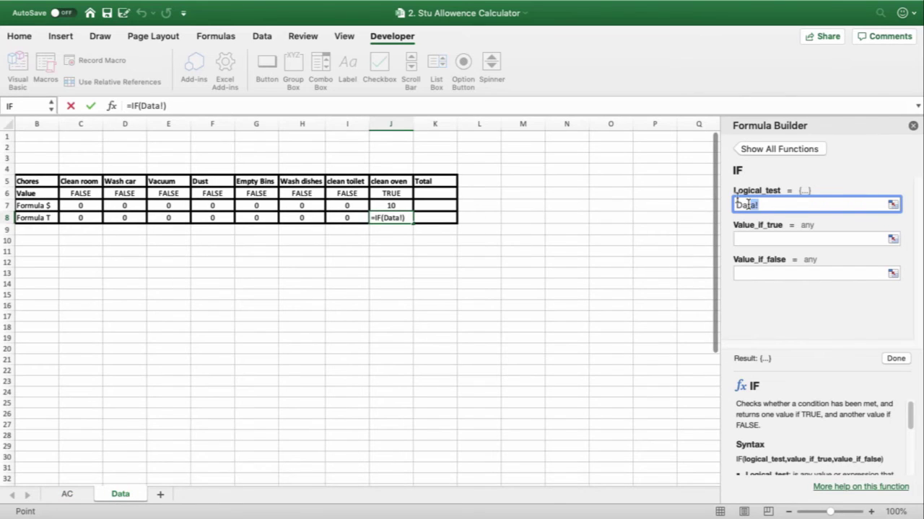
pyautogui.click(390, 193)
pyautogui.click(737, 238)
pyautogui.click(66, 495)
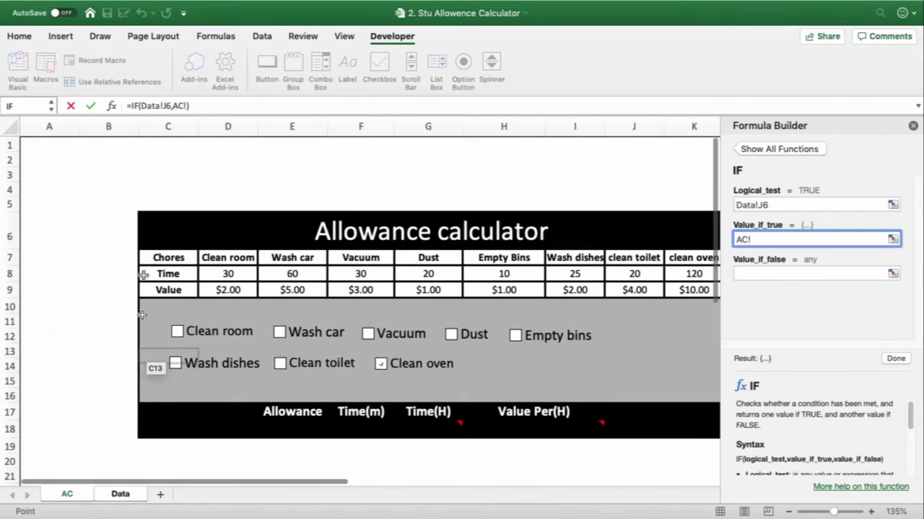
pyautogui.click(736, 269)
pyautogui.write('0')
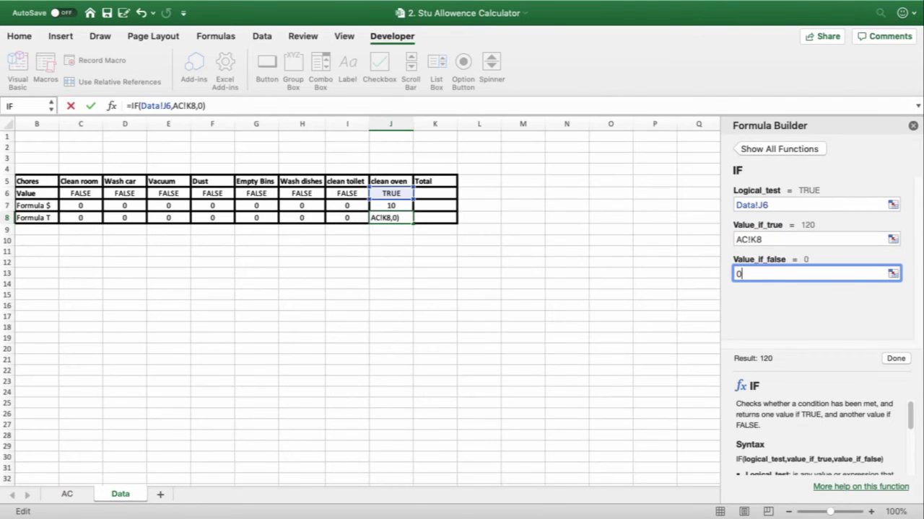
pyautogui.click(895, 359)
# Untick the Clean oven checkbox on the AC sheet and close the Formula Builder.
pyautogui.click(66, 495)
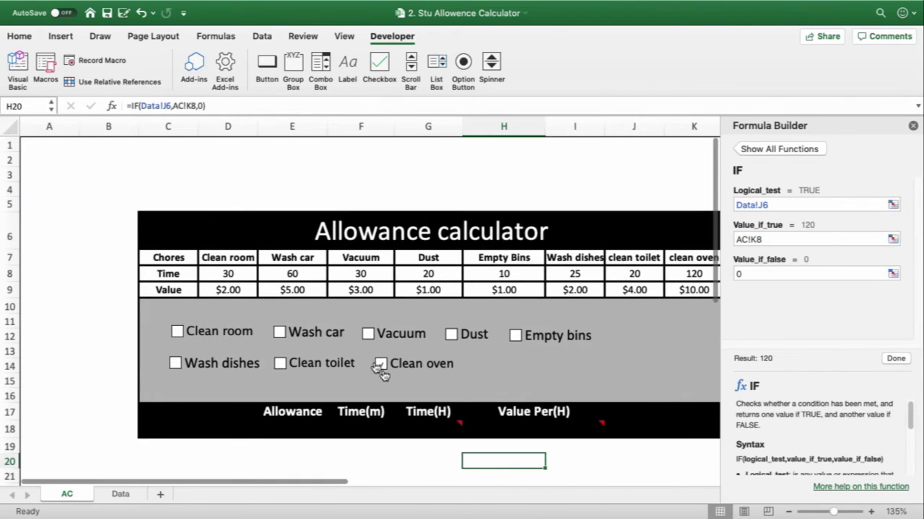
pyautogui.click(913, 125)
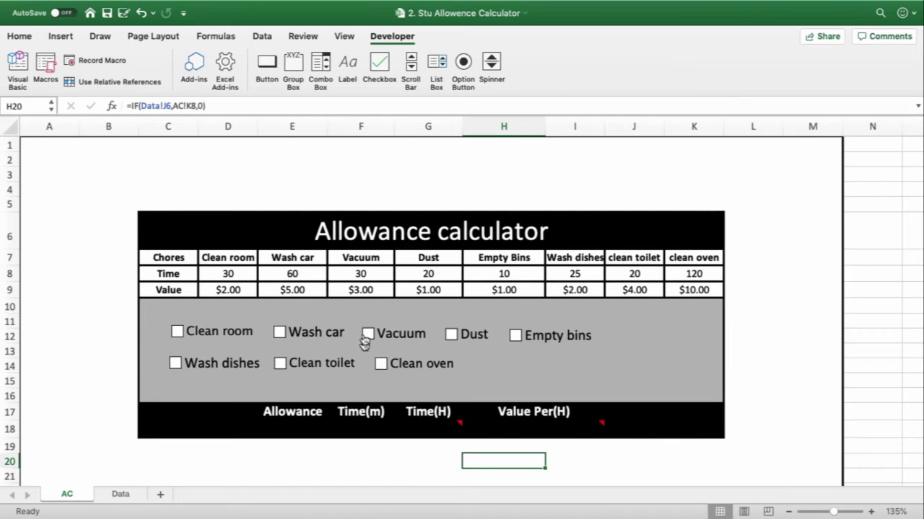
# Move the Clean oven checkbox below the clean oven column's end of the grey area, and Clean toilet to the third place in the lower row.
pyautogui.rightClick(372, 360)
pyautogui.click(396, 345)
pyautogui.moveTo(396, 345); pyautogui.dragTo(640, 345)
pyautogui.rightClick(336, 350)
pyautogui.click(336, 350)
pyautogui.moveTo(336, 350); pyautogui.dragTo(524, 351)
# Move the Wash dishes checkbox to second place in the lower row and Empty bins below Clean room.
pyautogui.rightClick(205, 354)
pyautogui.click(203, 351)
pyautogui.moveTo(204, 351); pyautogui.dragTo(341, 345)
pyautogui.rightClick(536, 325)
pyautogui.click(534, 323)
pyautogui.moveTo(534, 322); pyautogui.dragTo(210, 350)
# Move the Dust checkbox above Clean oven and nudge Clean toilet into line with the lower row.
pyautogui.rightClick(471, 330)
pyautogui.click(469, 321)
pyautogui.moveTo(470, 321); pyautogui.dragTo(637, 322)
pyautogui.moveTo(638, 319); pyautogui.dragTo(638, 313)
pyautogui.rightClick(477, 360)
pyautogui.click(480, 349)
pyautogui.moveTo(481, 349)
pyautogui.mouseDown()
pyautogui.moveTo(495, 346)
pyautogui.moveTo(487, 344)
pyautogui.mouseUp()
# Move the Vacuum checkbox above Clean toilet and the Wash car checkbox above Wash dishes.
pyautogui.rightClick(412, 325)
pyautogui.moveTo(407, 315); pyautogui.dragTo(496, 312)
pyautogui.rightClick(303, 313)
pyautogui.press('Escape')
pyautogui.moveTo(303, 313); pyautogui.dragTo(333, 316)
pyautogui.click(438, 379)
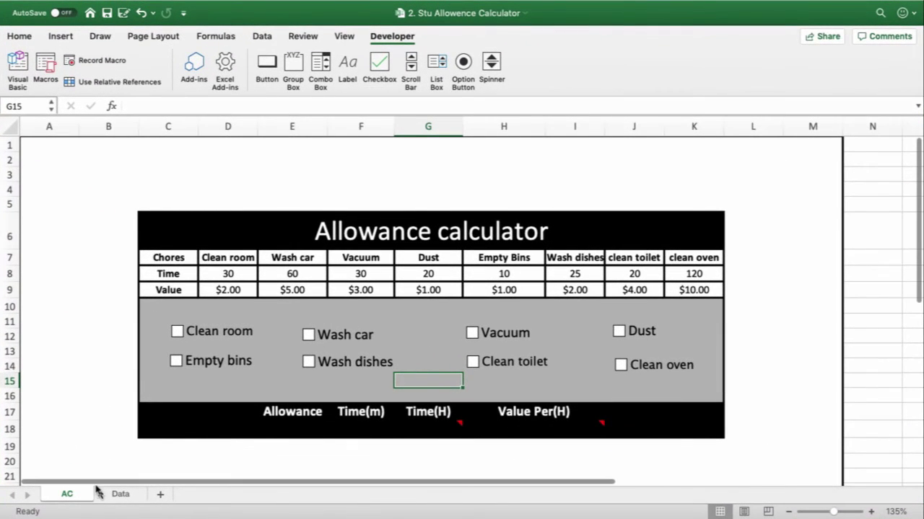
# On the Data sheet, total the Formula $ row in K7 with =SUM(C7:J7) and fill the formula down to K8.
pyautogui.click(129, 496)
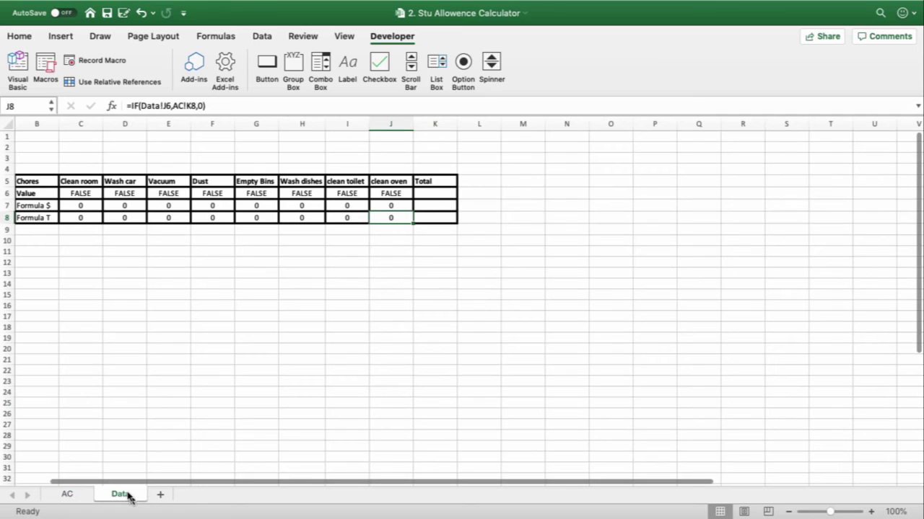
pyautogui.click(437, 206)
pyautogui.click(436, 213)
pyautogui.click(437, 206)
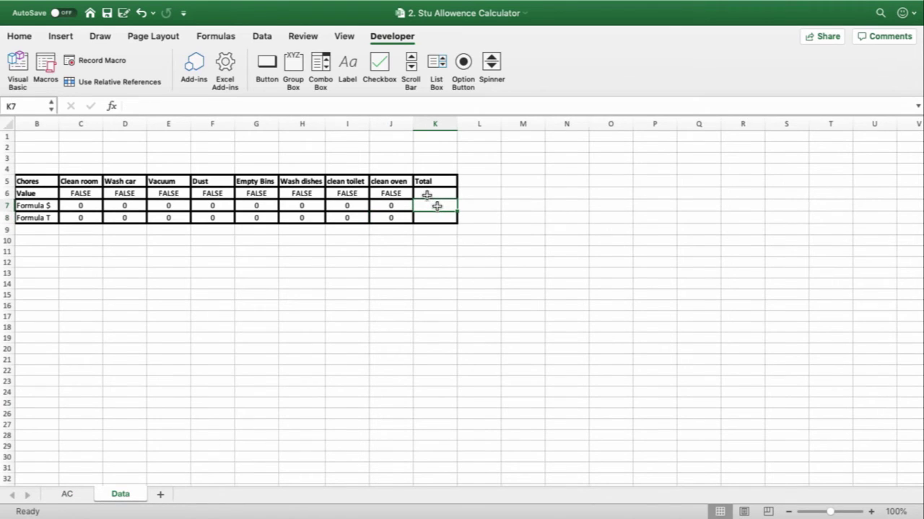
pyautogui.click(21, 37)
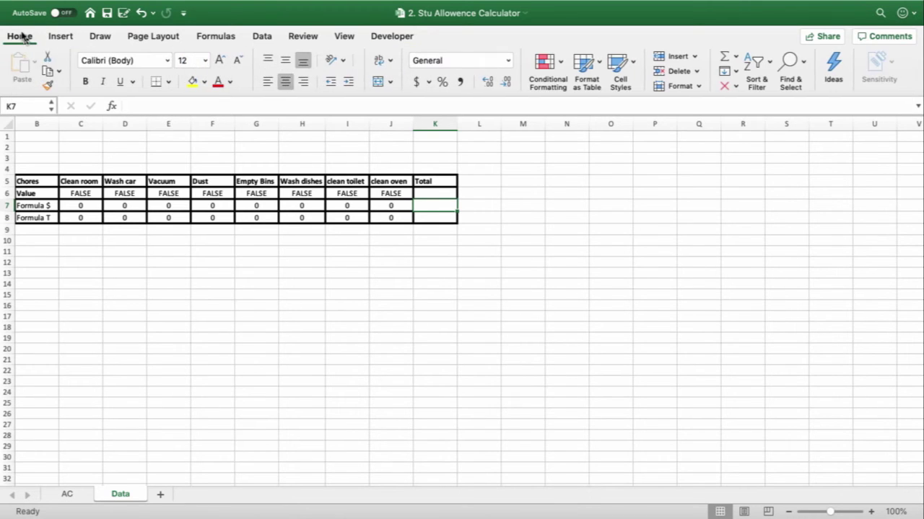
pyautogui.click(111, 106)
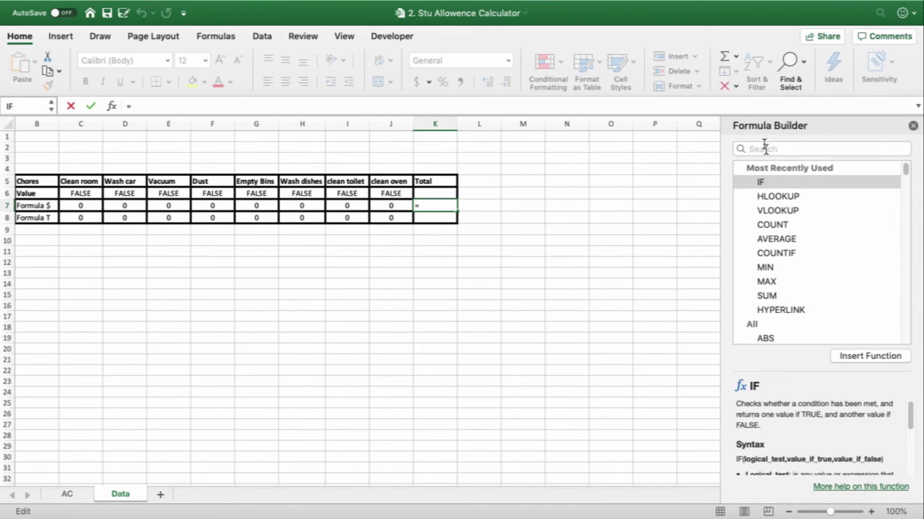
pyautogui.click(766, 297)
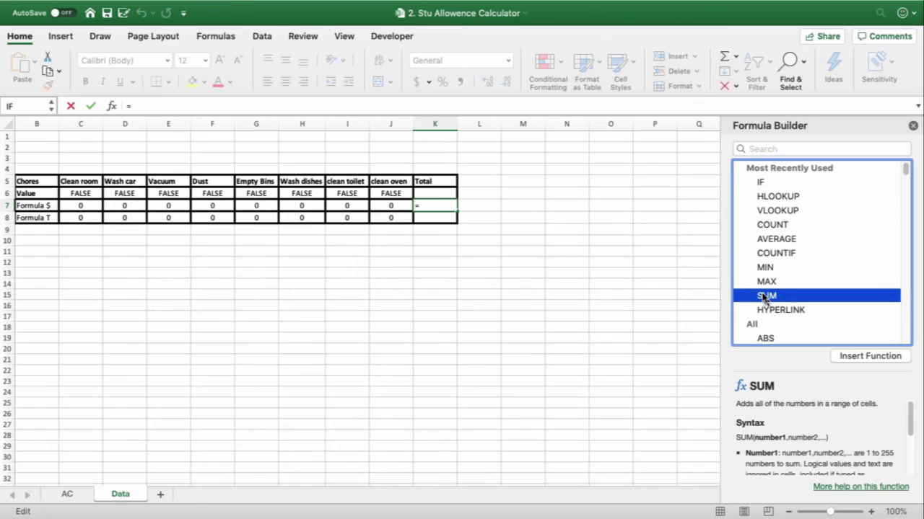
pyautogui.click(865, 356)
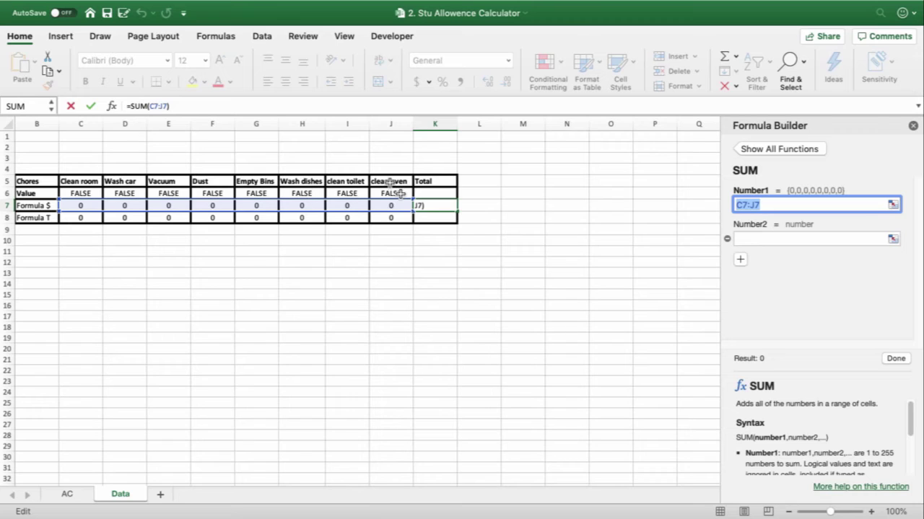
pyautogui.click(895, 358)
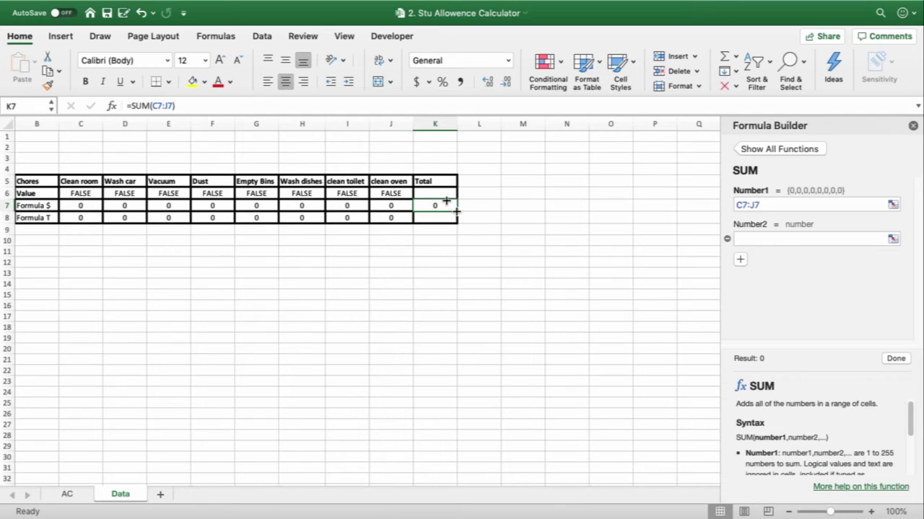
pyautogui.moveTo(458, 211); pyautogui.dragTo(457, 227)
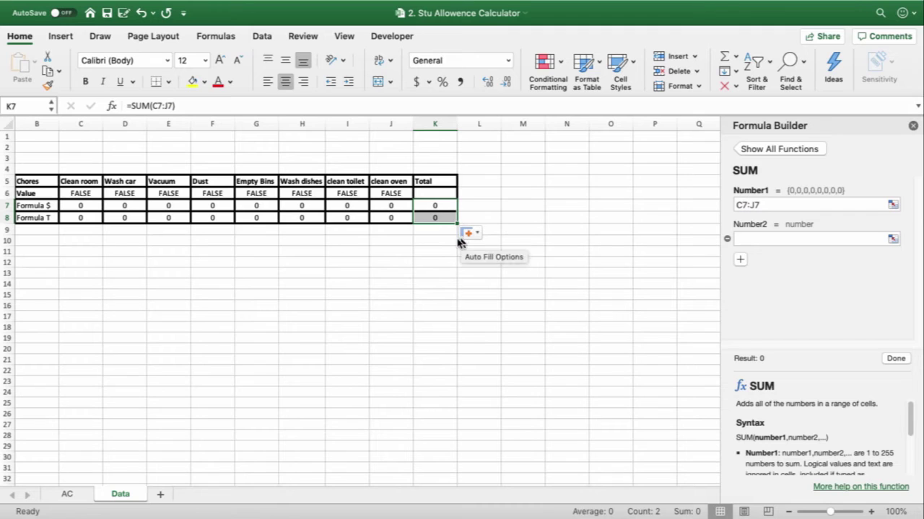
# Return to the AC sheet and close the Formula Builder.
pyautogui.click(67, 495)
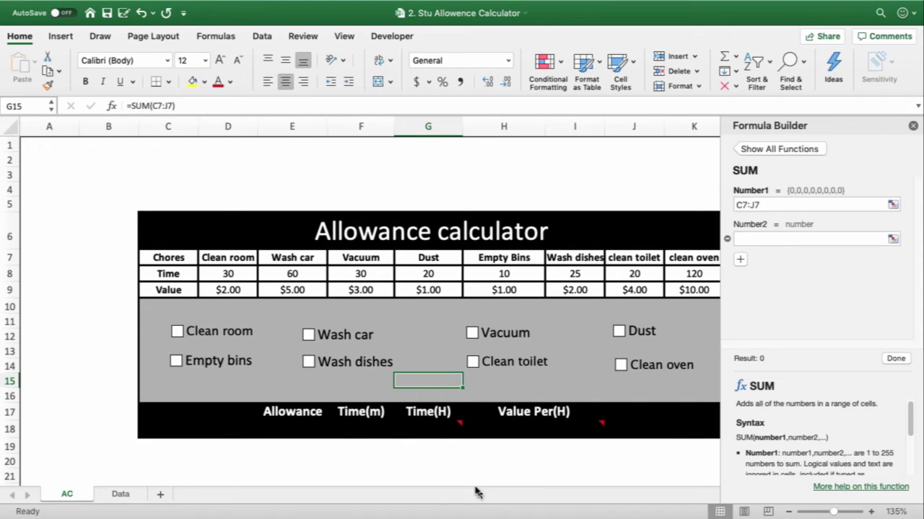
pyautogui.press('Escape')
pyautogui.click(288, 426)
pyautogui.click(360, 429)
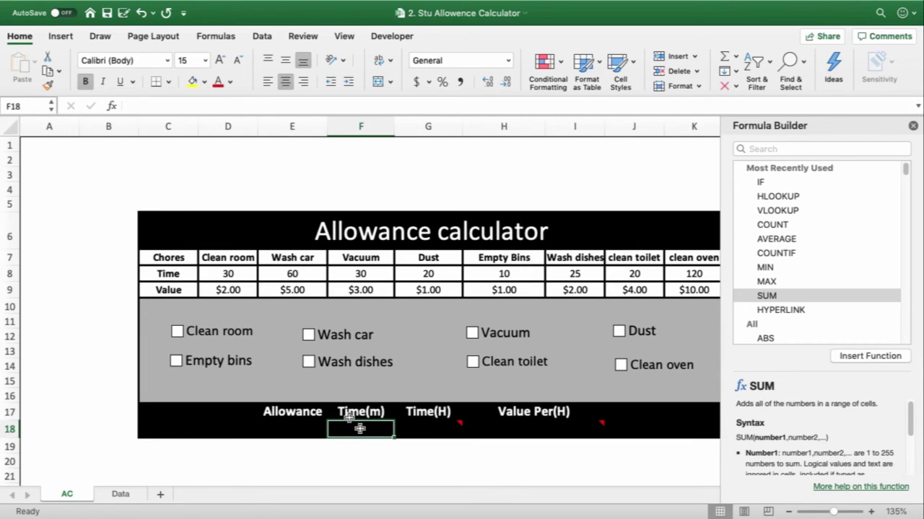
pyautogui.click(912, 127)
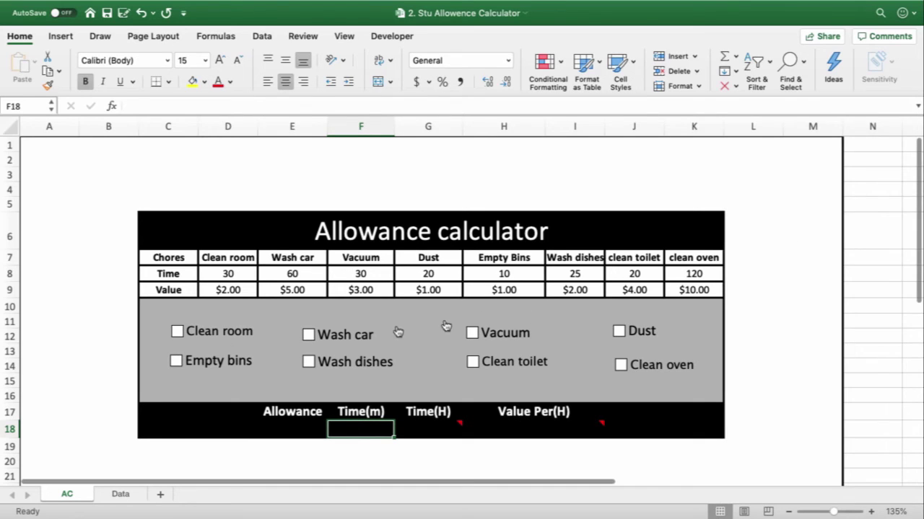
# Copy the Formula $ total in Data cell K7 and paste it as a link into the Allowance cell E18 on the AC sheet.
pyautogui.click(120, 495)
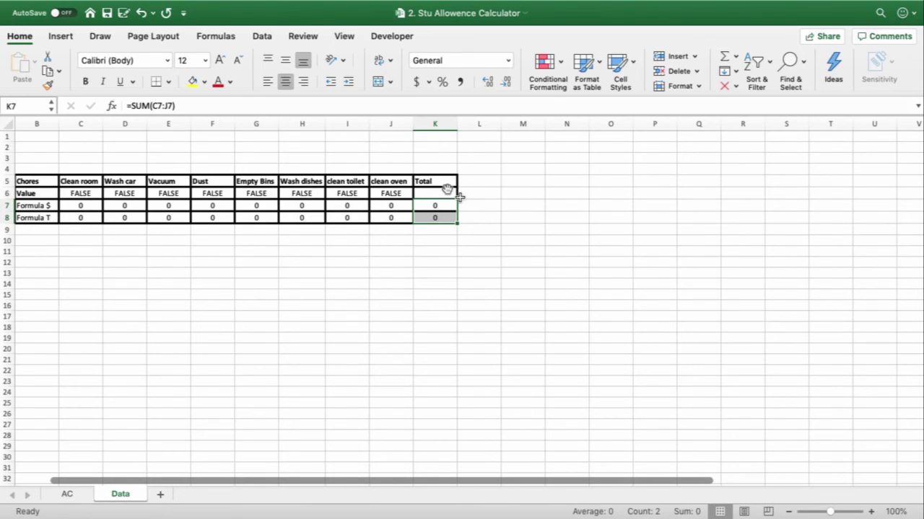
pyautogui.click(441, 207)
pyautogui.rightClick(441, 207)
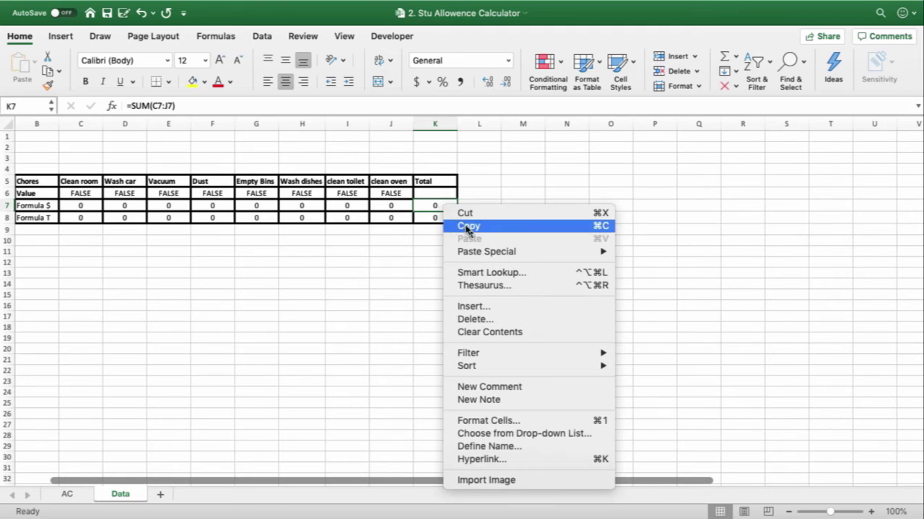
pyautogui.click(468, 227)
pyautogui.click(72, 495)
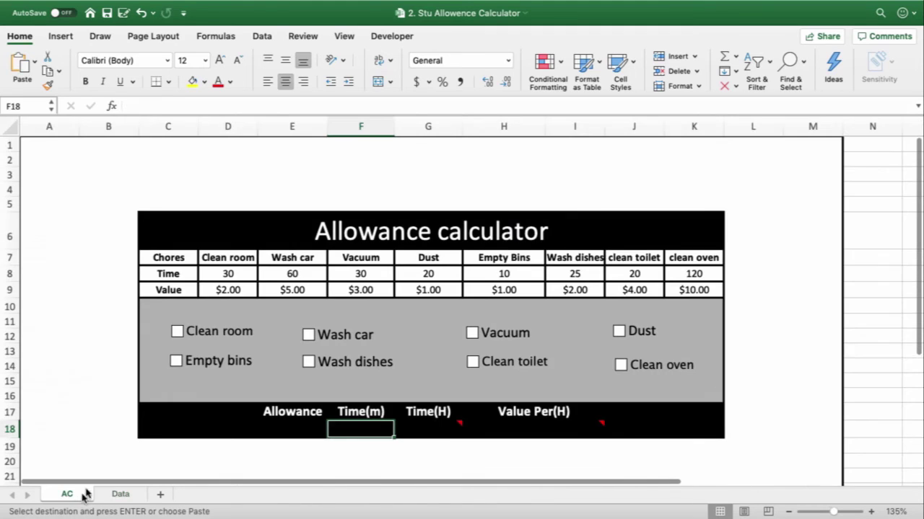
pyautogui.click(288, 429)
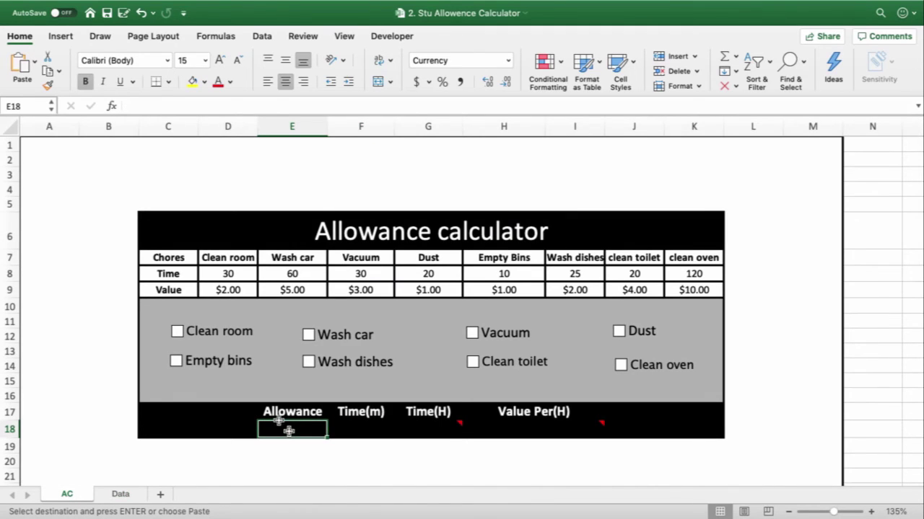
pyautogui.rightClick(290, 427)
pyautogui.moveTo(324, 277)
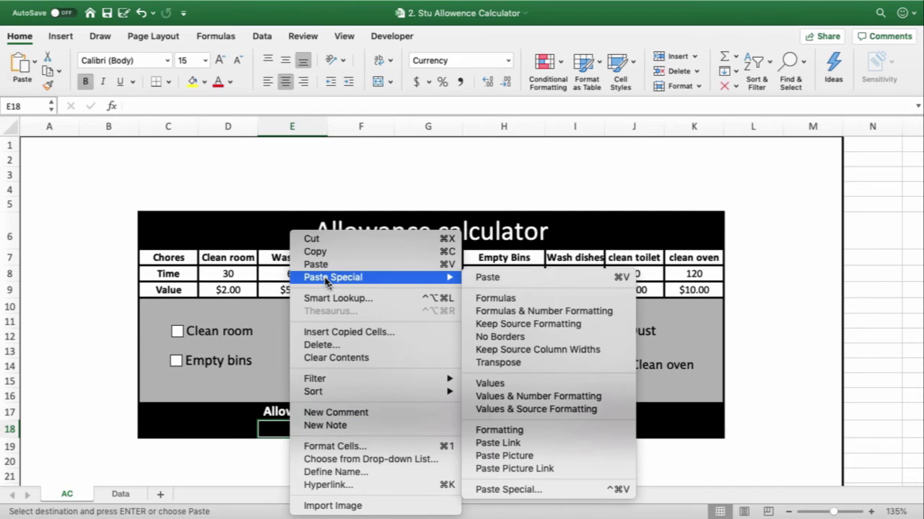
pyautogui.click(503, 490)
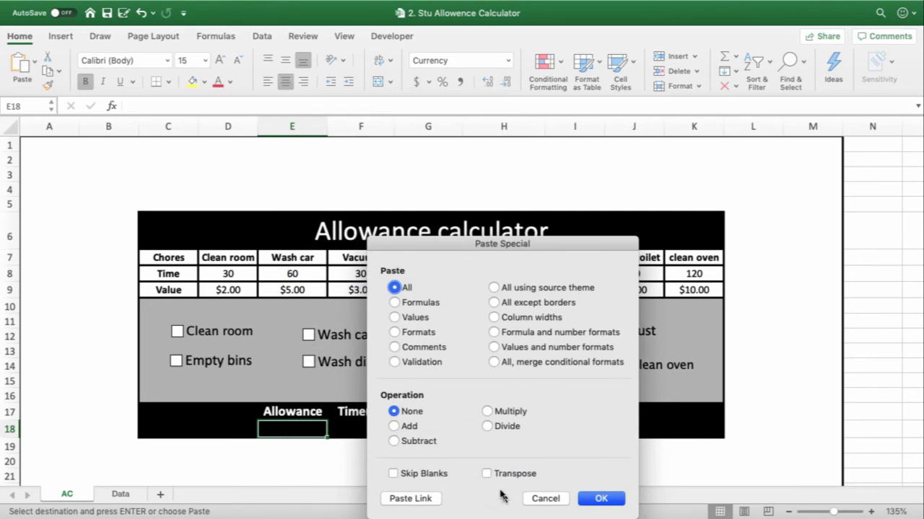
pyautogui.click(409, 499)
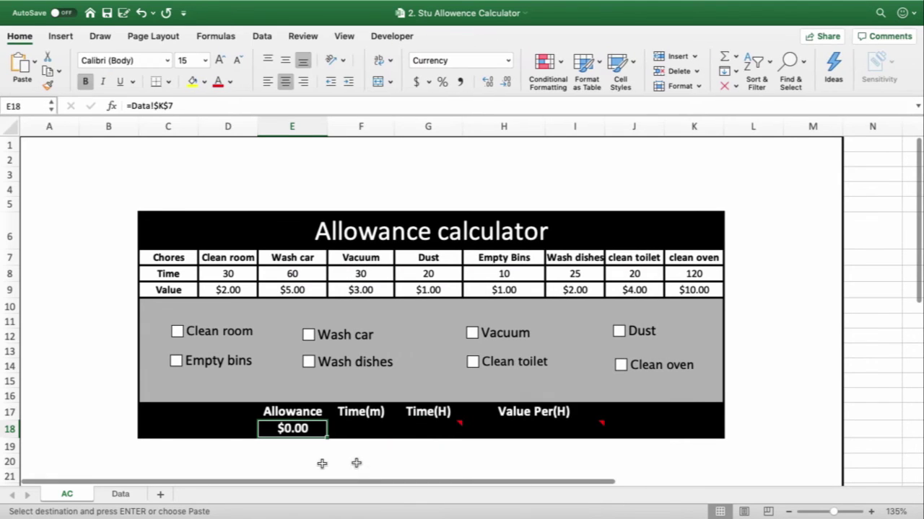
# Copy the Formula T total in Data cell K8 and paste it as a link into the Time(m) cell F18 on the AC sheet.
pyautogui.click(122, 494)
pyautogui.click(432, 218)
pyautogui.rightClick(433, 218)
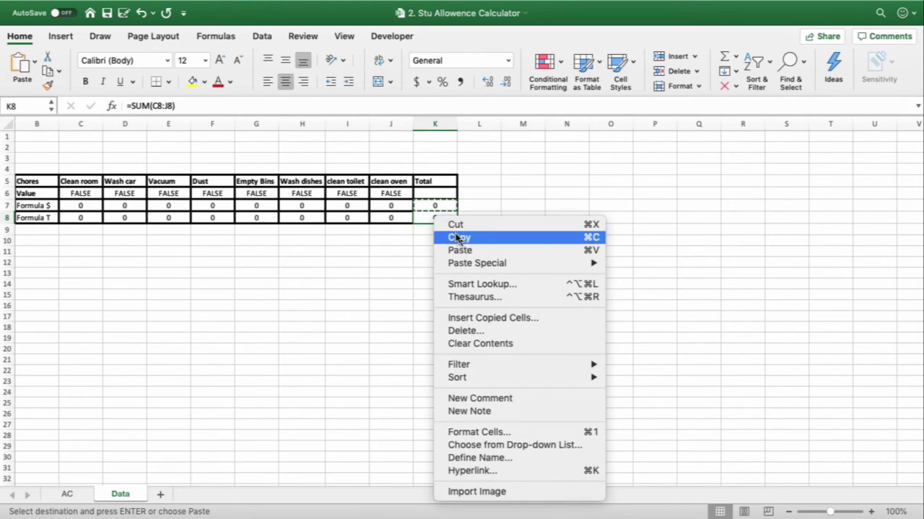
pyautogui.click(457, 238)
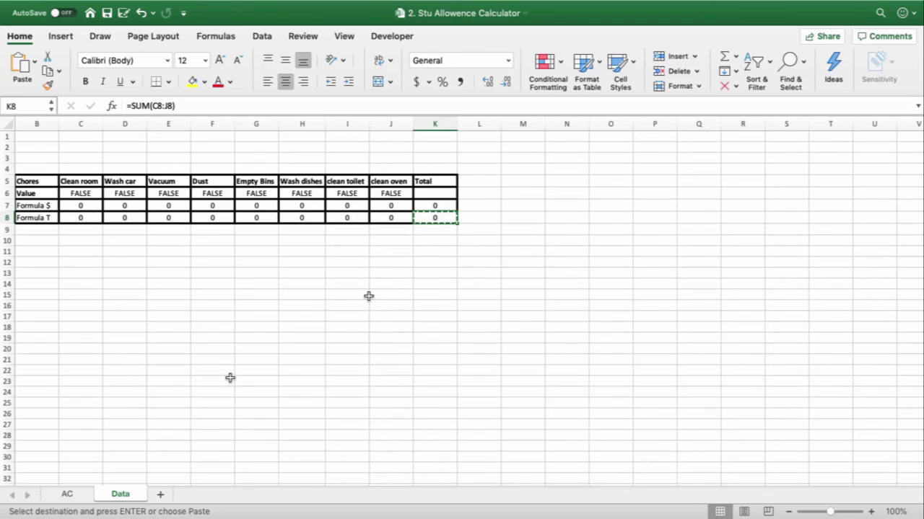
pyautogui.click(67, 494)
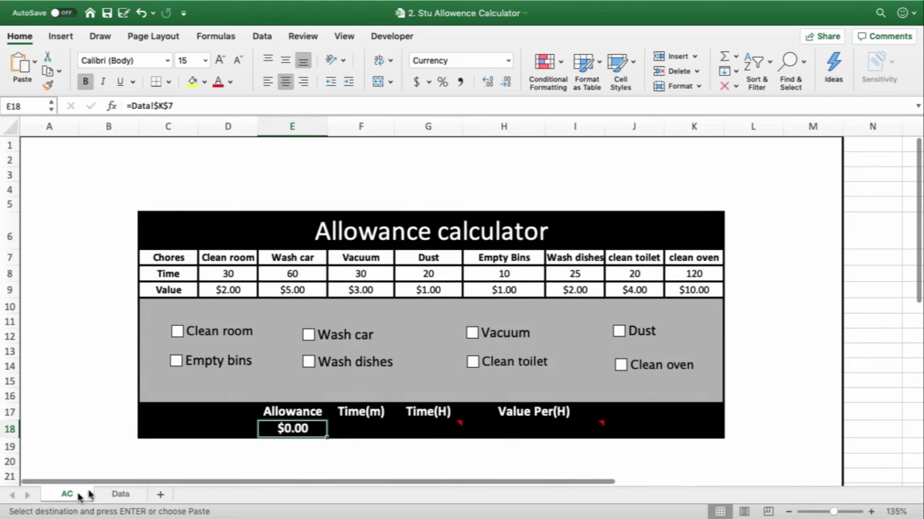
pyautogui.click(356, 430)
pyautogui.rightClick(356, 430)
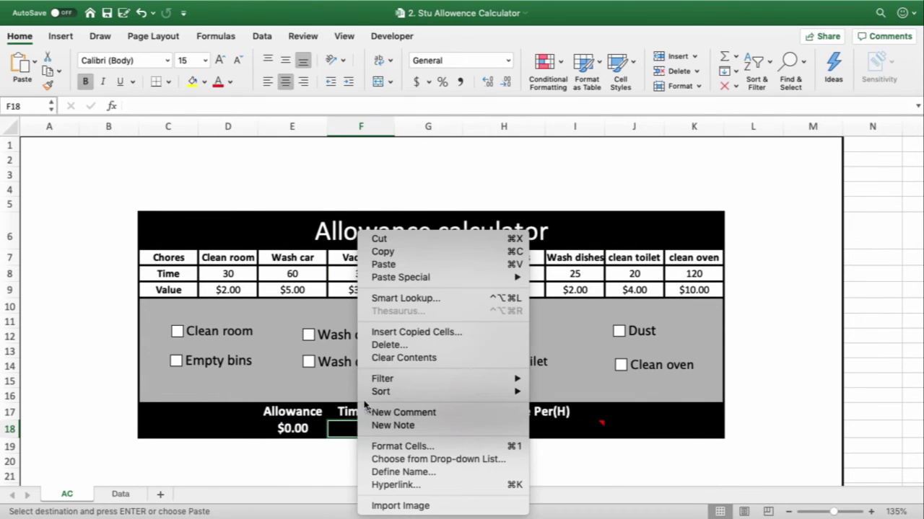
pyautogui.moveTo(419, 278)
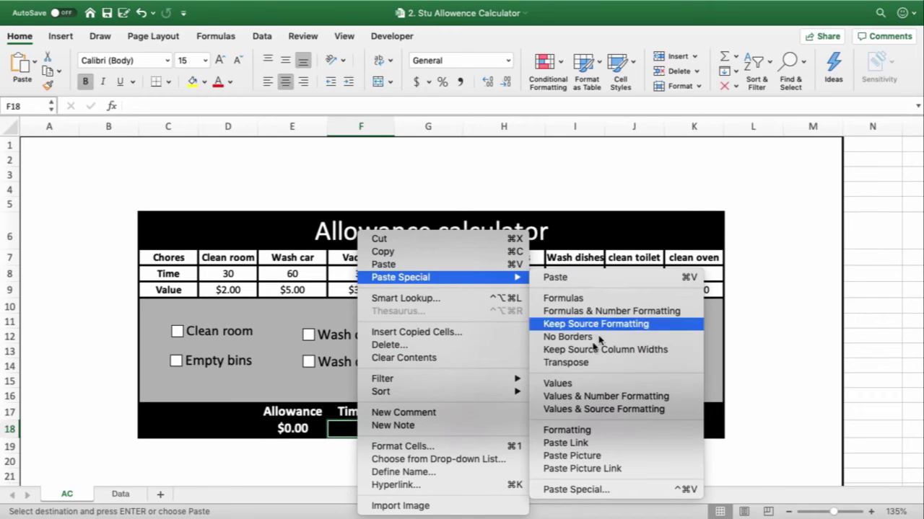
pyautogui.click(565, 489)
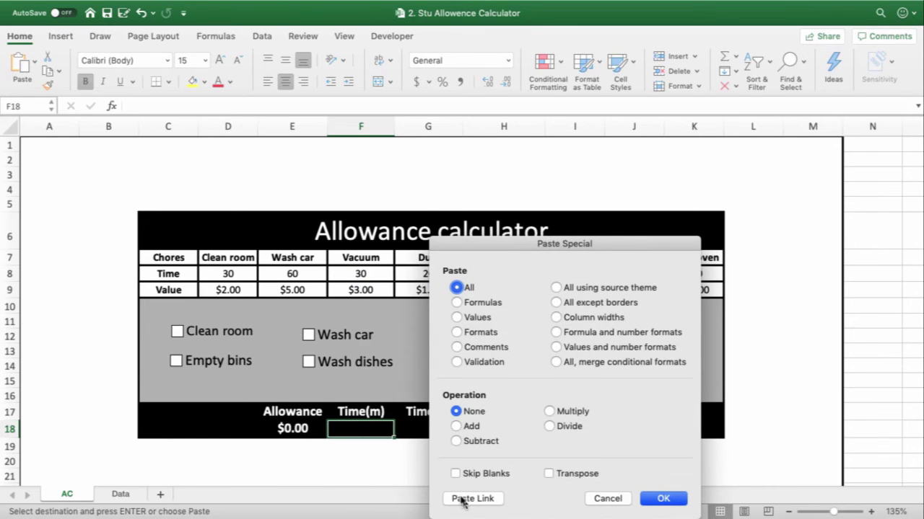
pyautogui.click(462, 499)
pyautogui.click(650, 499)
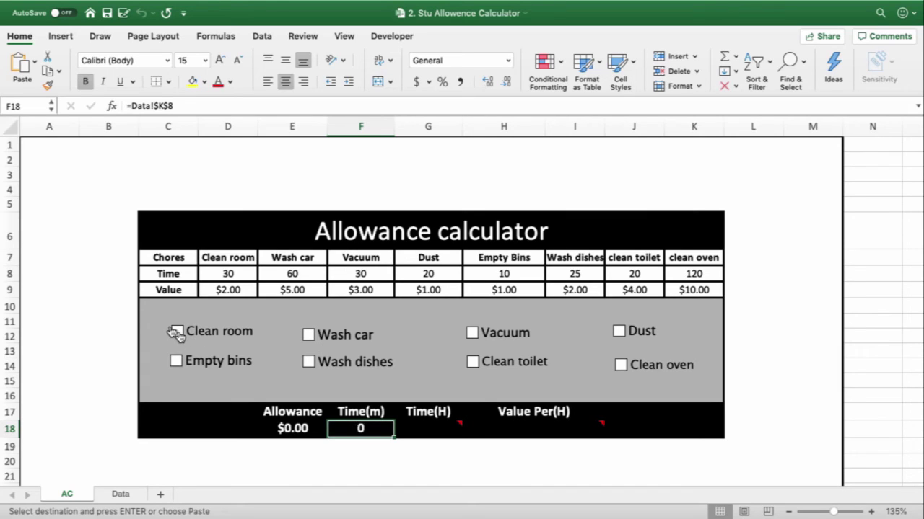
# Enter the formula =F18/60 in the Time(H) cell G18 to convert the minutes to hours.
pyautogui.moveTo(441, 428)
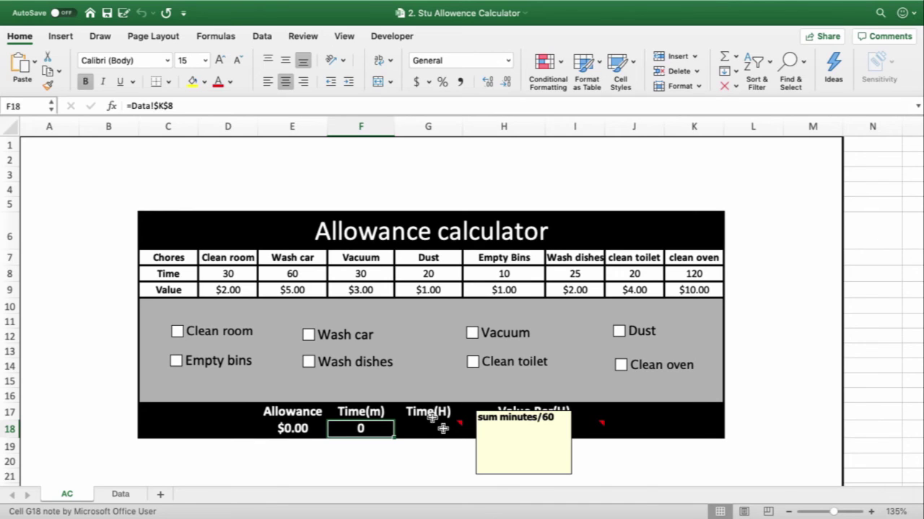
pyautogui.click(441, 428)
pyautogui.write('=')
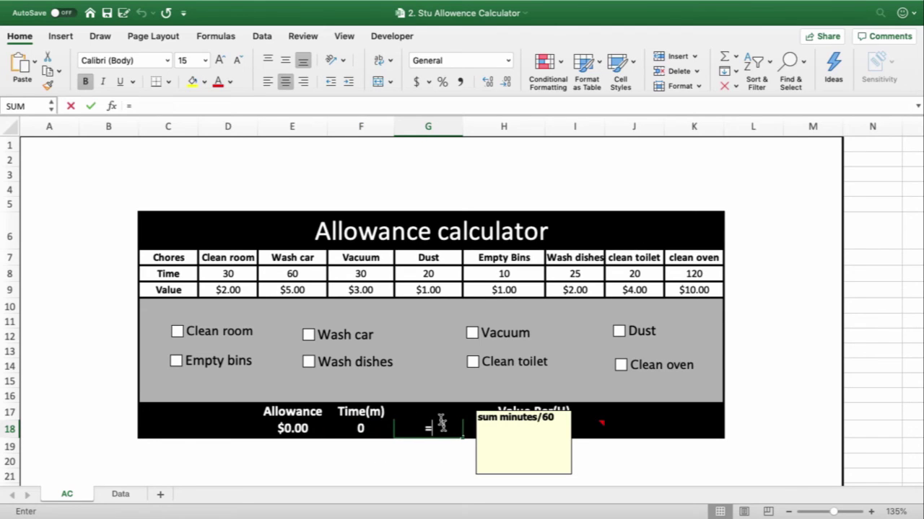
pyautogui.click(360, 430)
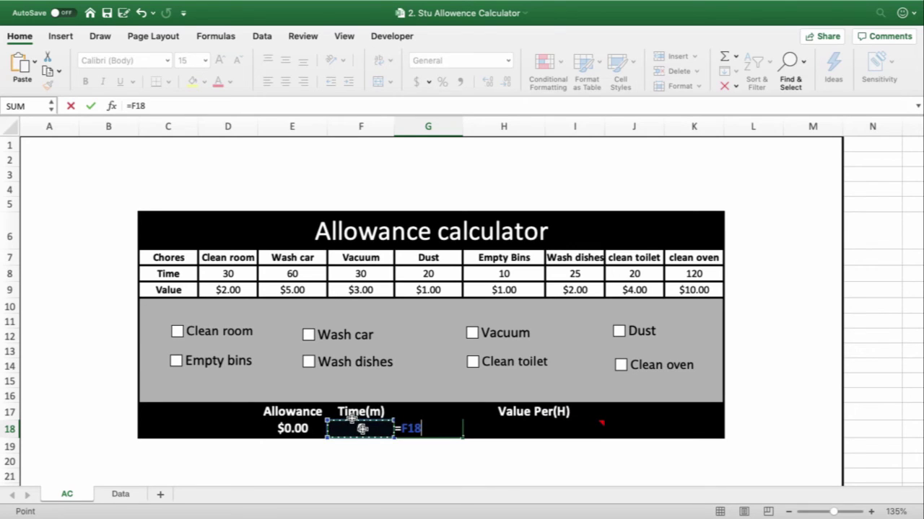
pyautogui.write('/')
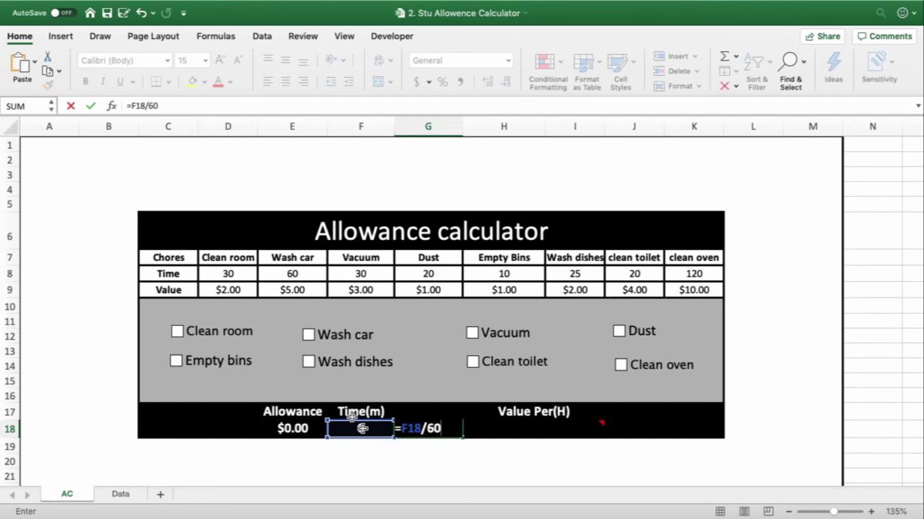
pyautogui.write('60')
pyautogui.press('Return')
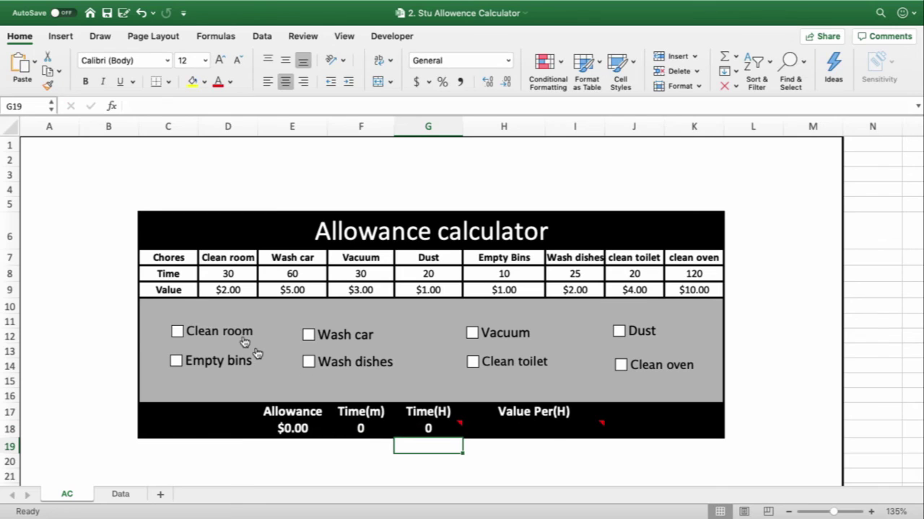
# Tick the Clean room and Vacuum checkboxes to test the allowance and time results.
pyautogui.click(175, 330)
pyautogui.click(471, 333)
pyautogui.moveTo(426, 430)
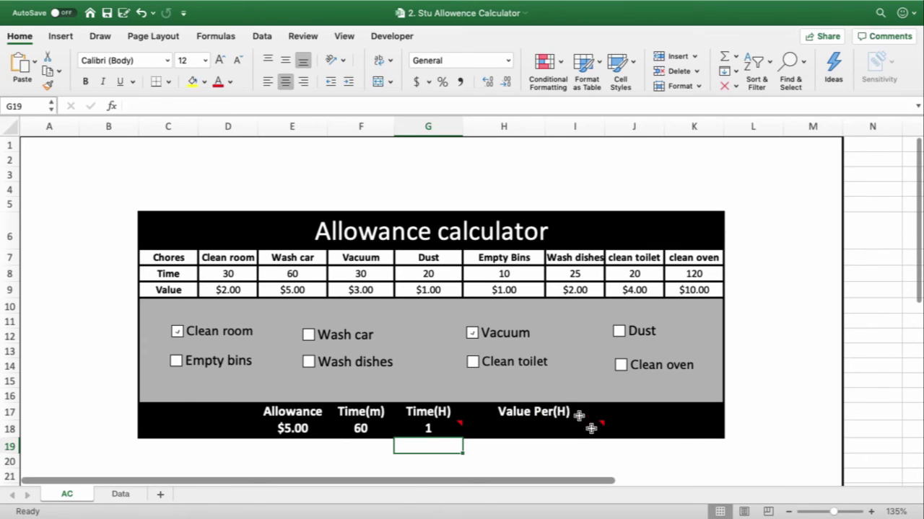
# Insert the IFERROR function into the Value Per(H) cell H18 on the AC sheet.
pyautogui.moveTo(597, 425)
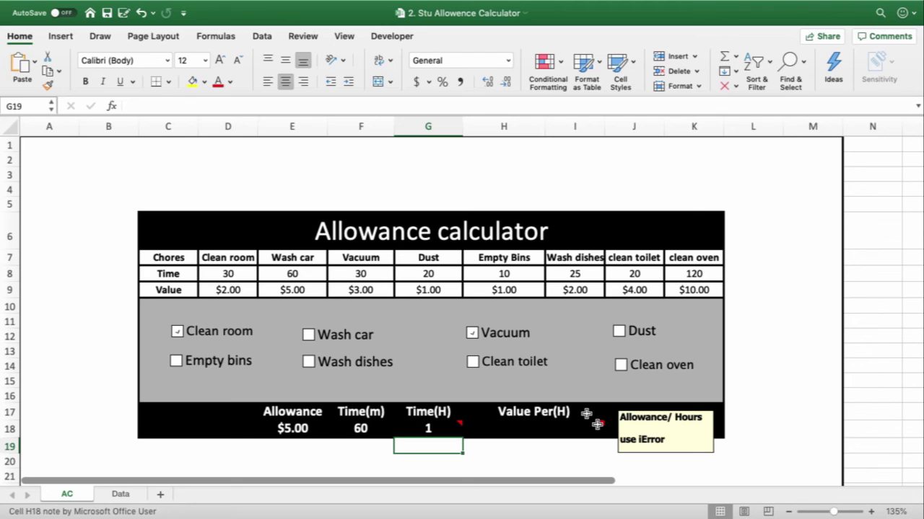
pyautogui.click(535, 427)
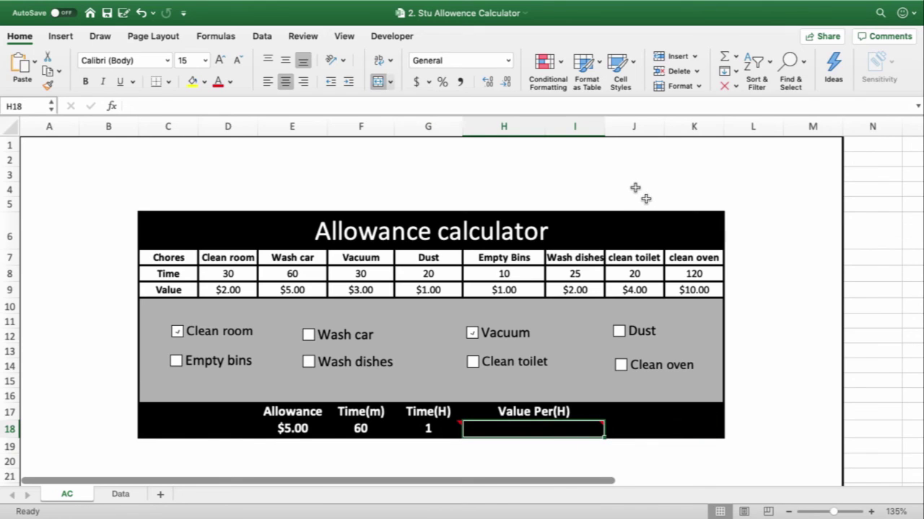
pyautogui.click(112, 106)
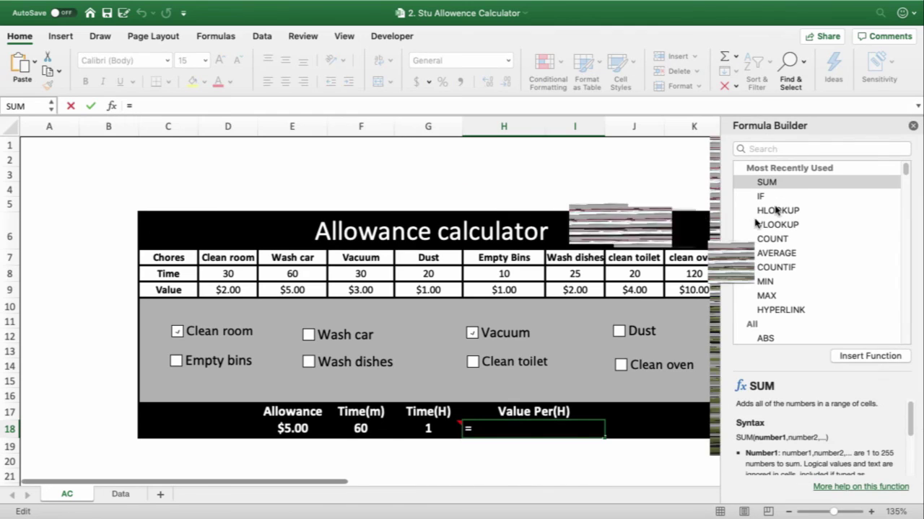
pyautogui.click(769, 148)
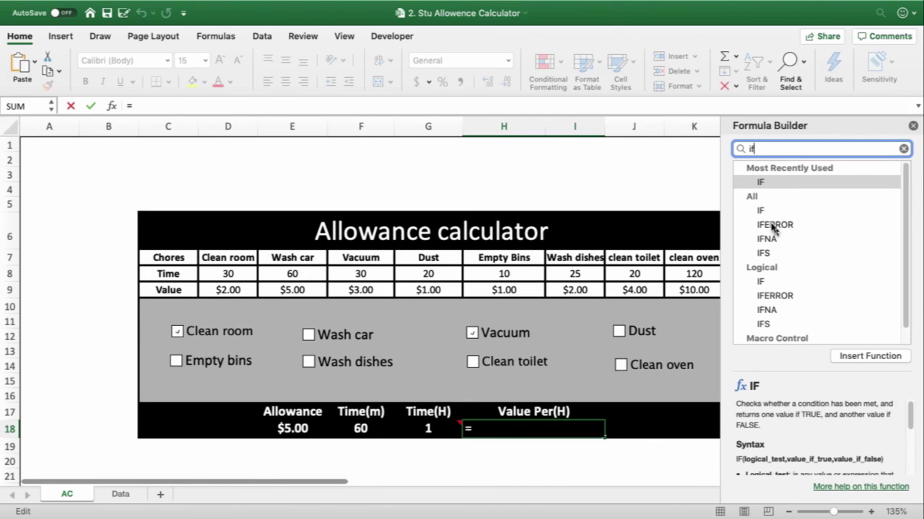
pyautogui.click(774, 225)
pyautogui.click(870, 357)
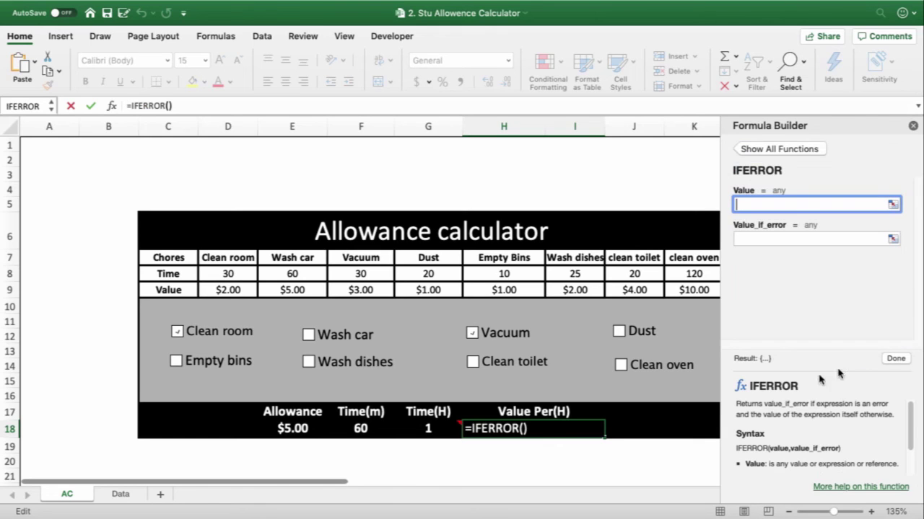
pyautogui.click(696, 437)
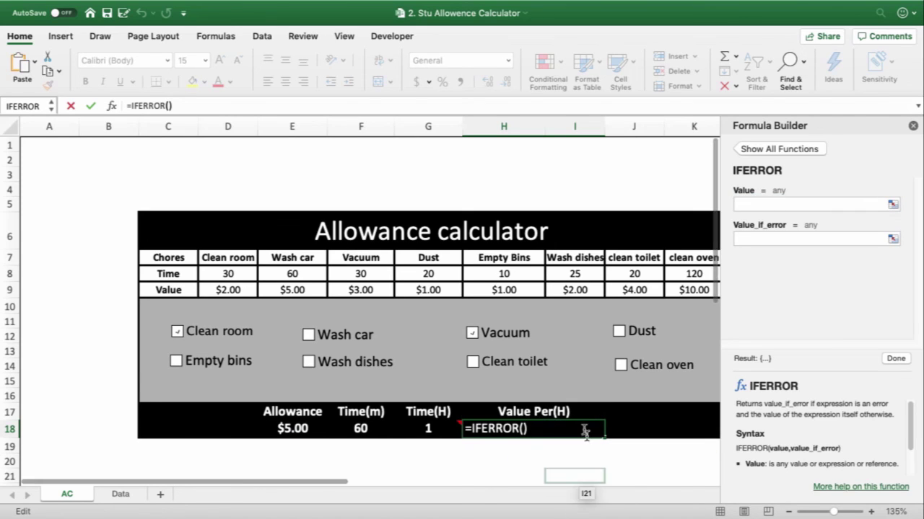
# Complete the IFERROR function in H18 with E18/G18 as the value and 0 as the value if error.
pyautogui.click(753, 204)
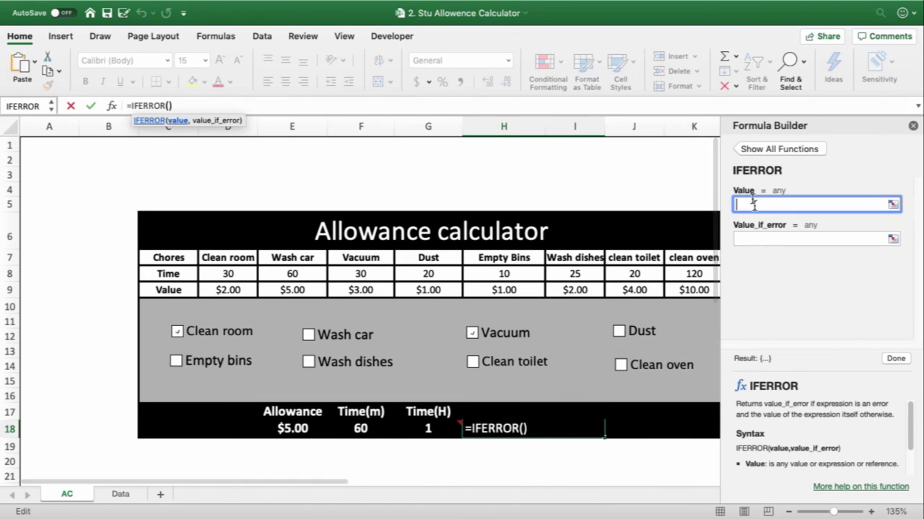
pyautogui.click(296, 428)
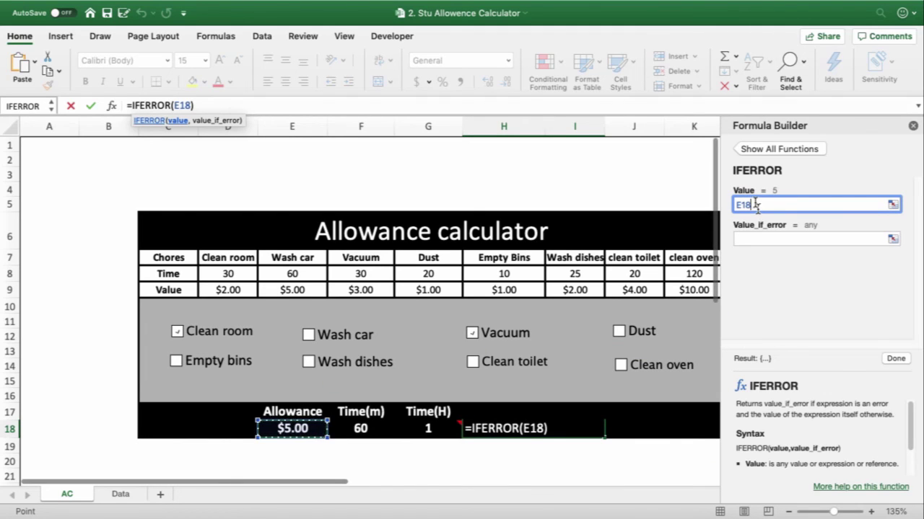
pyautogui.write('/')
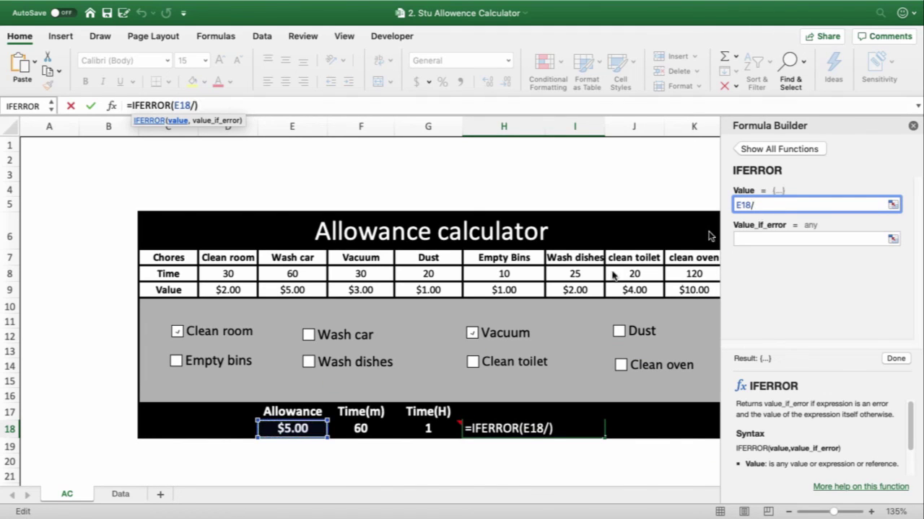
pyautogui.click(422, 429)
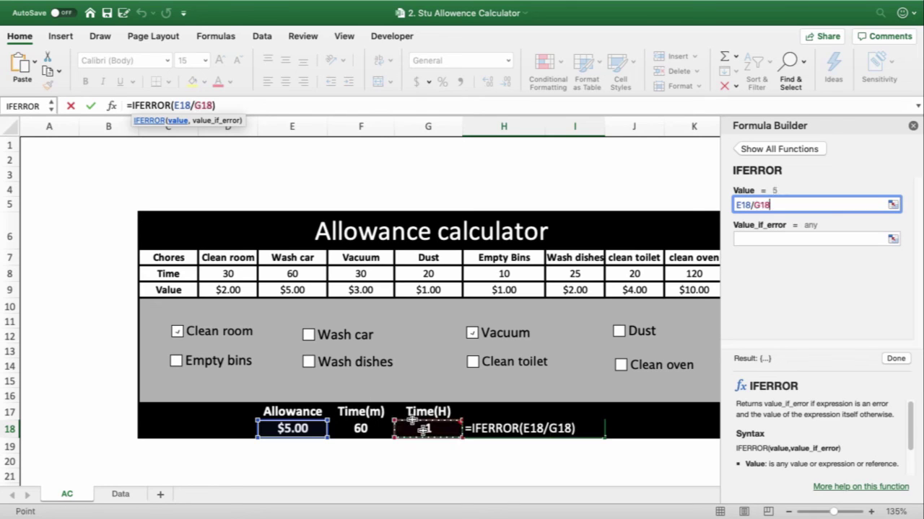
pyautogui.click(743, 239)
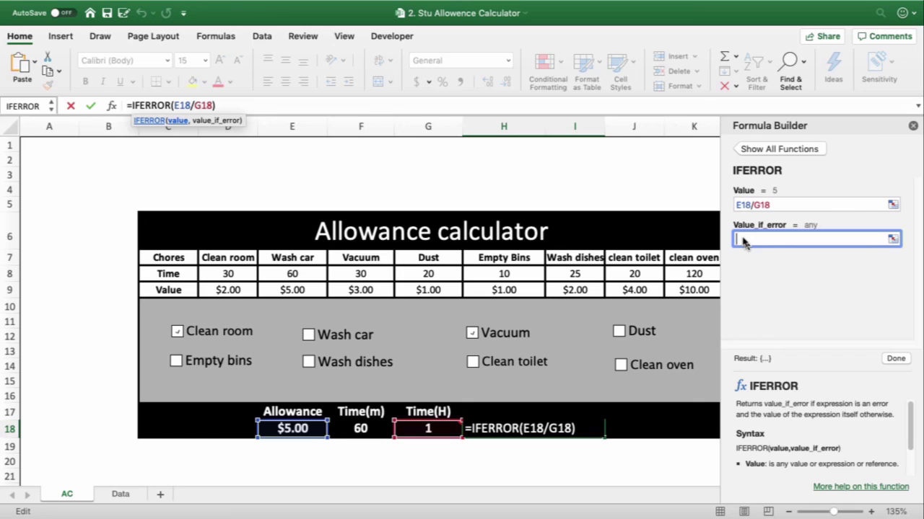
pyautogui.write('0')
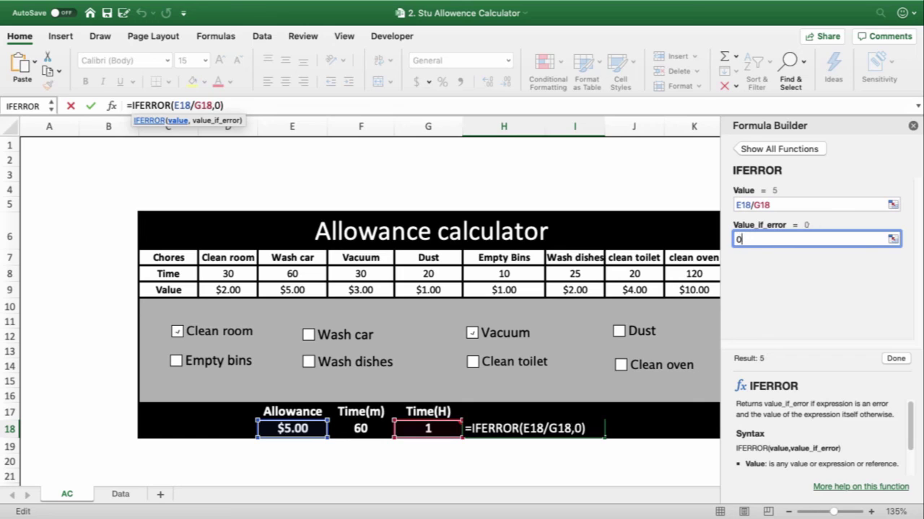
pyautogui.click(893, 359)
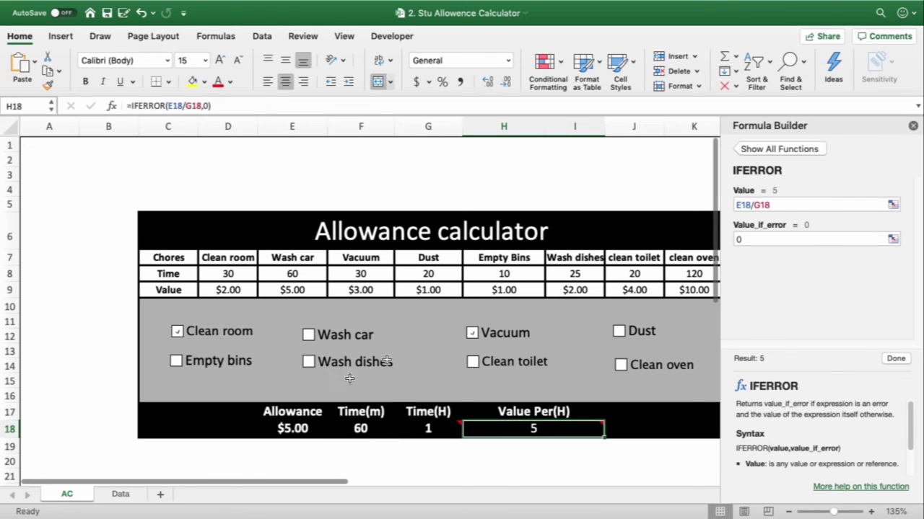
pyautogui.click(912, 127)
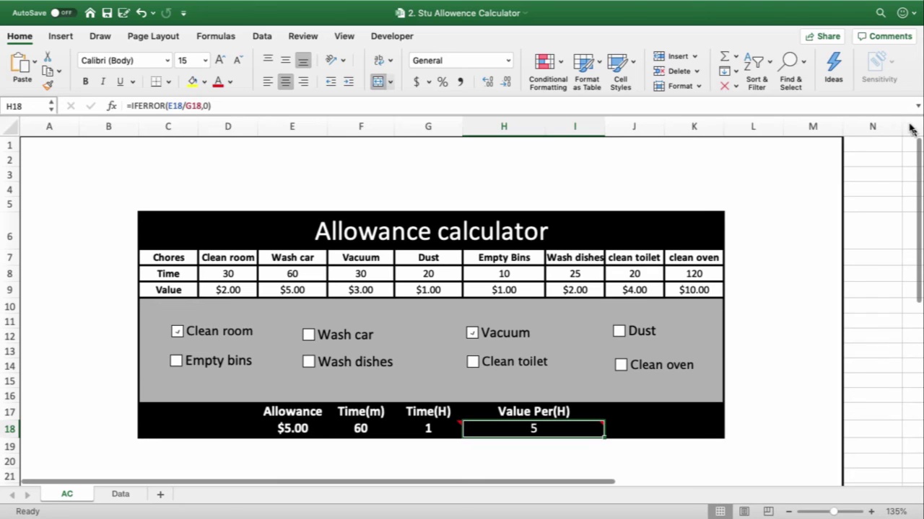
# Tick the Wash car, Clean toilet, Dust, Clean oven and Wash dishes checkboxes to test the value per hour result.
pyautogui.click(306, 336)
pyautogui.click(472, 362)
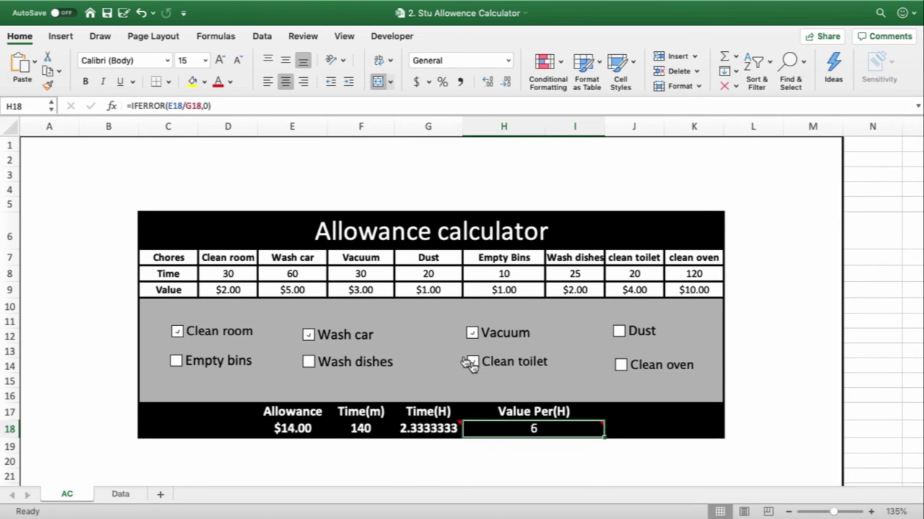
pyautogui.click(617, 331)
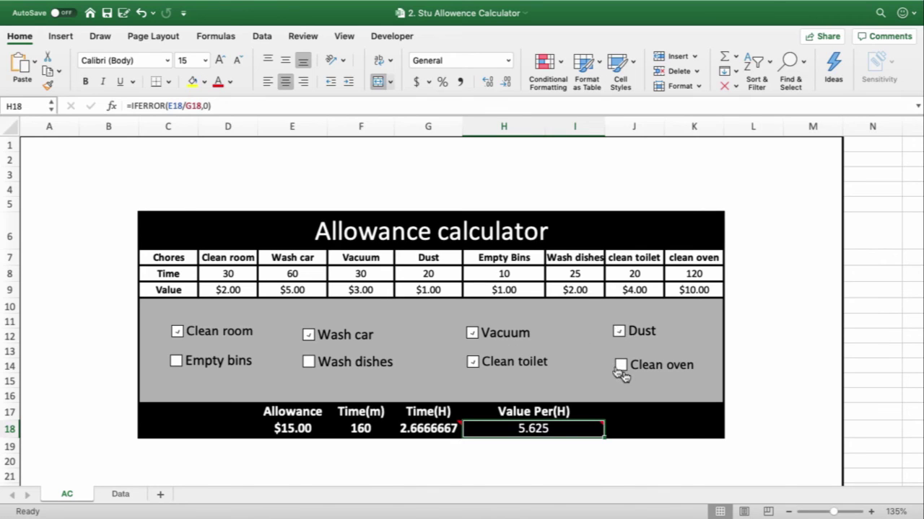
pyautogui.click(620, 367)
pyautogui.click(308, 362)
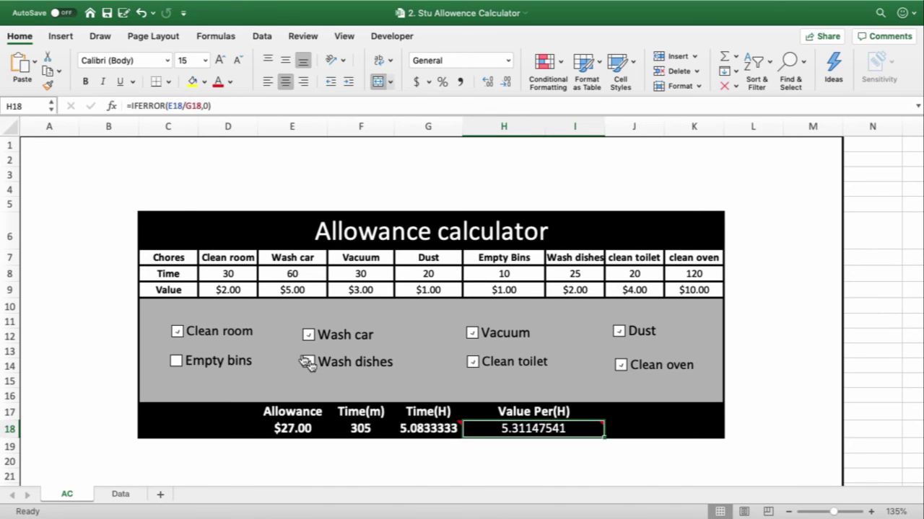
# Format the Value Per(H) cell H18 as a Number with 2 decimal places.
pyautogui.moveTo(526, 422)
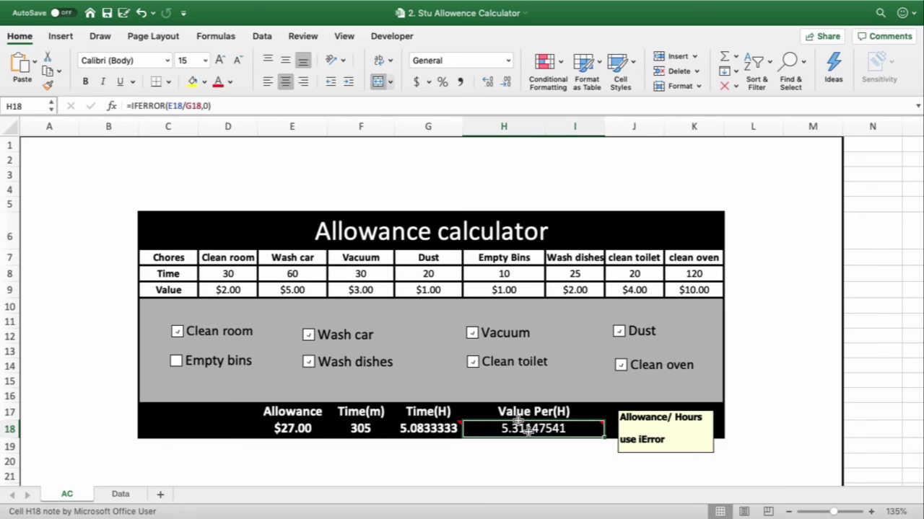
pyautogui.click(428, 429)
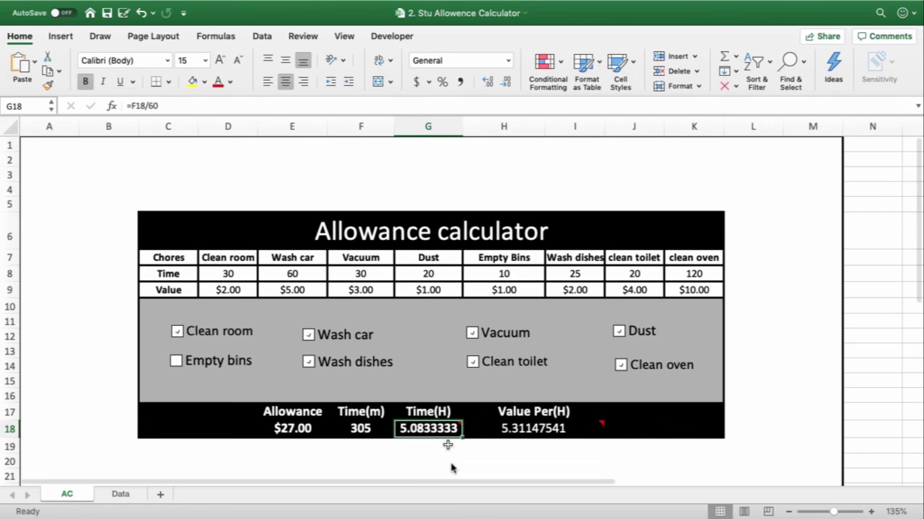
pyautogui.click(508, 428)
pyautogui.rightClick(515, 430)
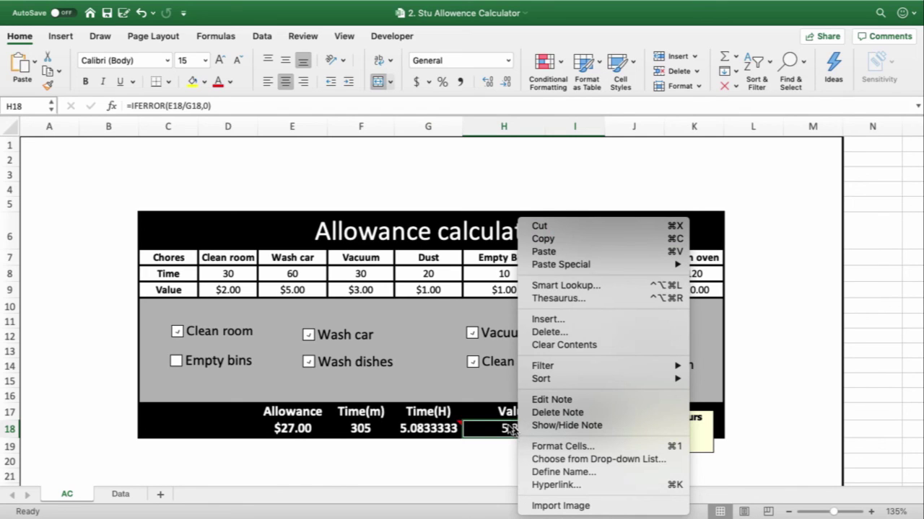
pyautogui.click(576, 446)
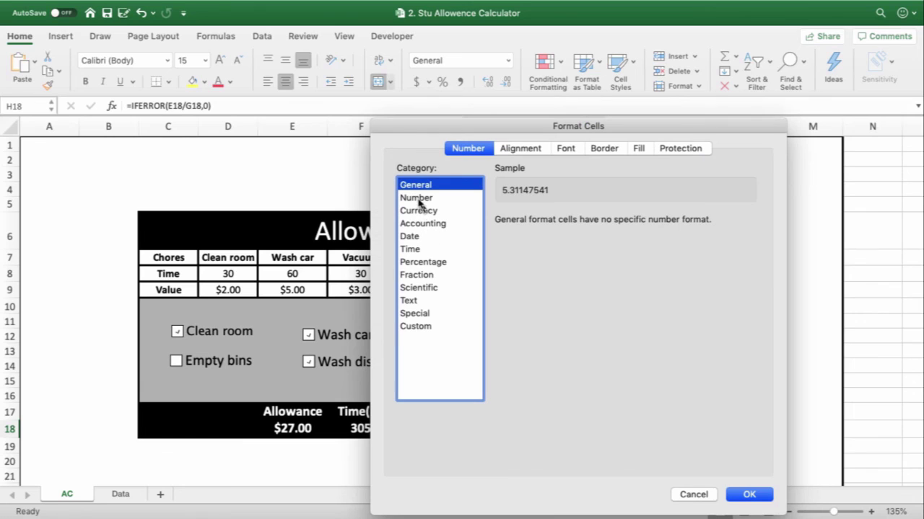
pyautogui.click(417, 198)
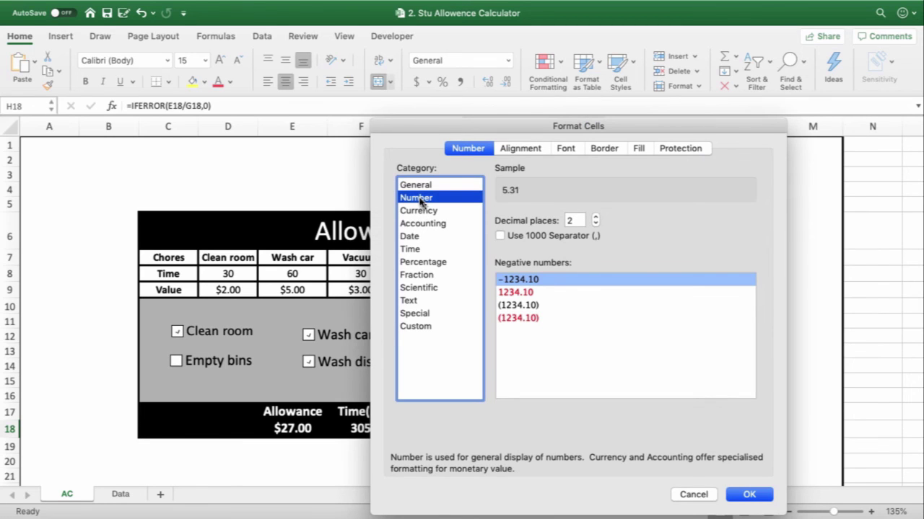
pyautogui.click(748, 495)
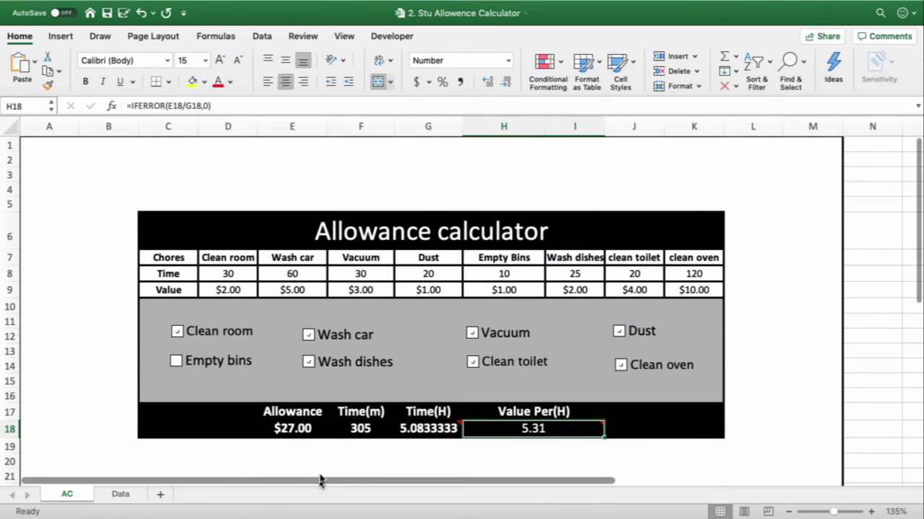
pyautogui.moveTo(417, 428)
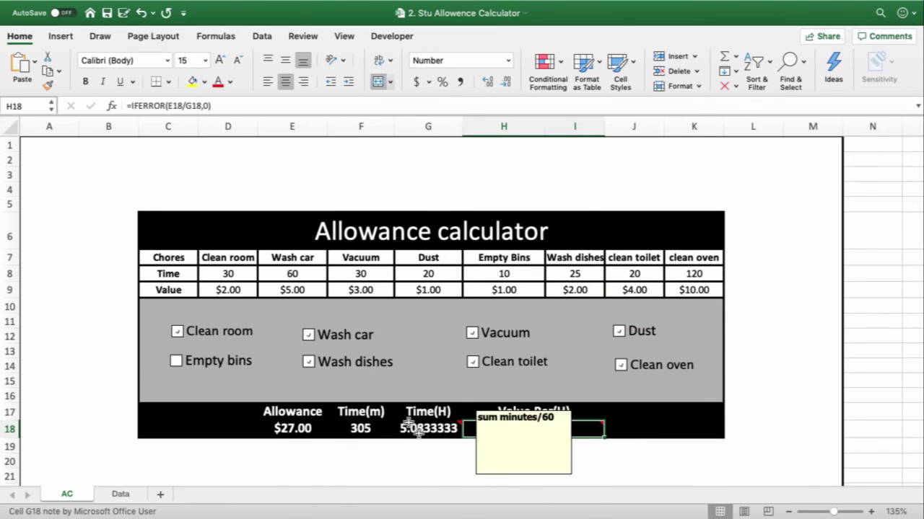